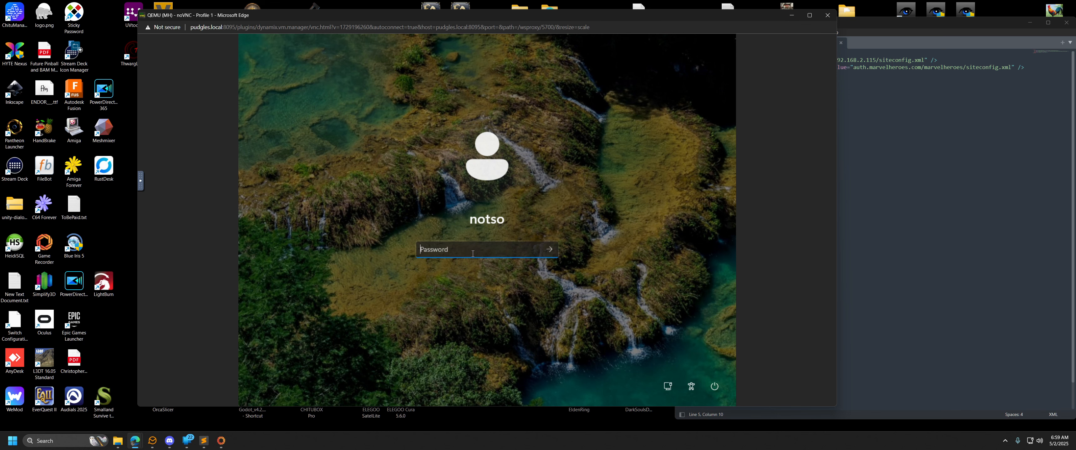
Sign in to the virtual machine with the account password and move the Server folder window slightly higher on the desktop.
type("••••")
key("Return")
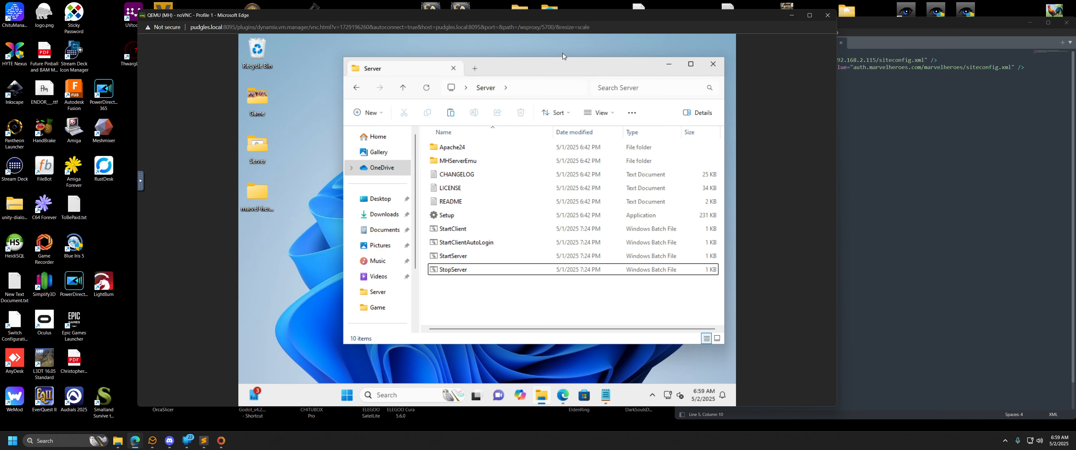
mouse_move(562, 70)
left_mouse_down()
mouse_move(552, 64)
mouse_move(576, 56)
mouse_move(560, 56)
left_mouse_up()
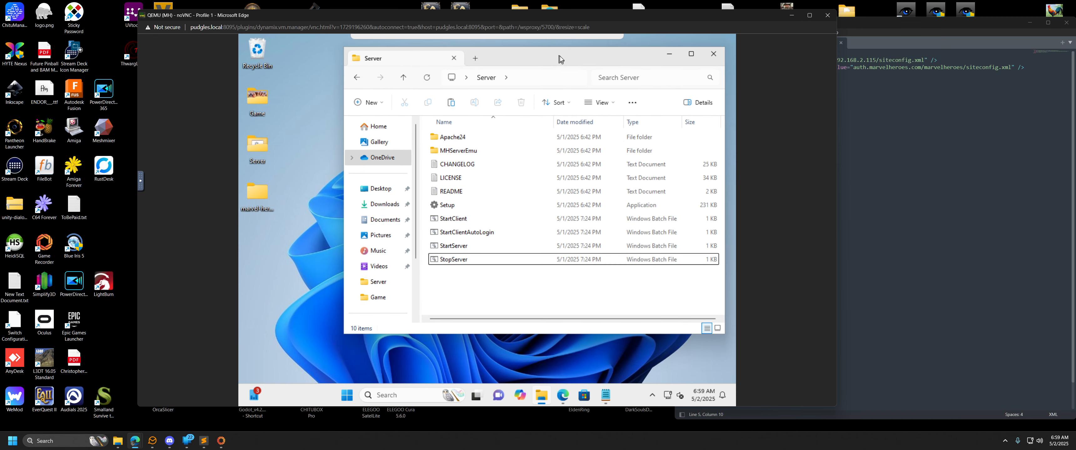
left_click(273, 284)
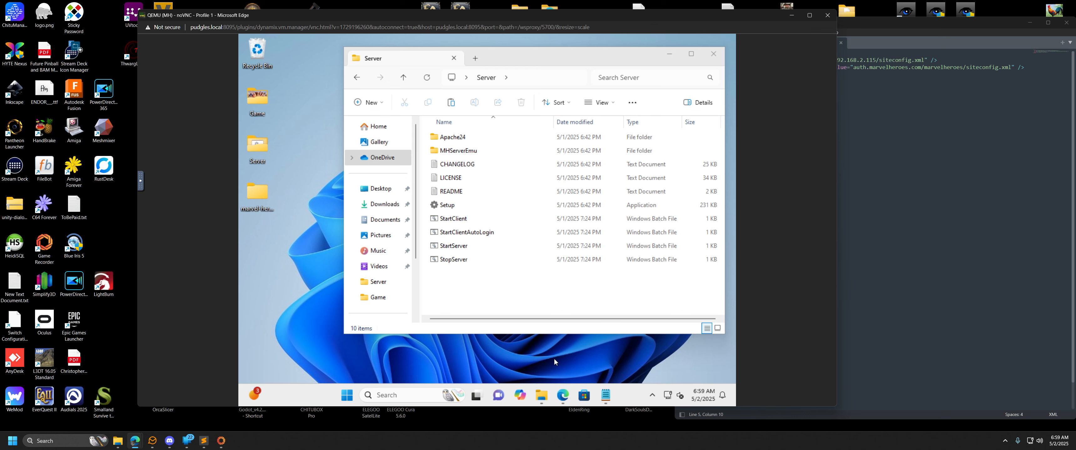
Bring up the web browser in the virtual machine and examine the Visual C++ 2015 Redistributable Update 3 RC download page.
left_click(563, 397)
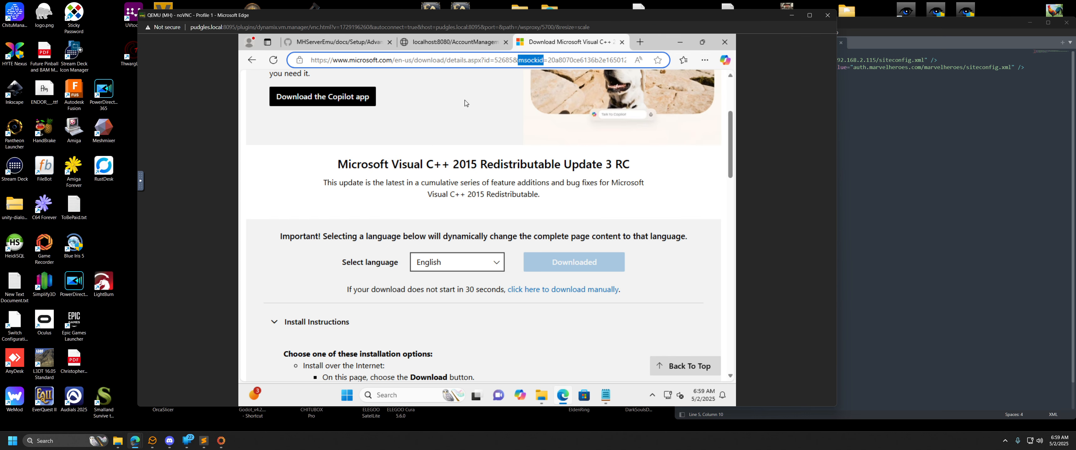
left_click(467, 59)
double_click(456, 164)
left_click(385, 114)
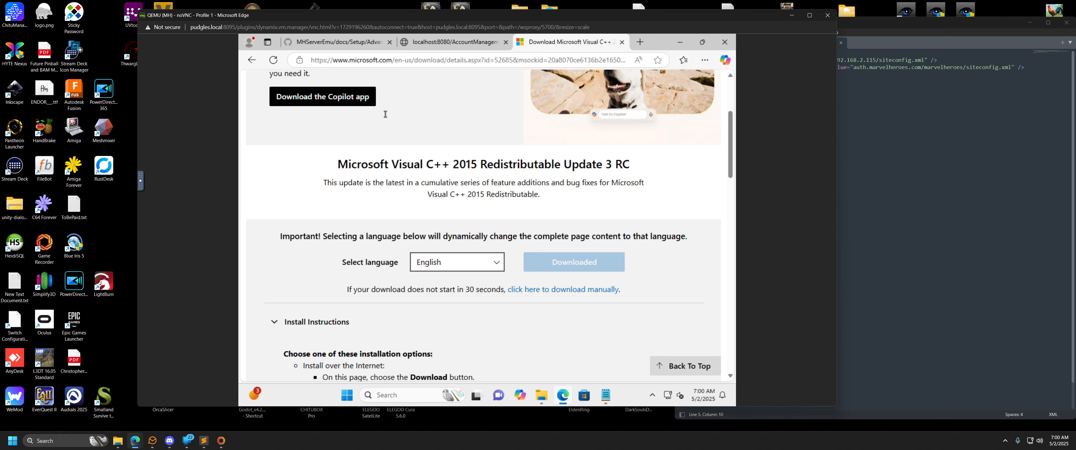
Open InitialSetup.md in the MHServerEmu documentation and read its Setting Up and Running the Server instructions.
left_click(329, 46)
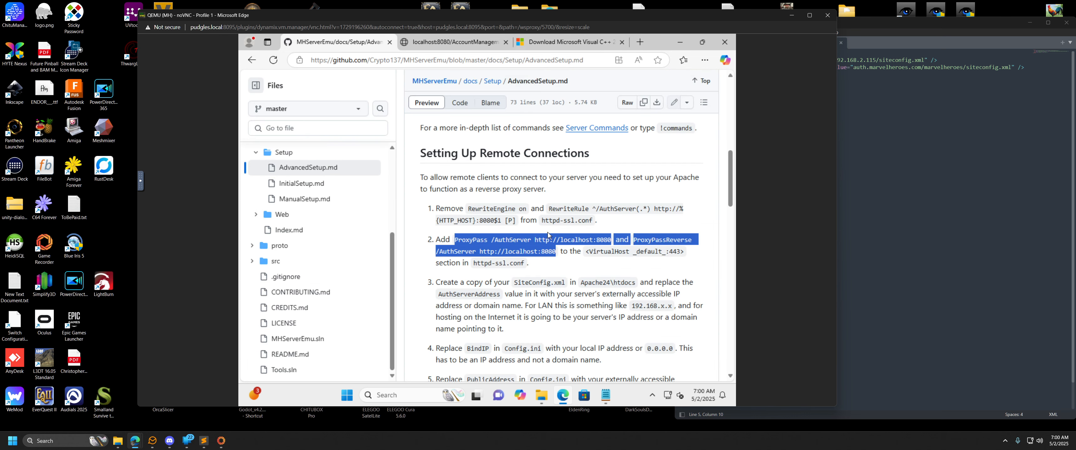
left_click(587, 262)
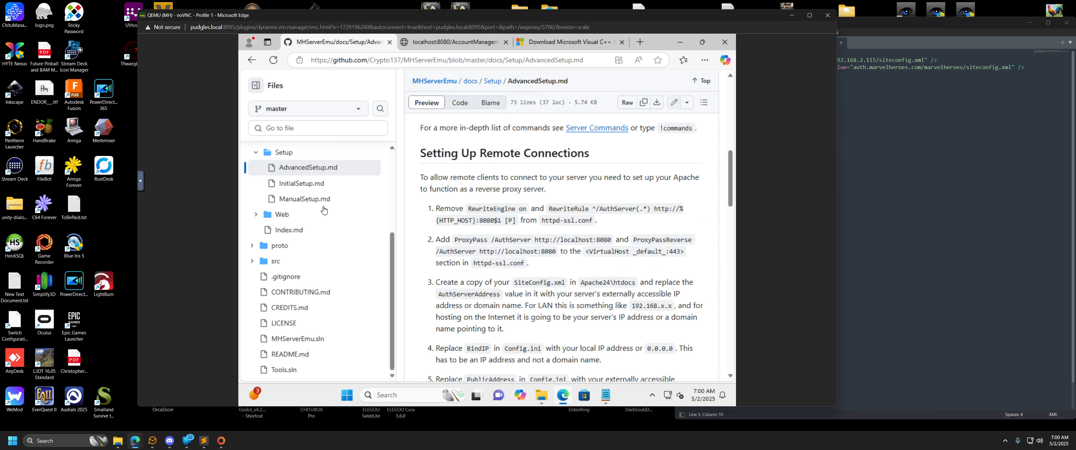
left_click(295, 184)
scroll(559, 213, "down", 1)
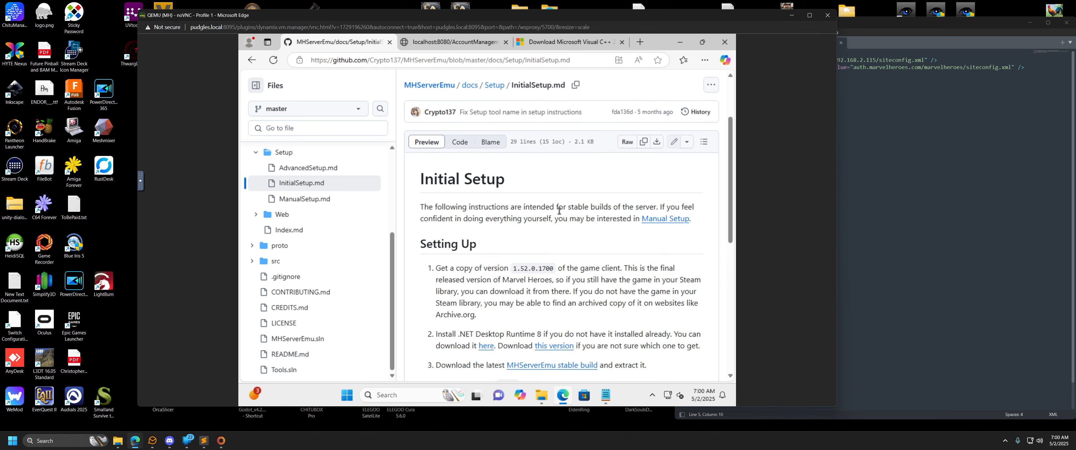
scroll(546, 223, "down", 1)
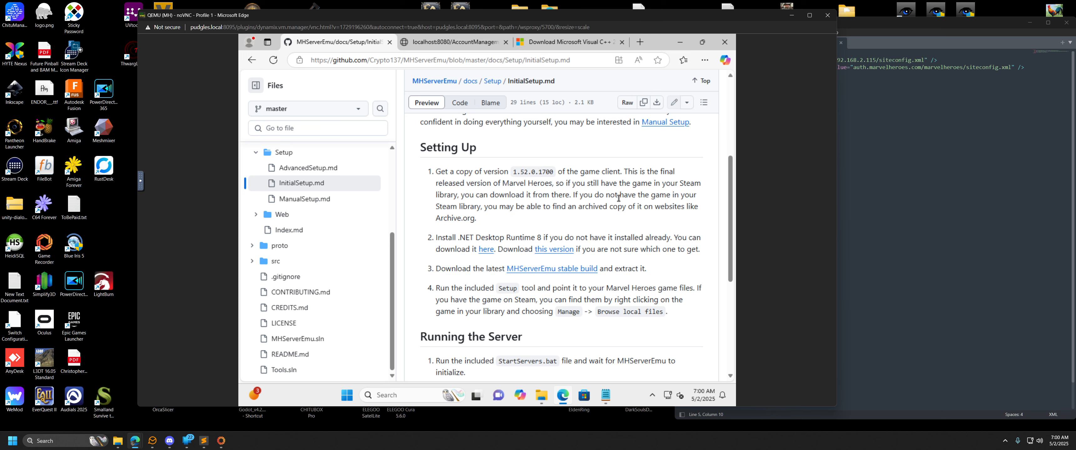
scroll(619, 198, "down", 1)
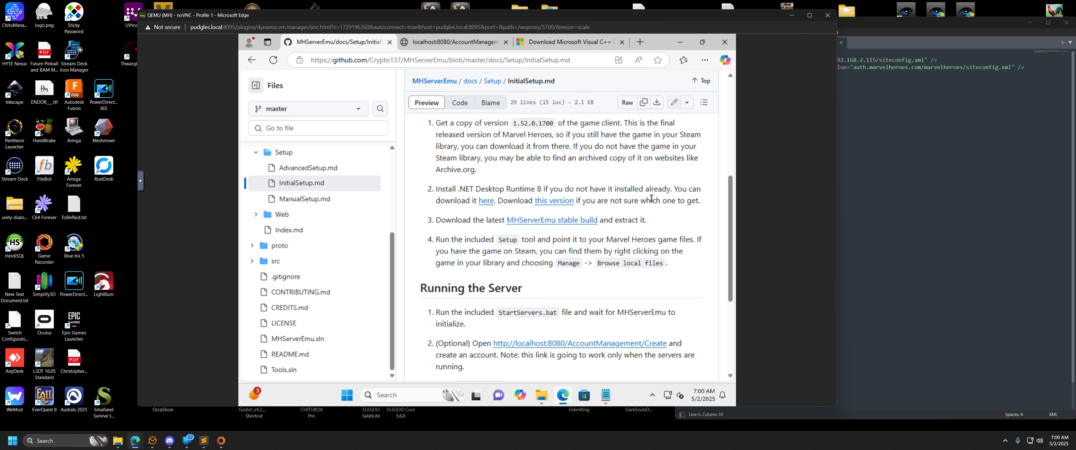
Download the recommended .NET 8.0 Desktop Runtime x64 installer from the setup instructions and return to them.
left_click(563, 201)
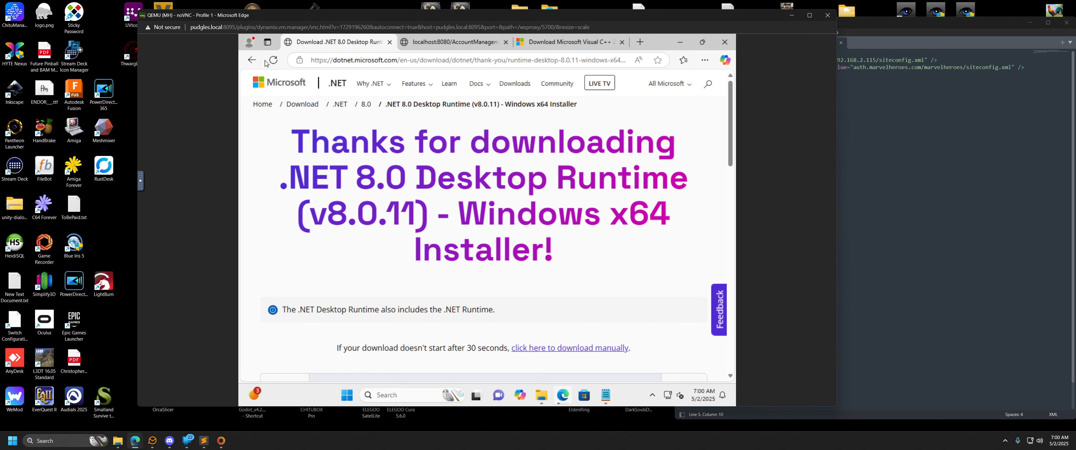
left_click(252, 60)
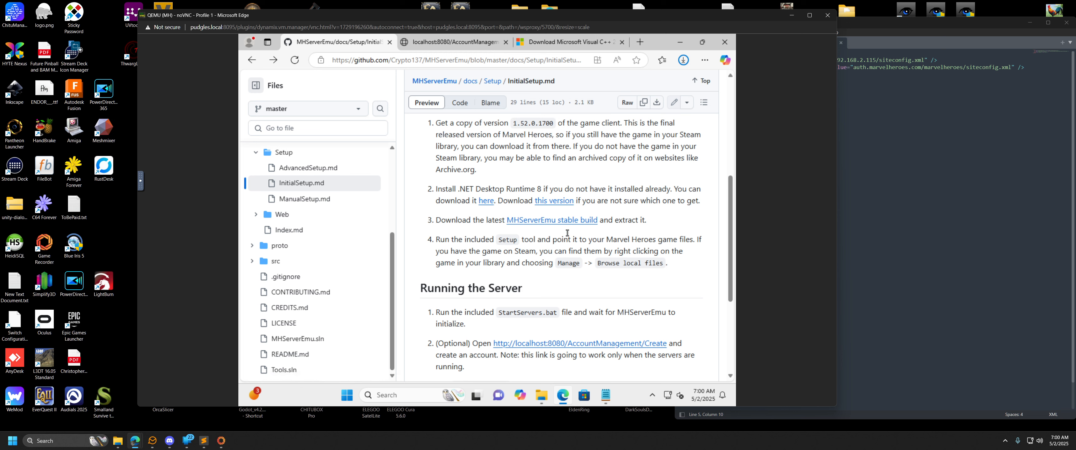
right_click(556, 204)
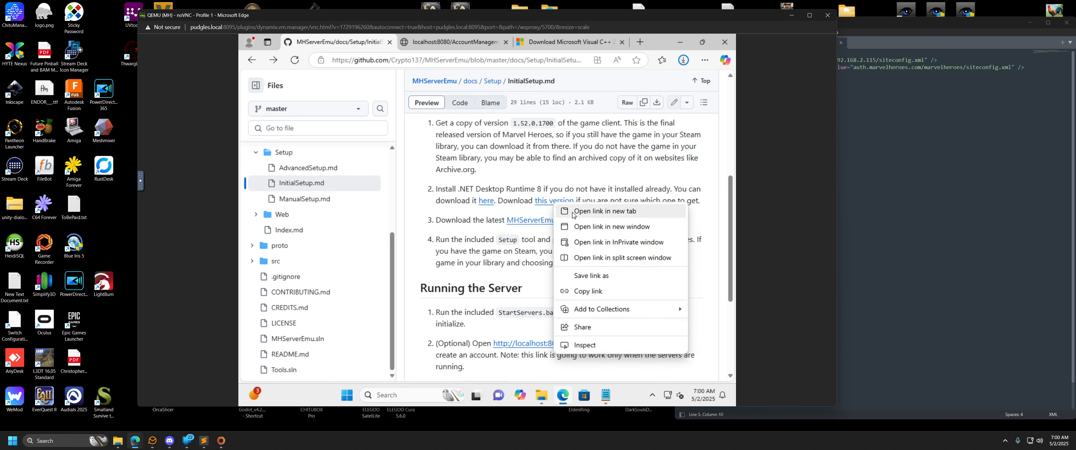
left_click(588, 160)
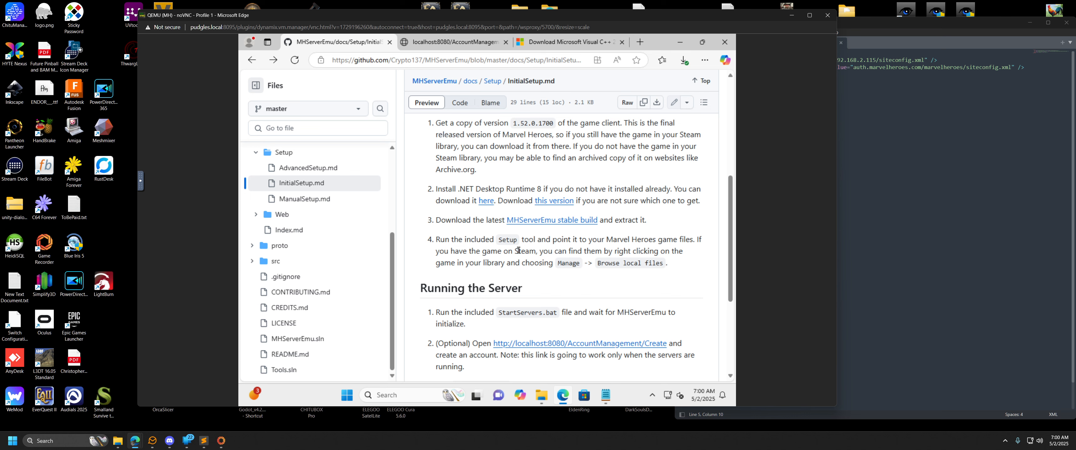
Locate the Setup application in the Server folder and return to the initial setup instructions.
left_click(678, 44)
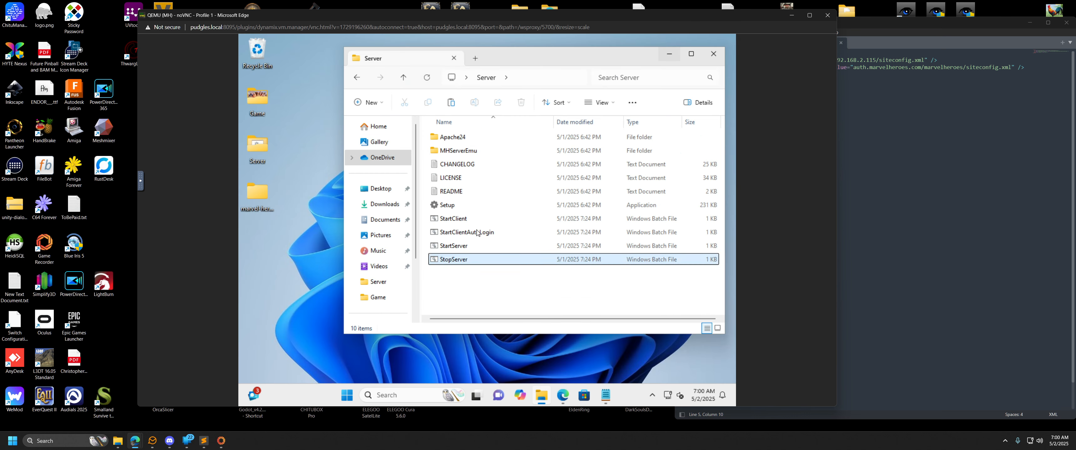
left_click(467, 207)
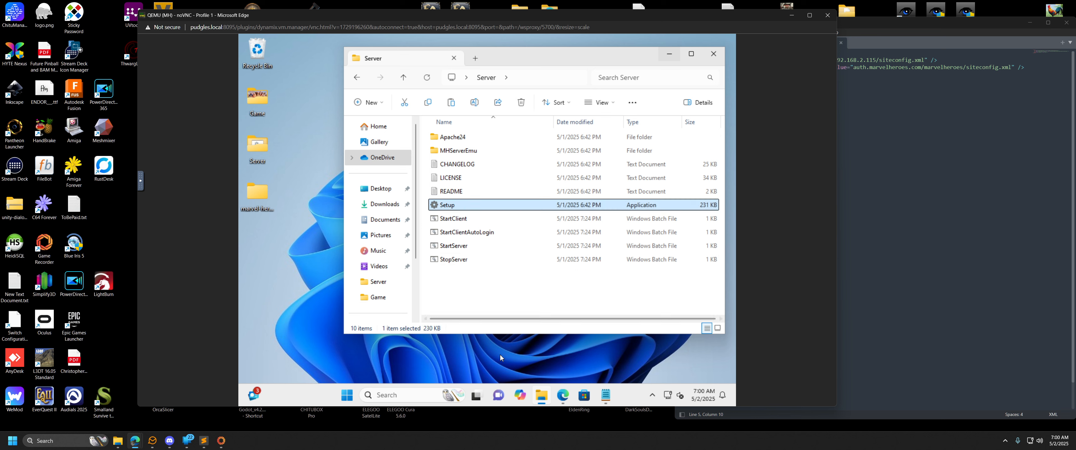
left_click(563, 395)
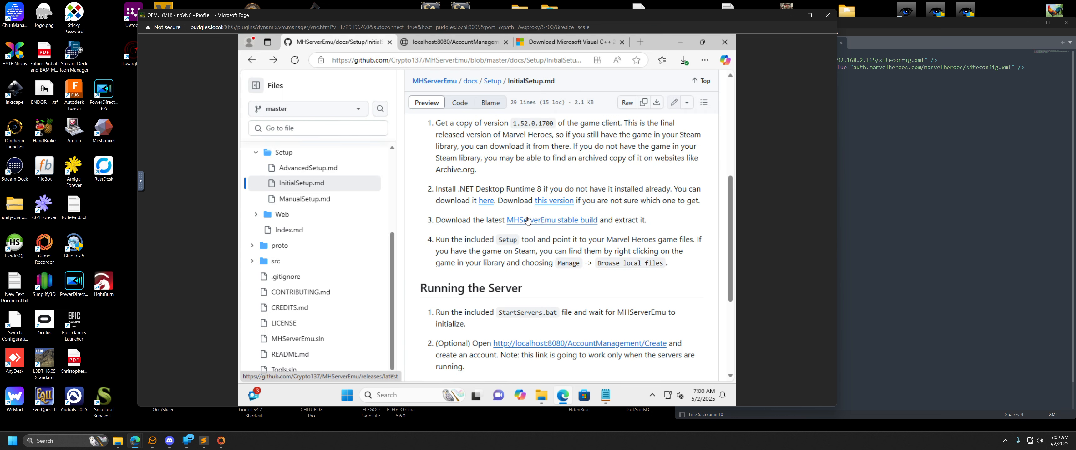
Open the latest MHServerEmu stable build's release page and examine its release notes and downloadable assets.
left_click(562, 221)
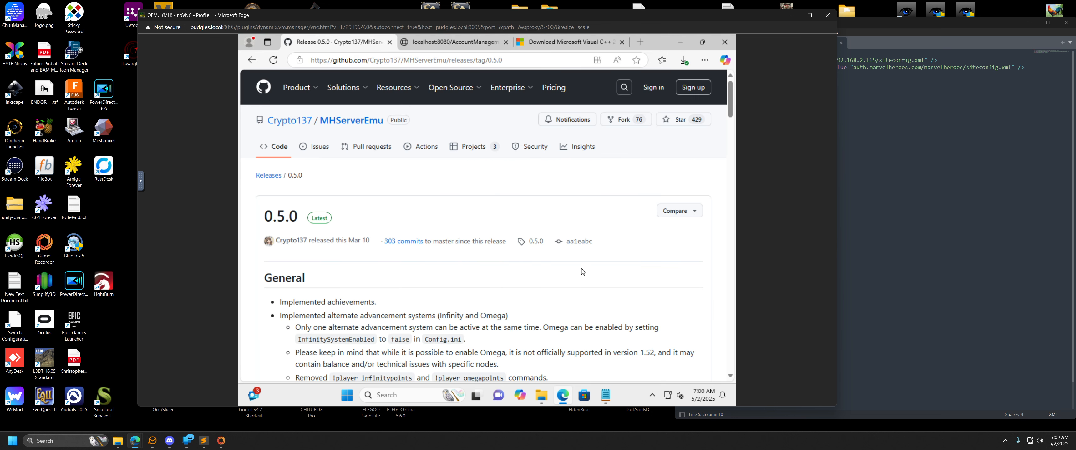
scroll(583, 272, "down", 2)
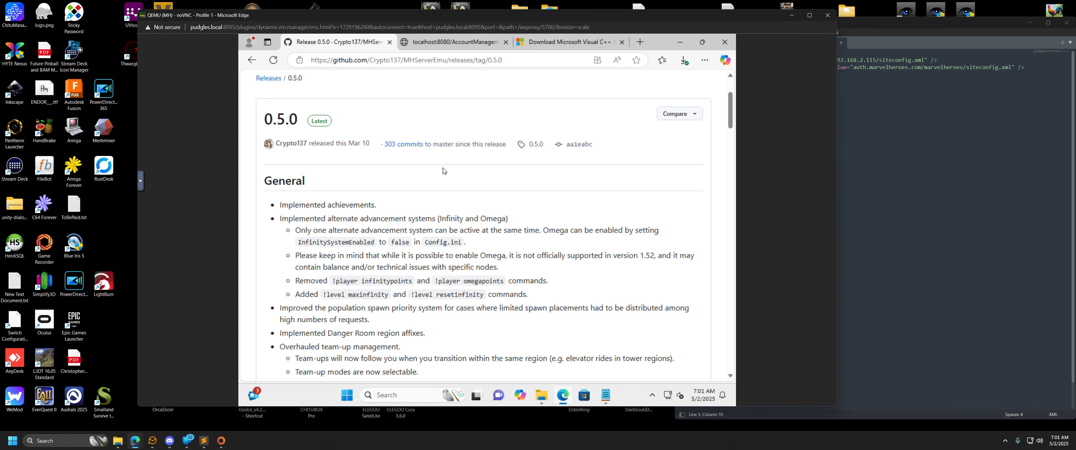
scroll(509, 205, "down", 15)
scroll(510, 205, "down", 20)
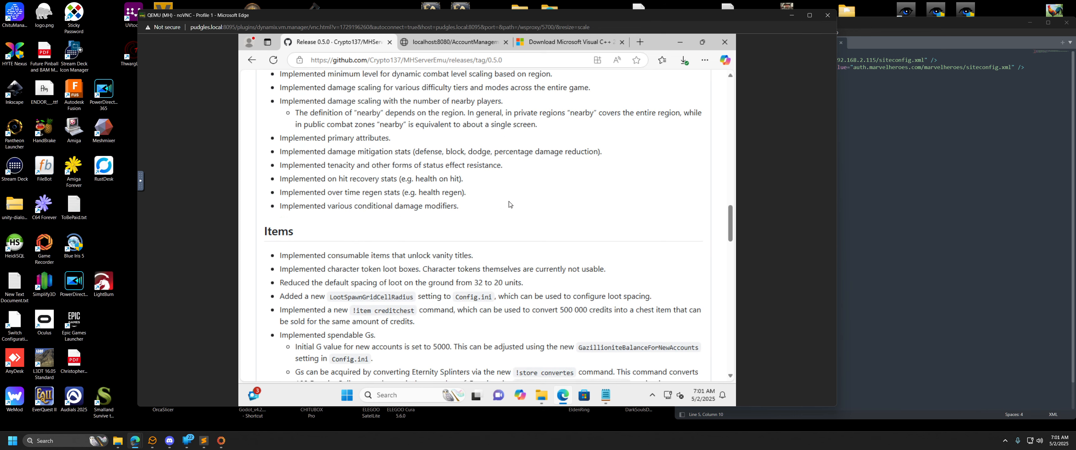
scroll(488, 224, "down", 10)
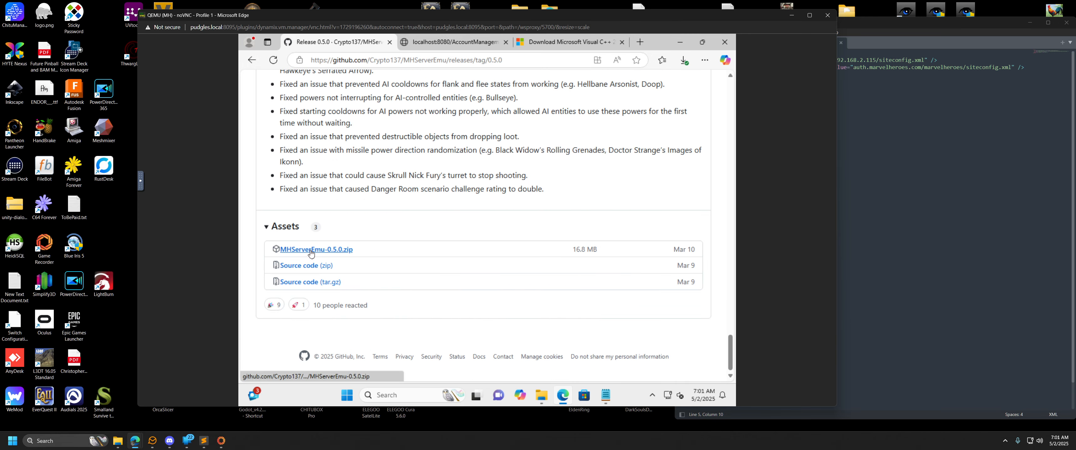
scroll(492, 243, "up", 5)
scroll(492, 242, "up", 3)
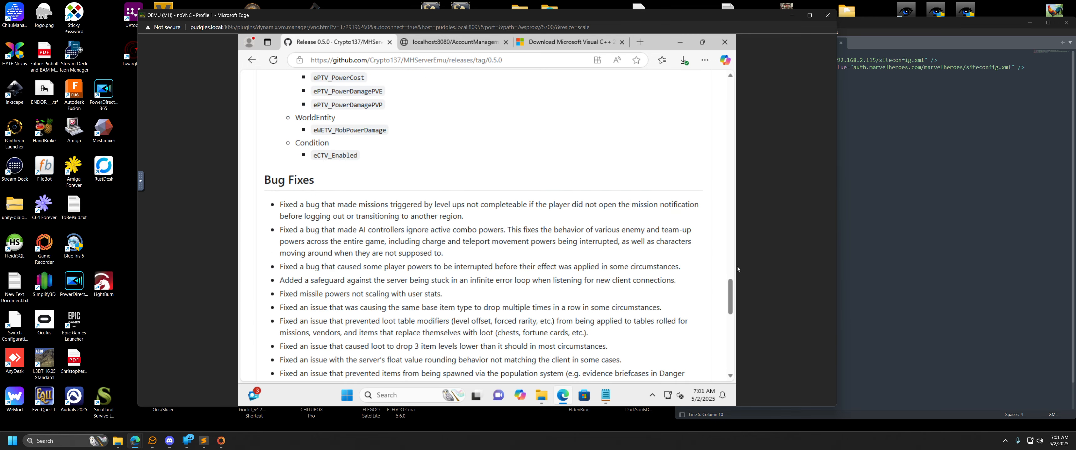
left_click_drag(730, 295, 727, 113)
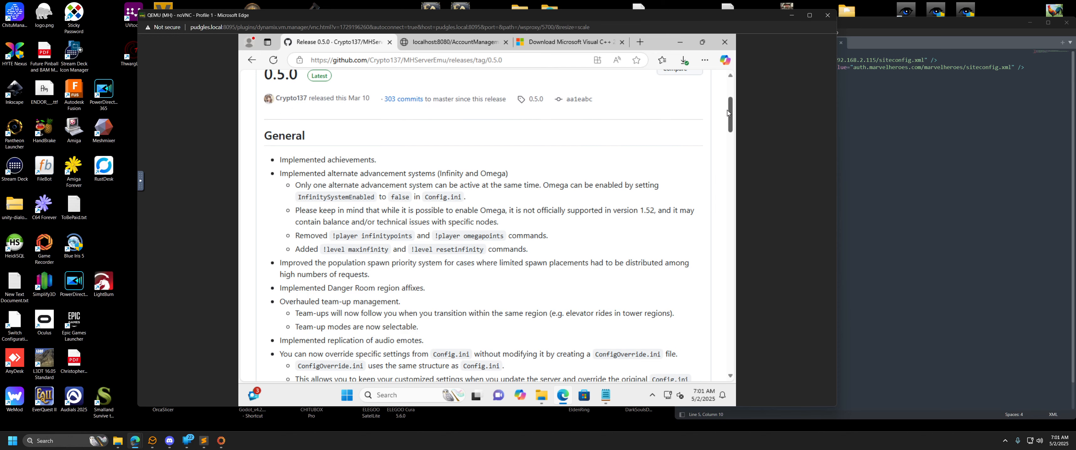
scroll(728, 115, "down", 1)
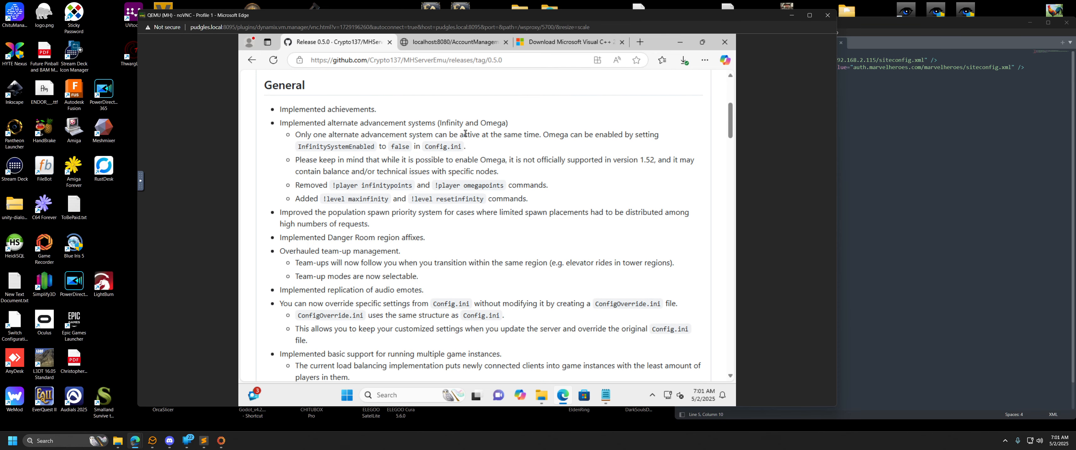
scroll(567, 200, "up", 4)
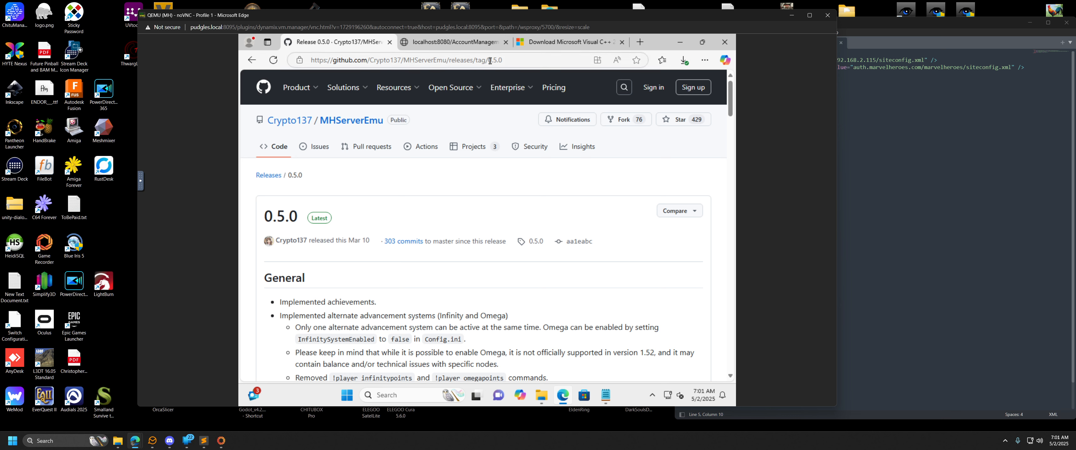
Go to the MHServerEmu repository's main page by removing /releases/tag/0.5.0 from the address, and examine its files and README build comparison.
left_click_drag(502, 60, 449, 59)
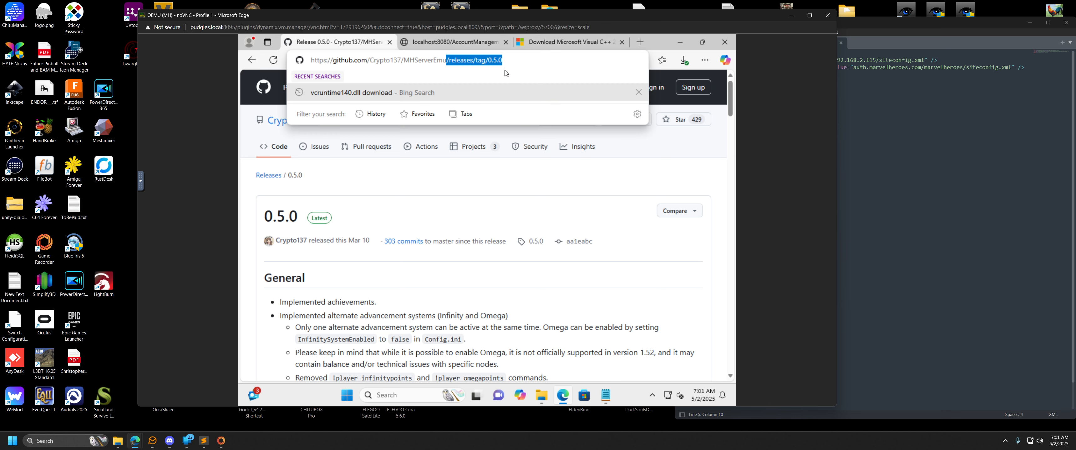
key("BackSpace")
key("Return")
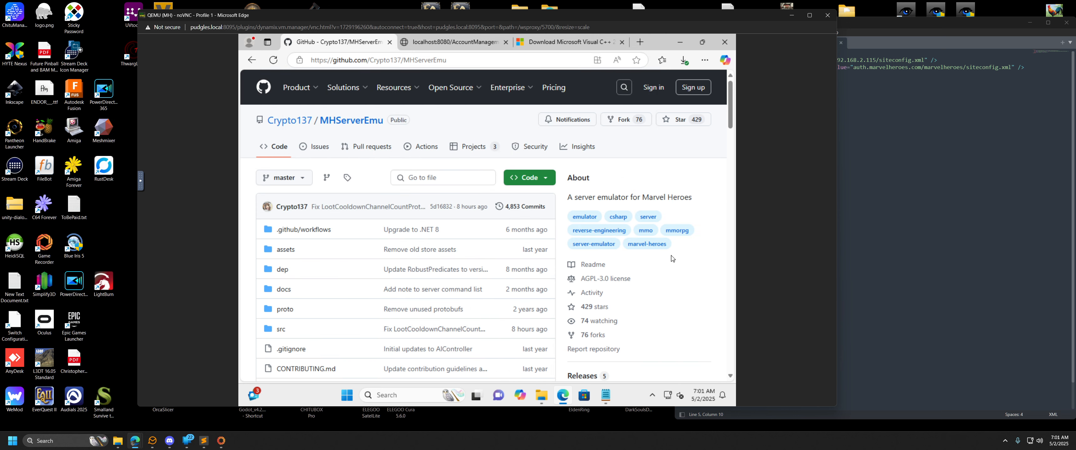
scroll(523, 247, "down", 1)
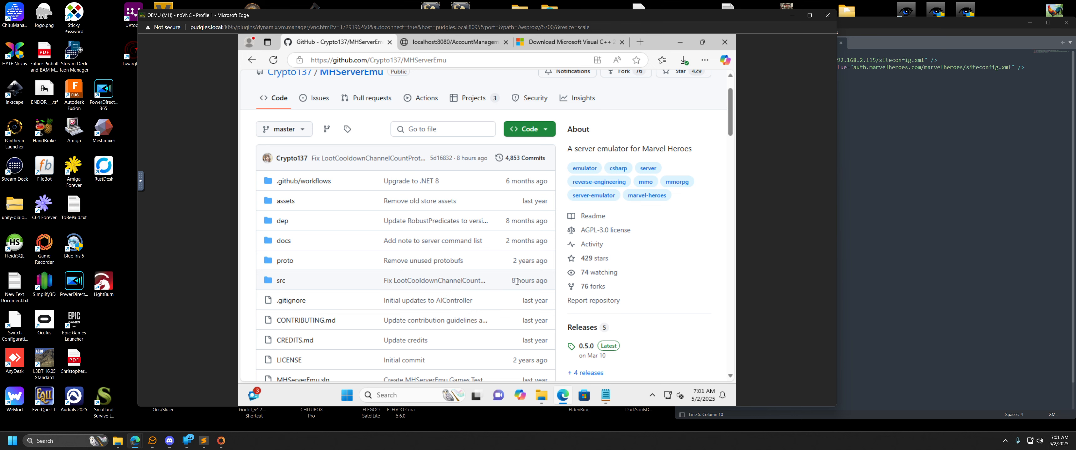
scroll(517, 282, "down", 1)
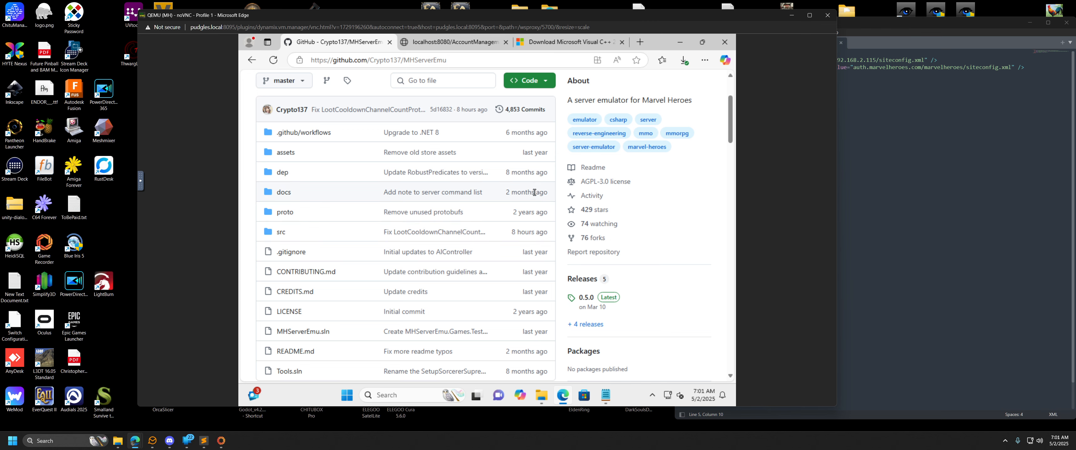
scroll(534, 192, "down", 3)
scroll(526, 208, "up", 4)
scroll(519, 224, "down", 4)
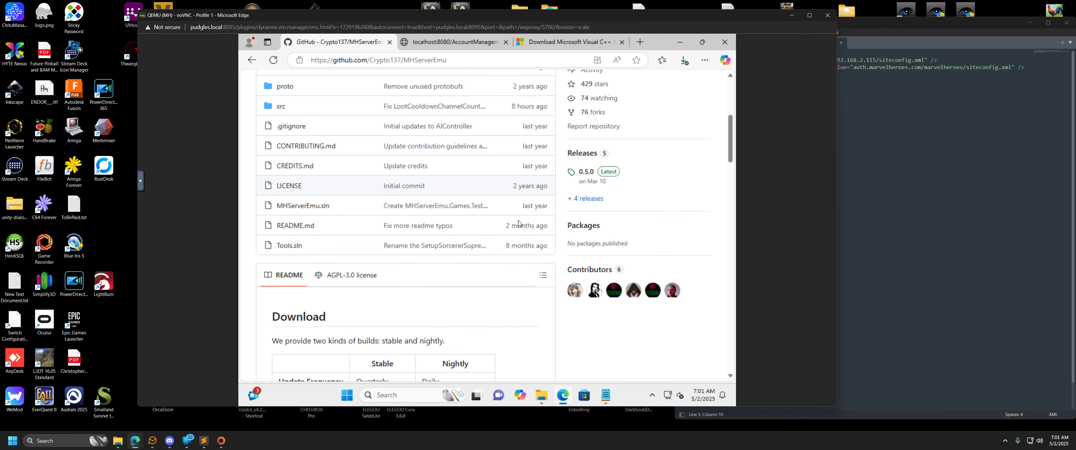
scroll(519, 224, "down", 6)
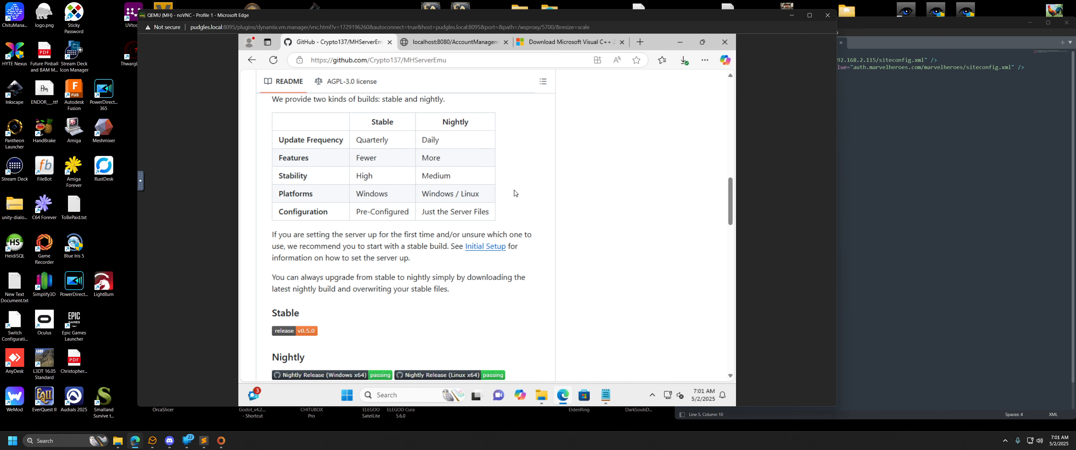
scroll(516, 192, "up", 10)
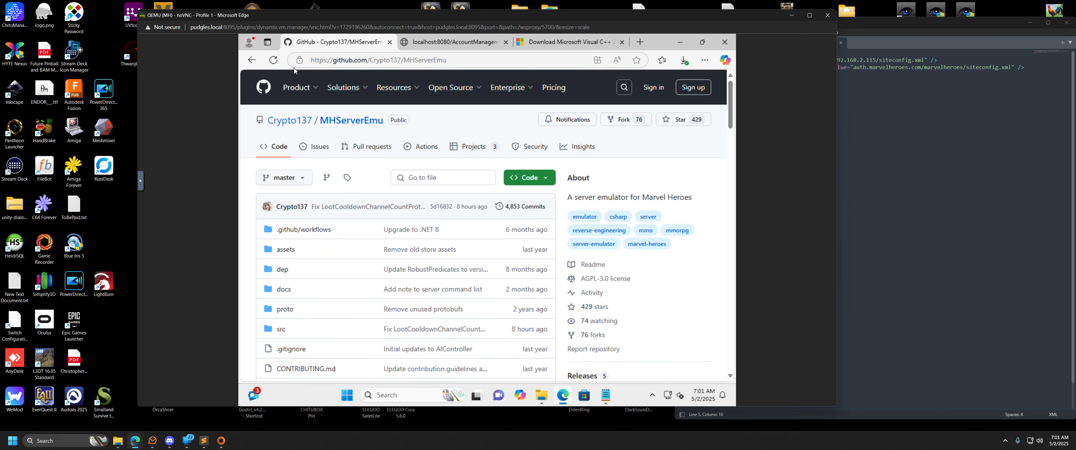
Return to the initial setup instructions, and launch the Setup application from the Server folder.
left_click(251, 60)
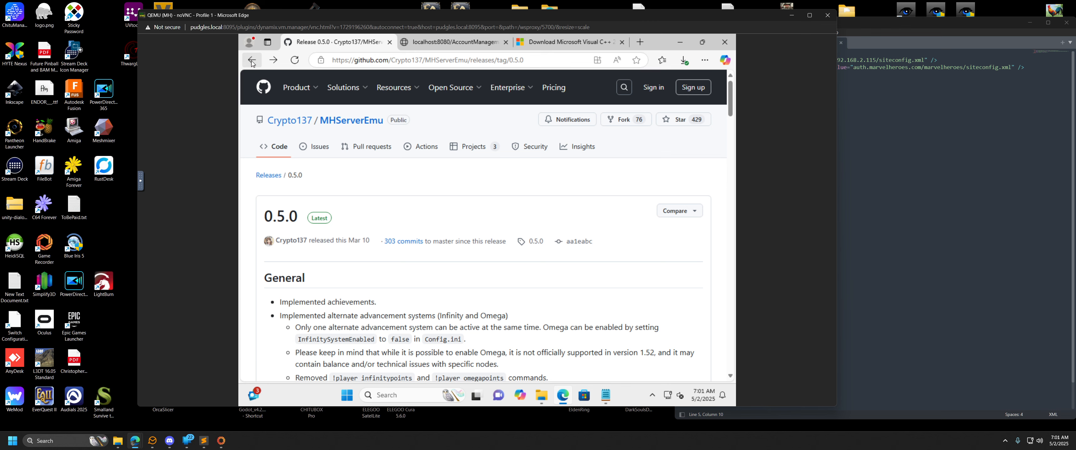
left_click(252, 61)
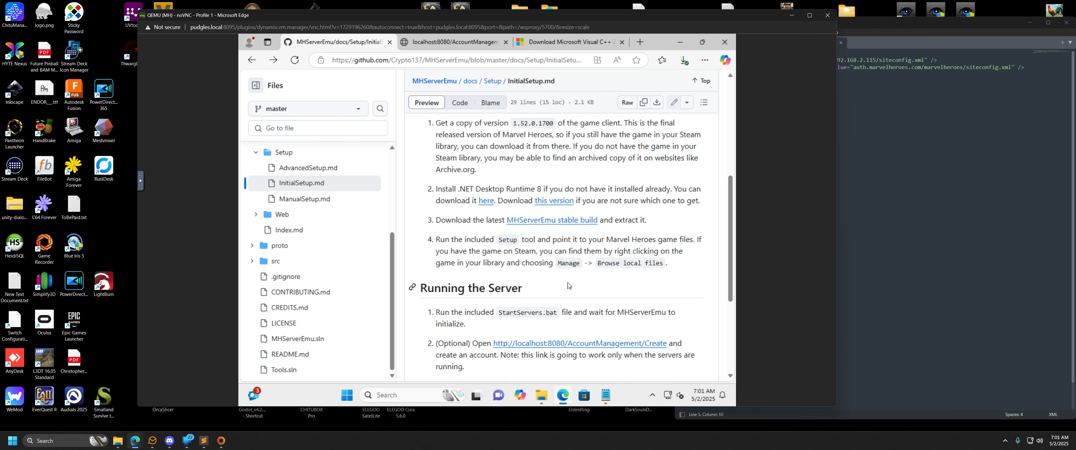
left_click(680, 42)
left_click(462, 205)
double_click(446, 205)
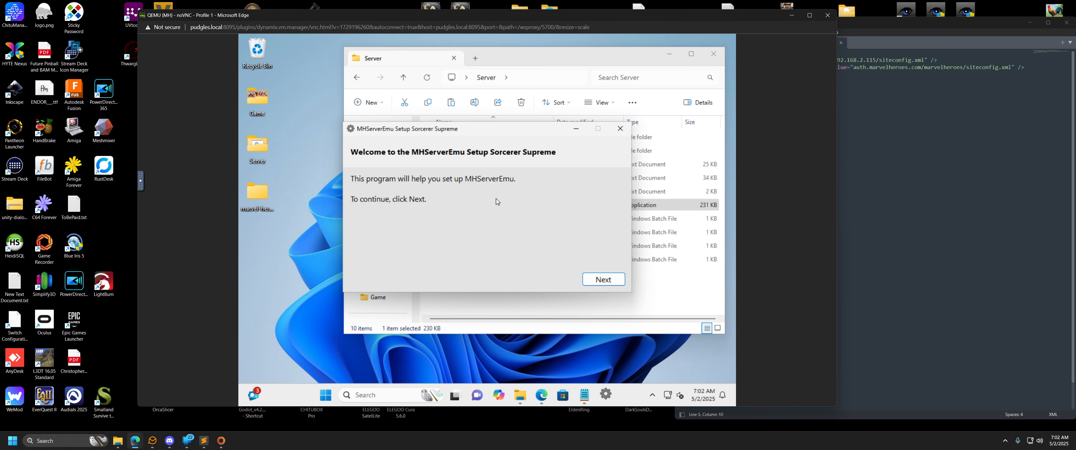
Advance the setup wizard to the game client folder selection, and open the Game folder on the desktop.
left_click(603, 280)
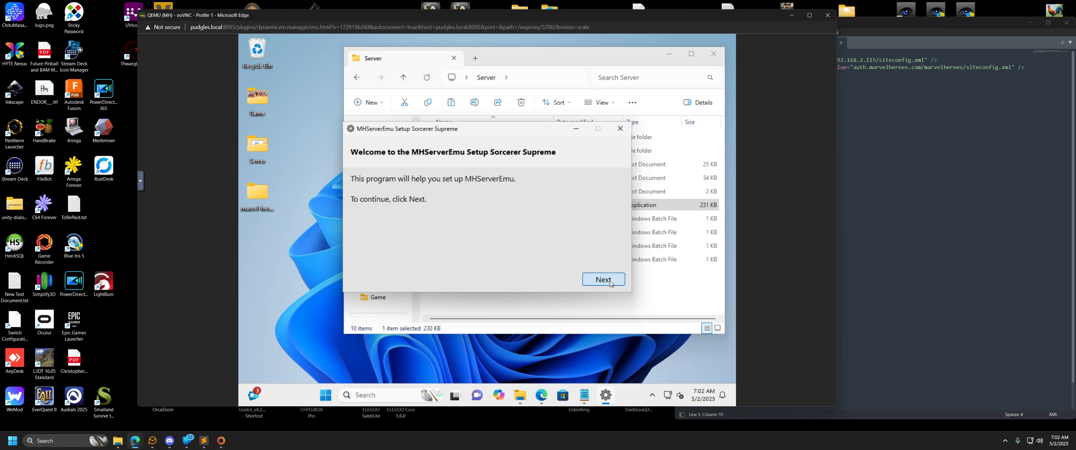
left_click(261, 102)
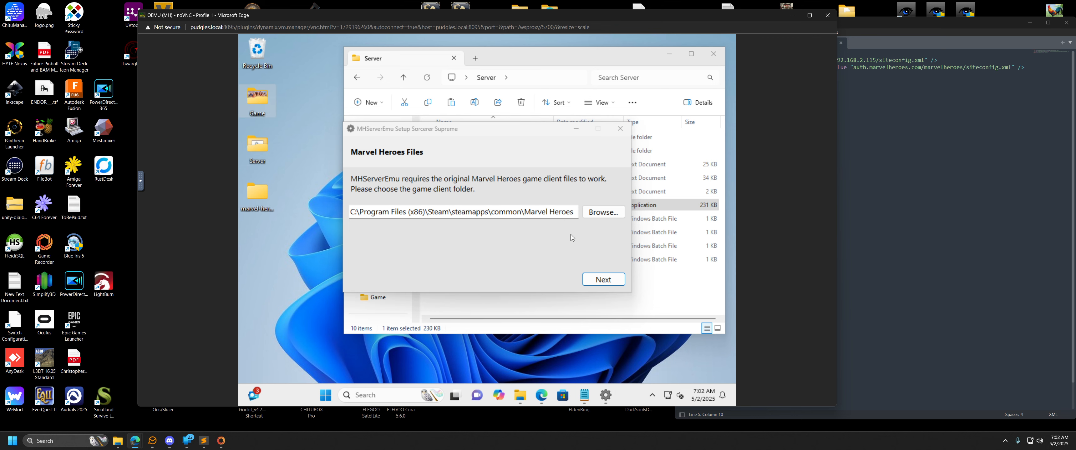
double_click(260, 103)
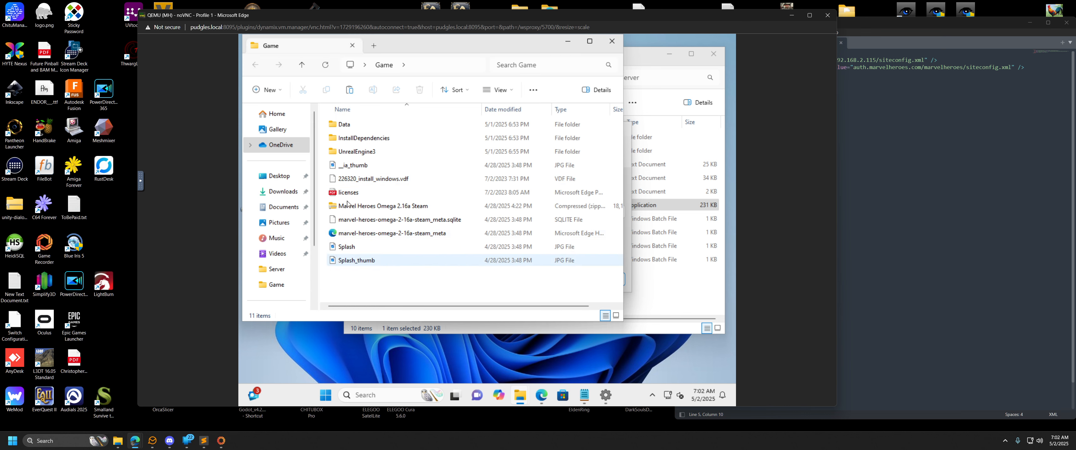
Examine the Game folder's contents, including the Data, InstallDependencies and UnrealEngine3 folders and the Marvel Heroes Omega 2.16a Steam archive.
left_click(352, 153)
left_click(348, 139)
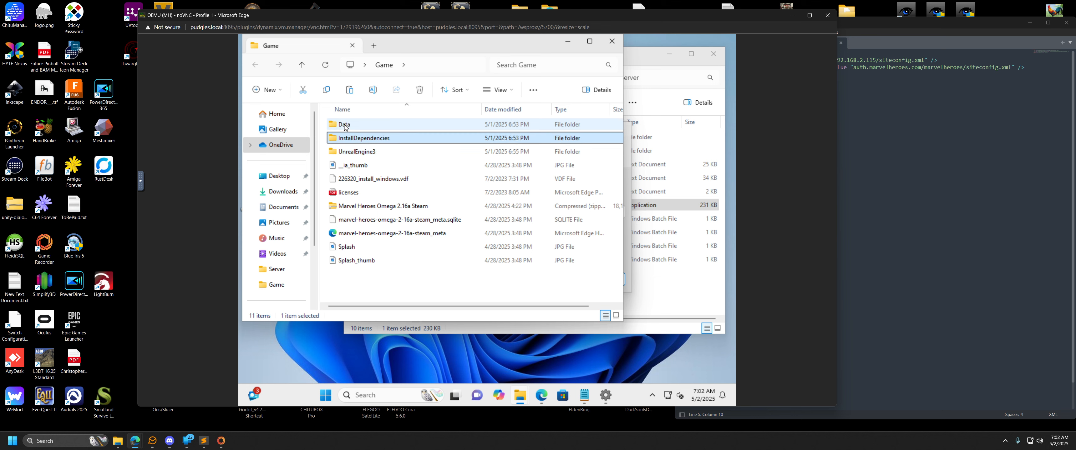
left_click(345, 126)
left_click(350, 137)
left_click(353, 153)
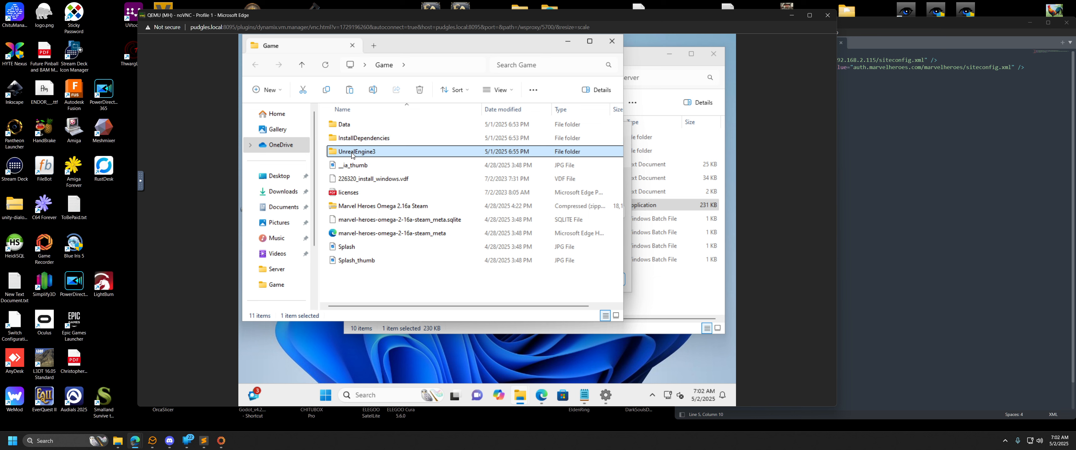
left_click(352, 167)
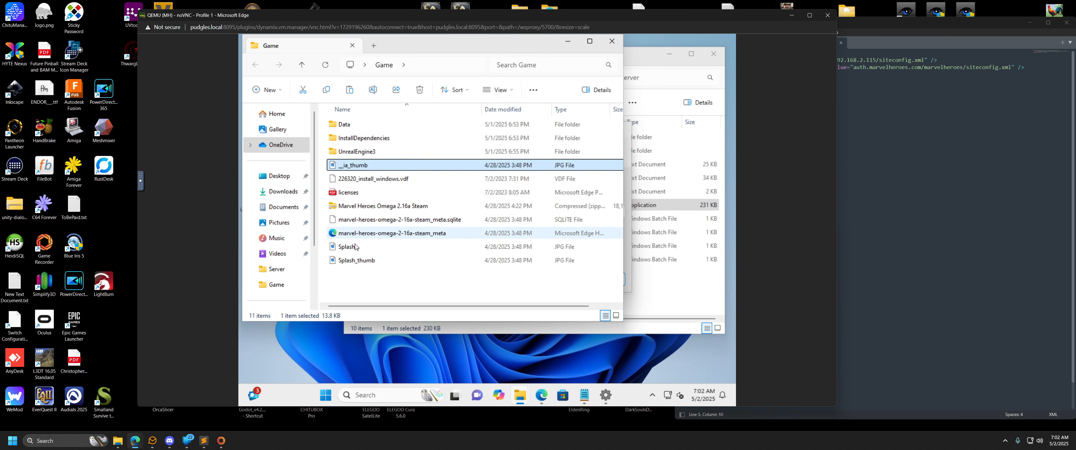
left_click(354, 258, "shift")
left_click(354, 207)
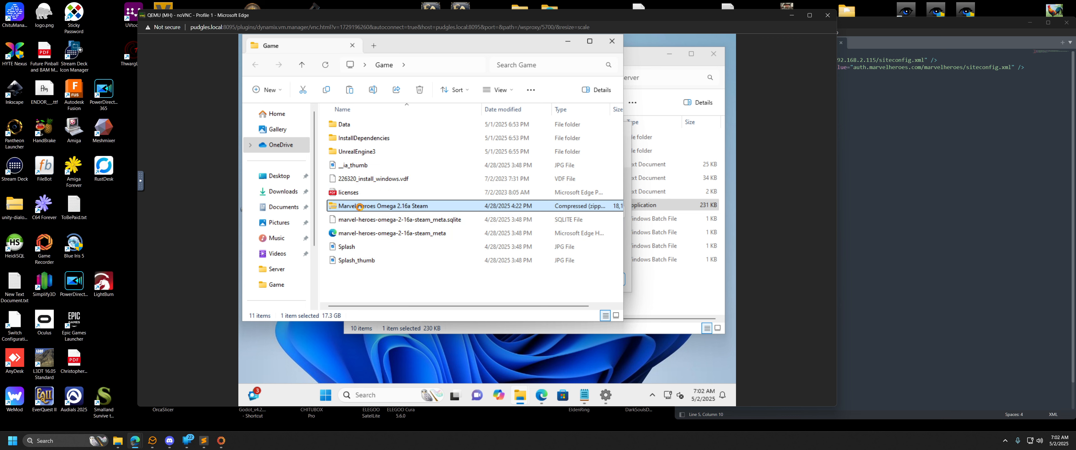
left_click(355, 193)
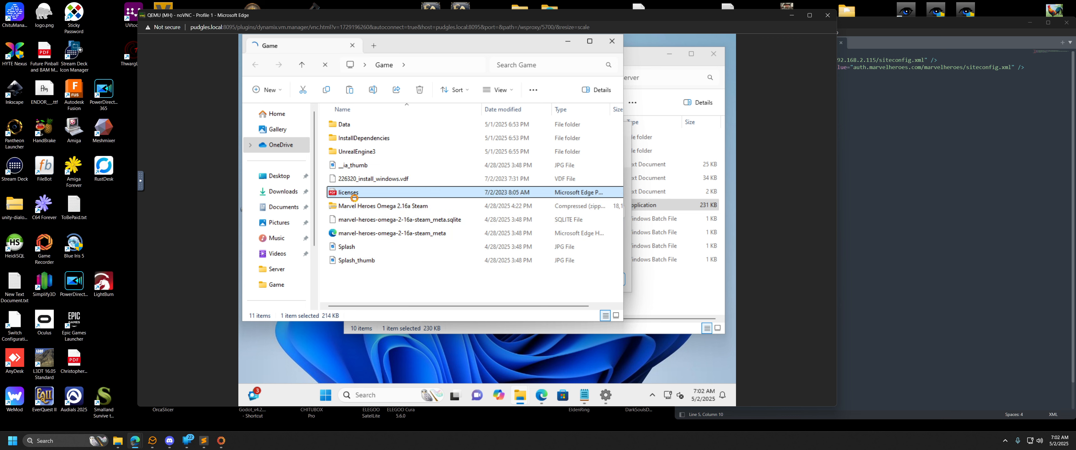
View the contents of the Marvel Heroes Omega 2.16a Steam archive and return to the Game folder.
left_click(356, 207)
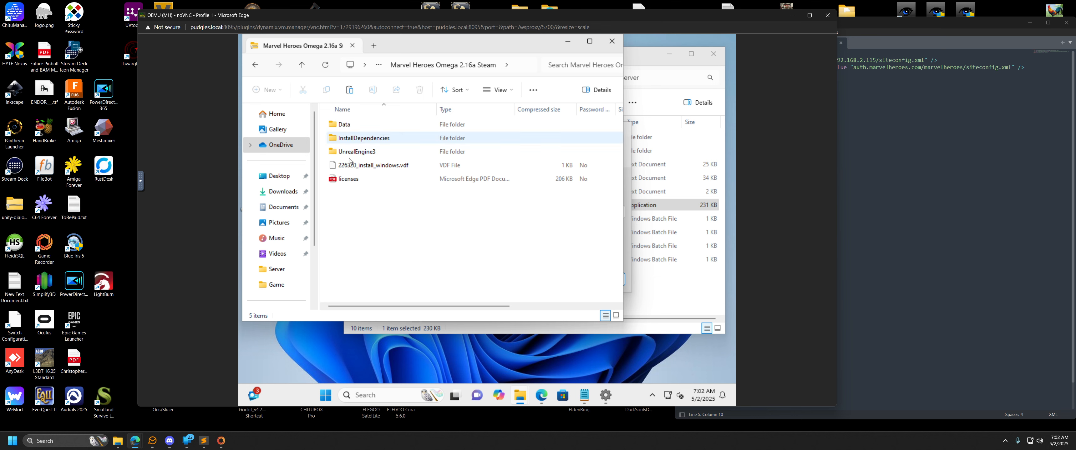
left_click(374, 167)
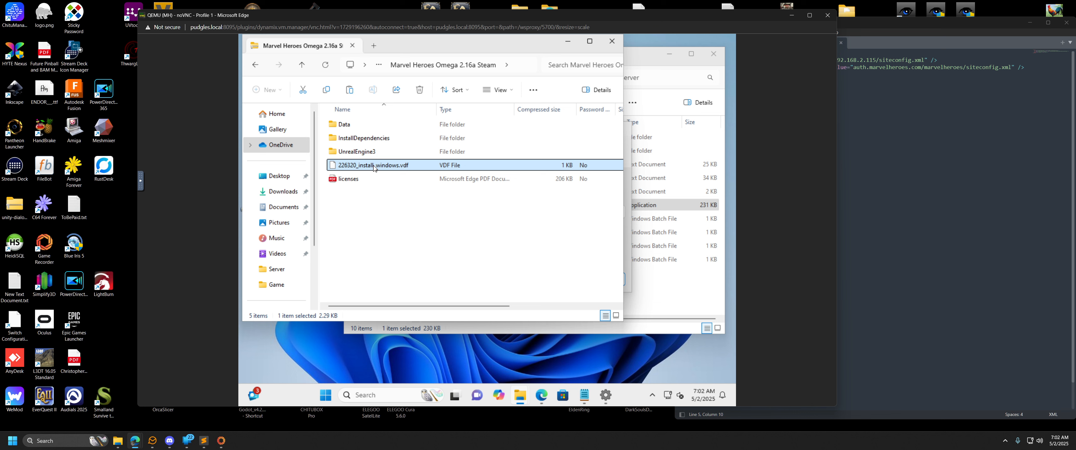
left_click(255, 65)
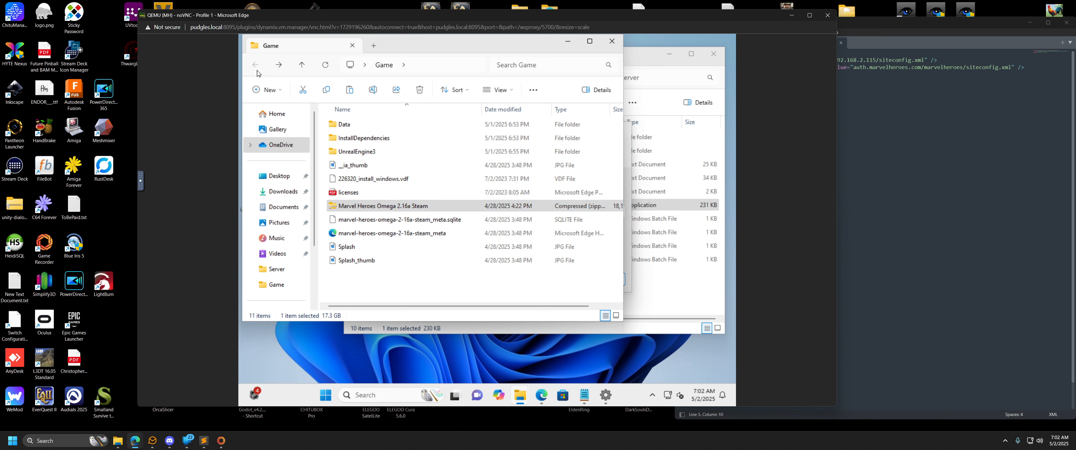
Examine the dependency folders inside InstallDependencies, from AmdDualCoreOptimizer to PhysX, and return to the Game folder.
left_click(403, 139)
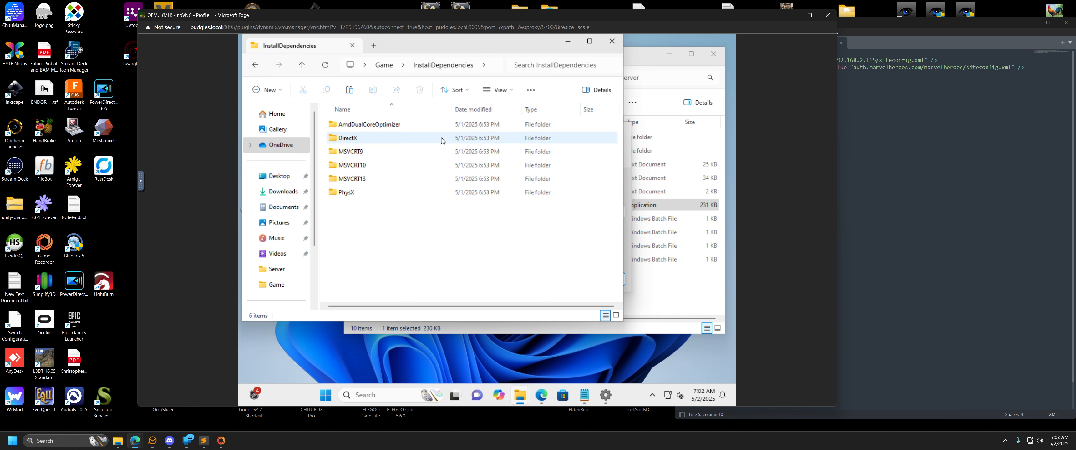
left_click(355, 154)
left_click(356, 165)
left_click(355, 178)
left_click(354, 191)
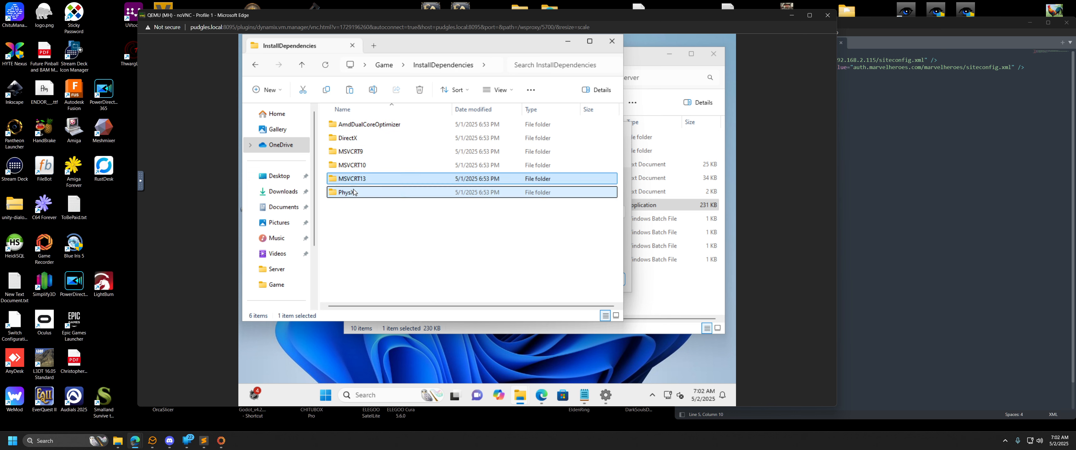
left_click(370, 129)
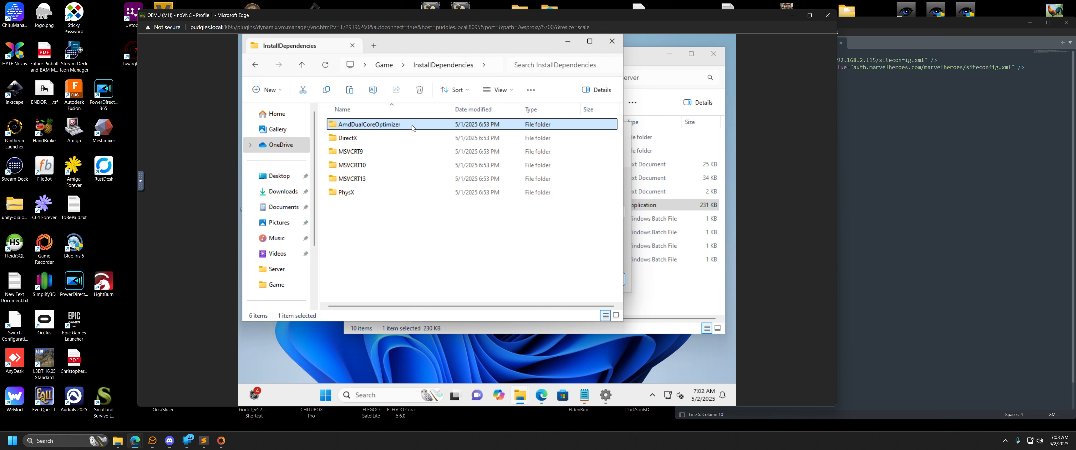
left_click(345, 192)
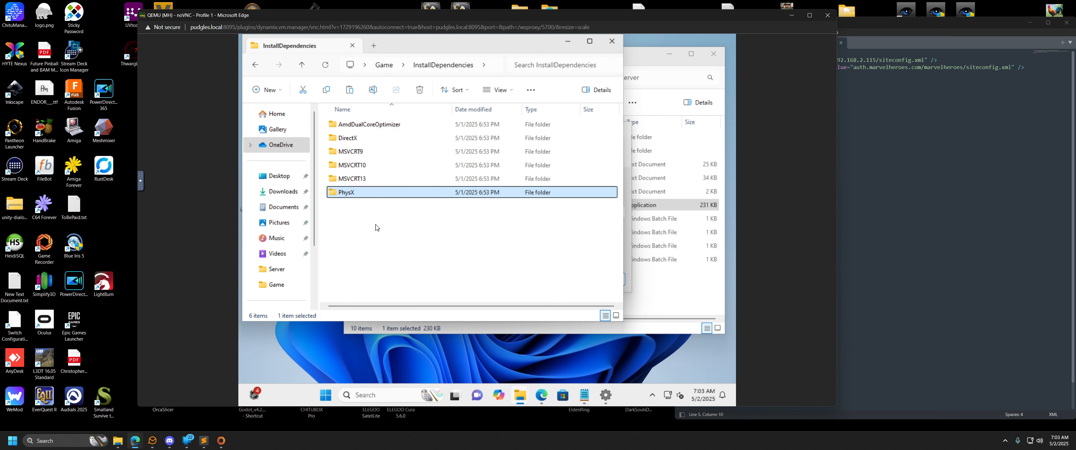
left_click(256, 65)
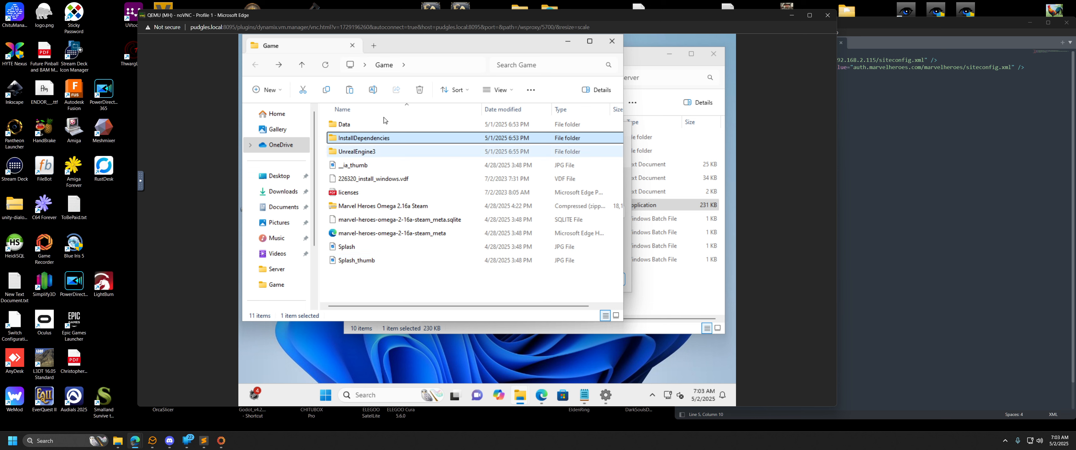
Close the Game folder window to get back to the setup wizard.
left_click(568, 42)
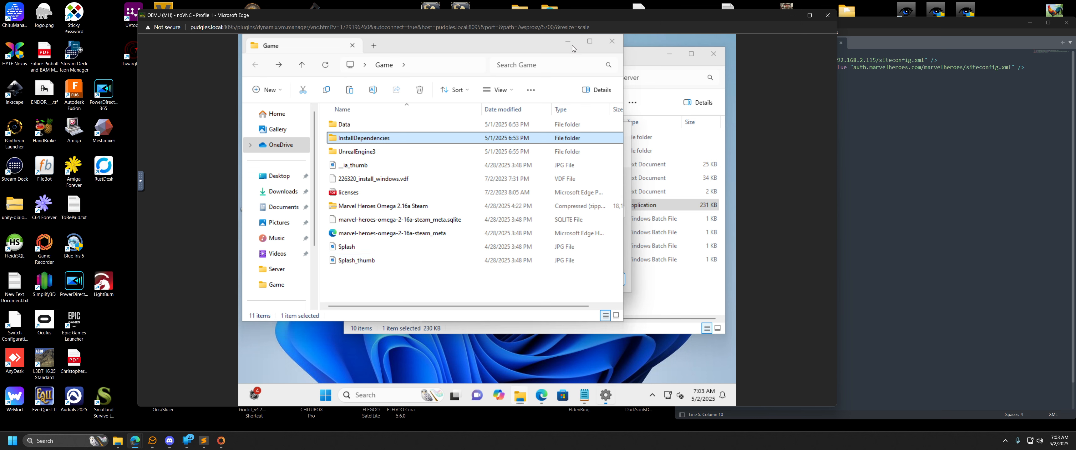
double_click(256, 100)
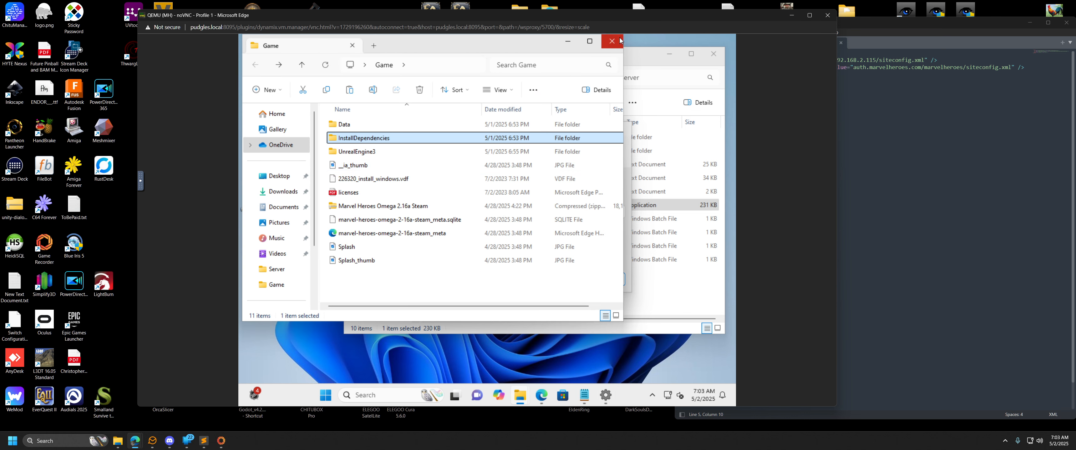
left_click(612, 41)
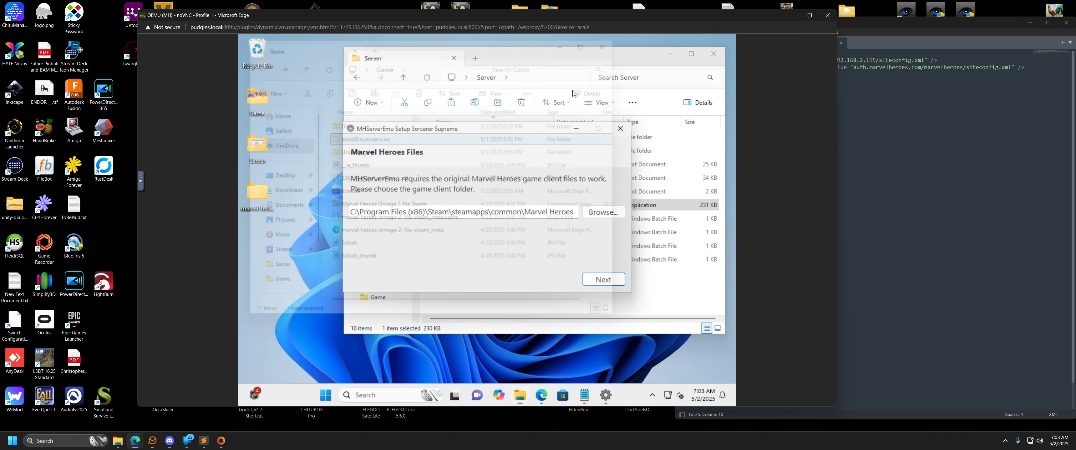
View the setup wizard's game client folder picker, and exit the wizard without selecting a folder.
left_click(600, 213)
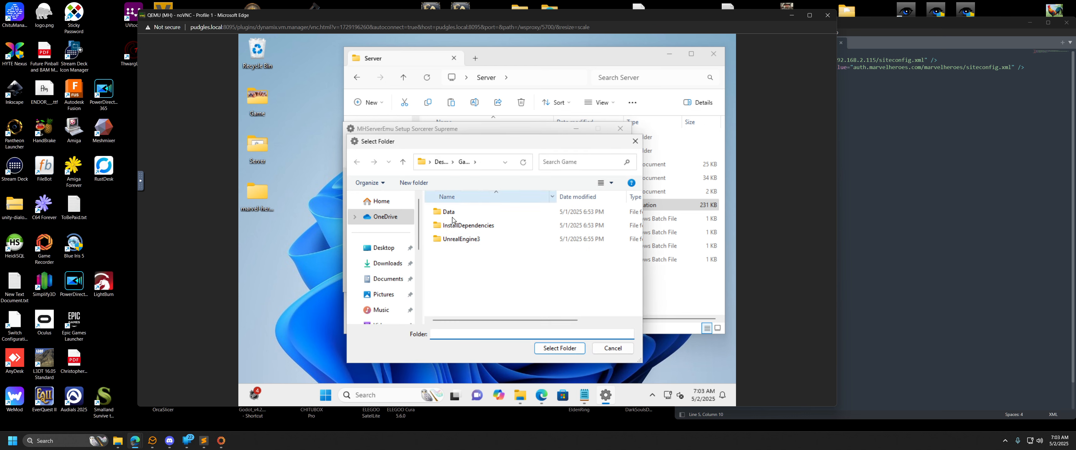
left_click(612, 348)
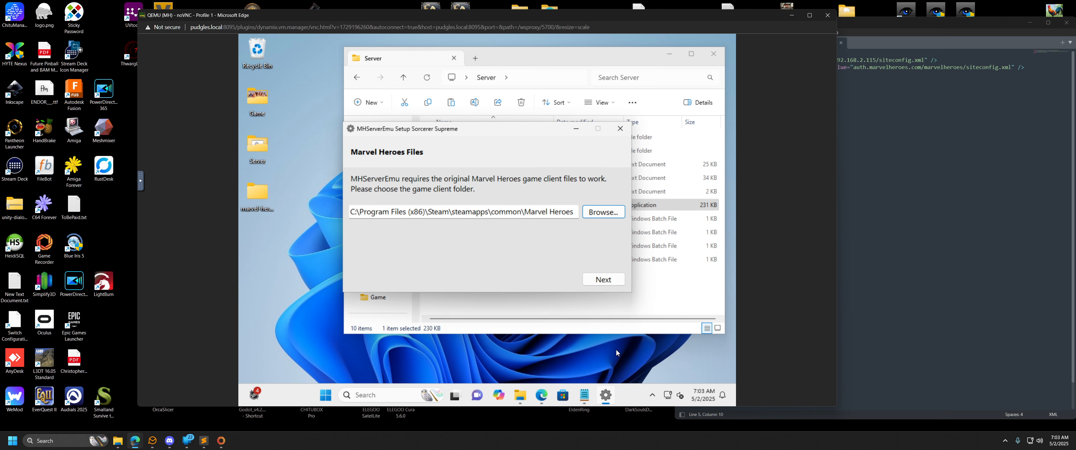
left_click(620, 128)
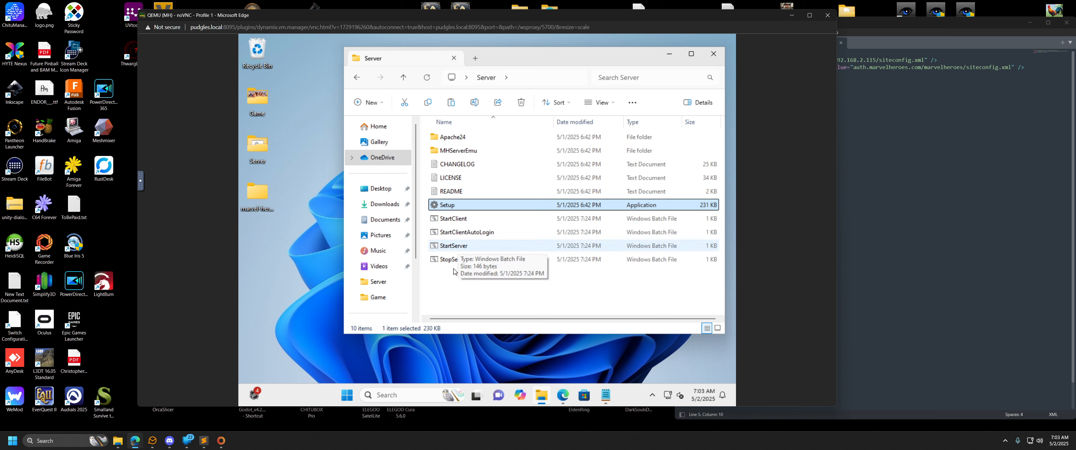
Return to the initial setup instructions in the browser and read the Running the Server and Updating MHServerEmu sections.
left_click(461, 285)
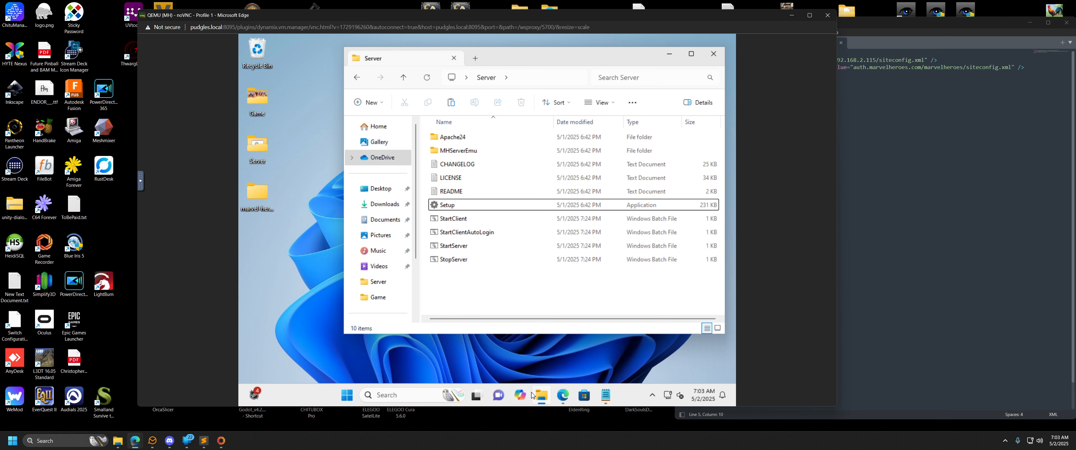
left_click(563, 401)
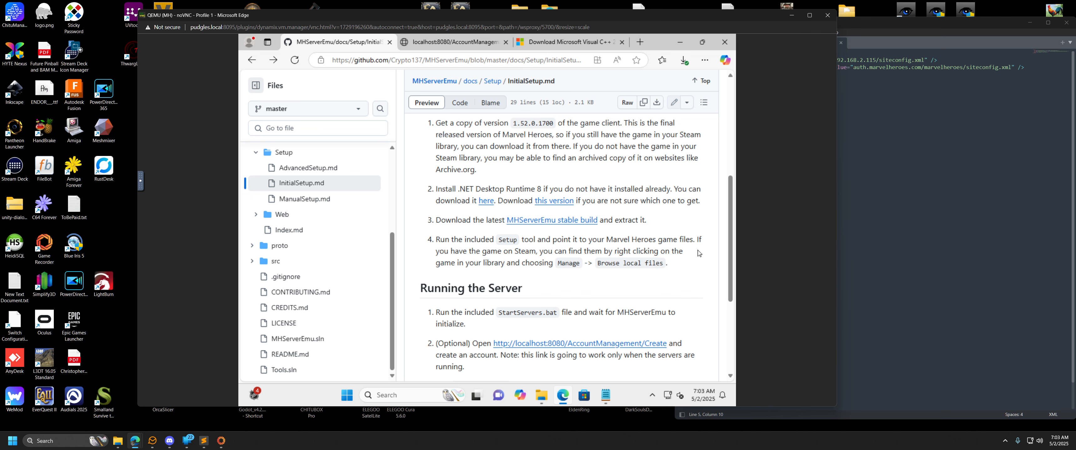
scroll(535, 228, "down", 2)
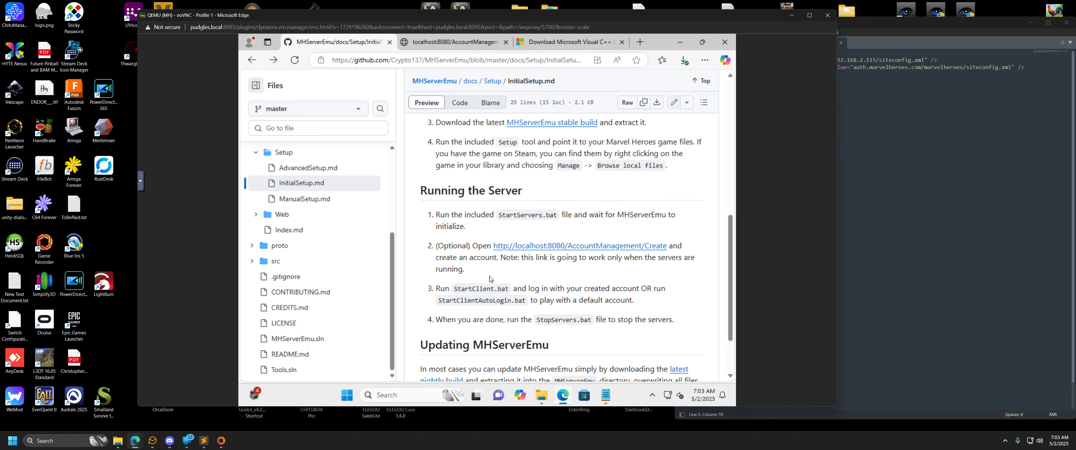
scroll(580, 247, "down", 1)
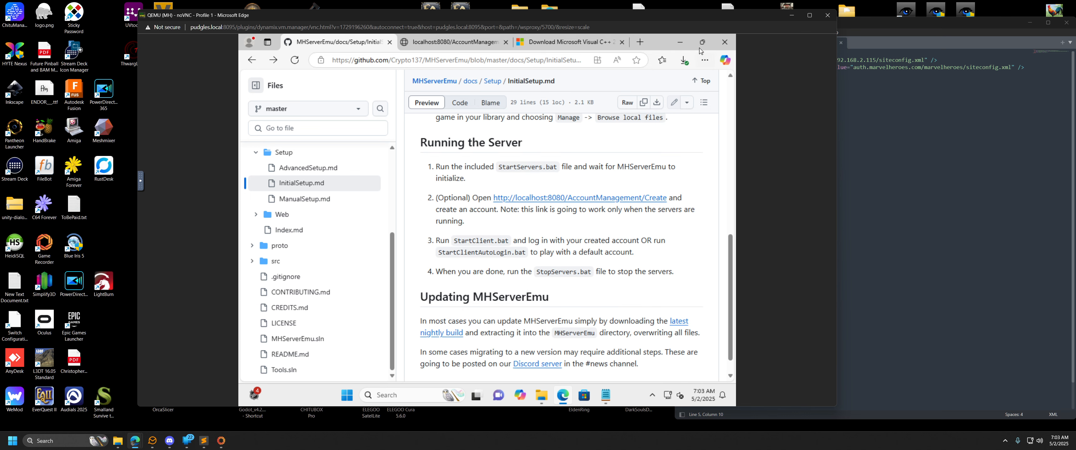
Launch the StartServer batch file from the Server folder, and maximize the MHServerEmu console window.
left_click(680, 42)
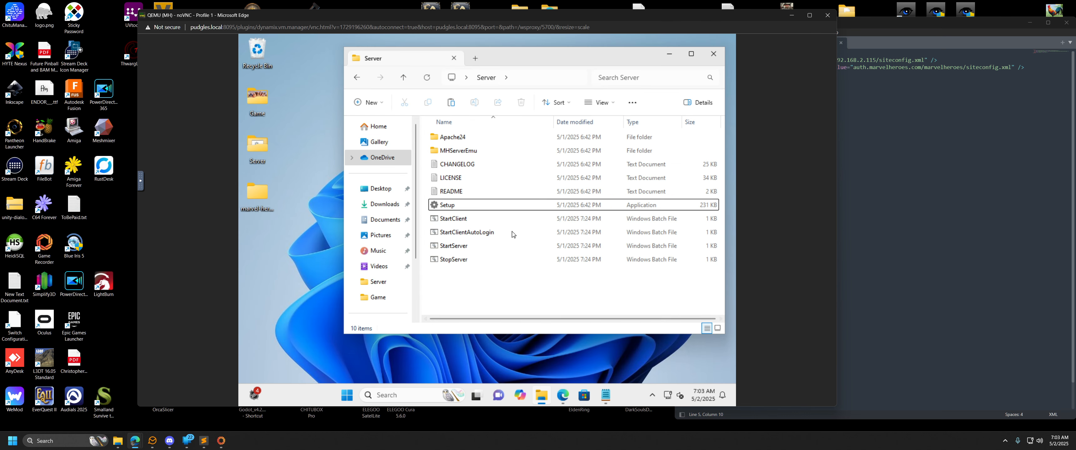
left_click(452, 246)
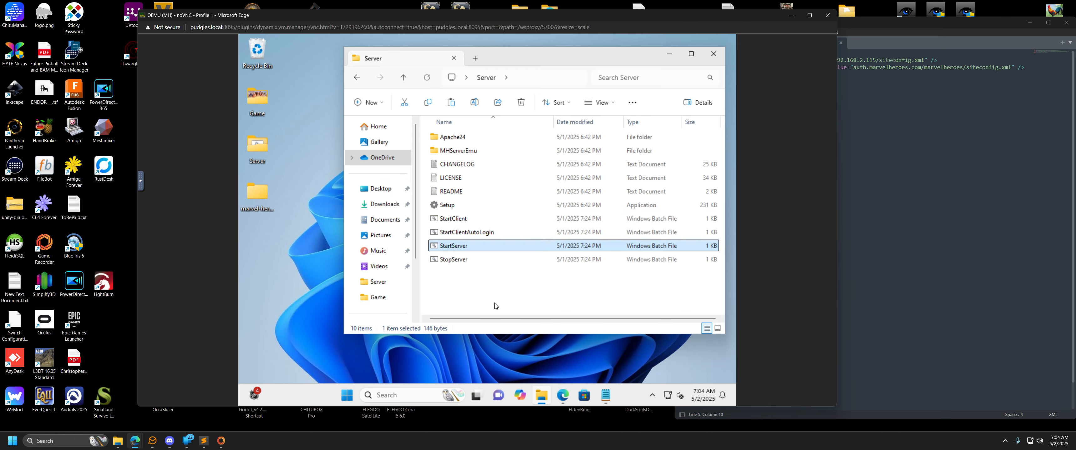
key("Return")
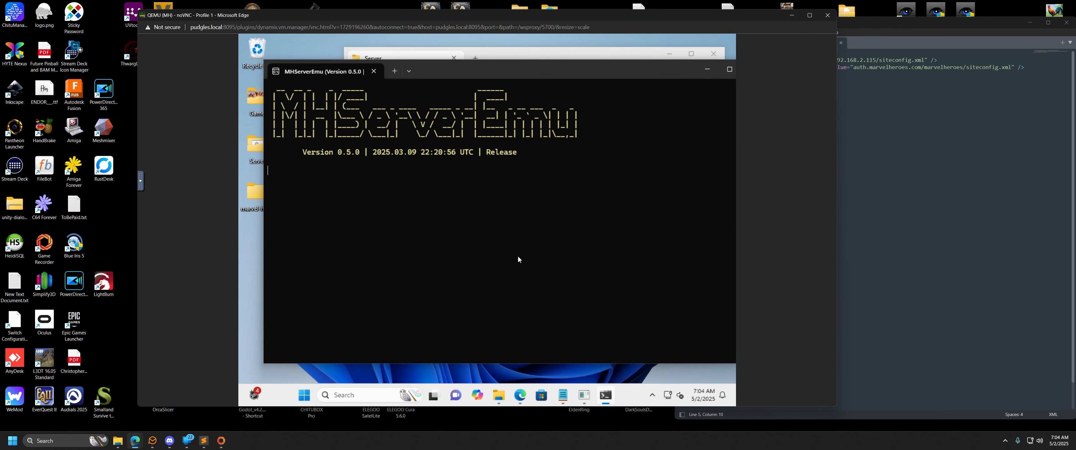
double_click(508, 66)
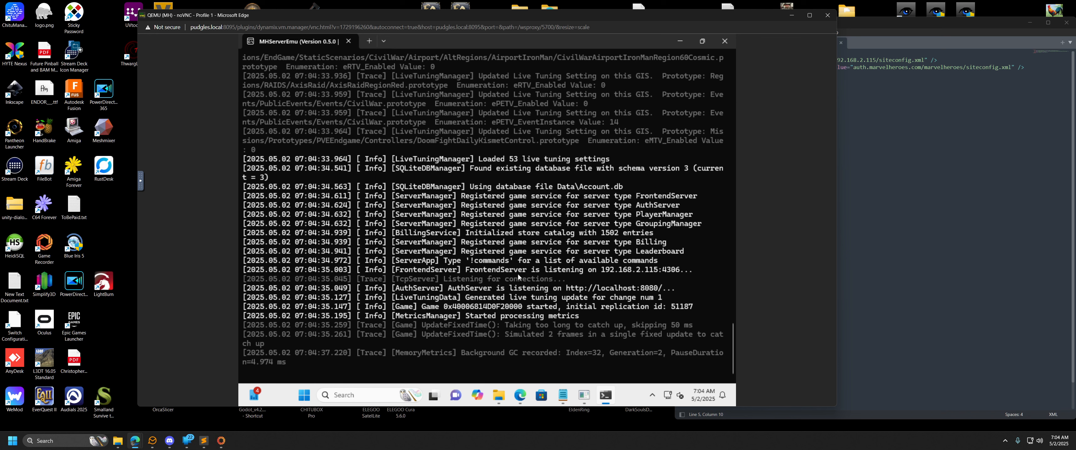
Return to the setup instructions in the browser, and open AdvancedSetup.md to read its Managing Accounts section.
left_click(520, 395)
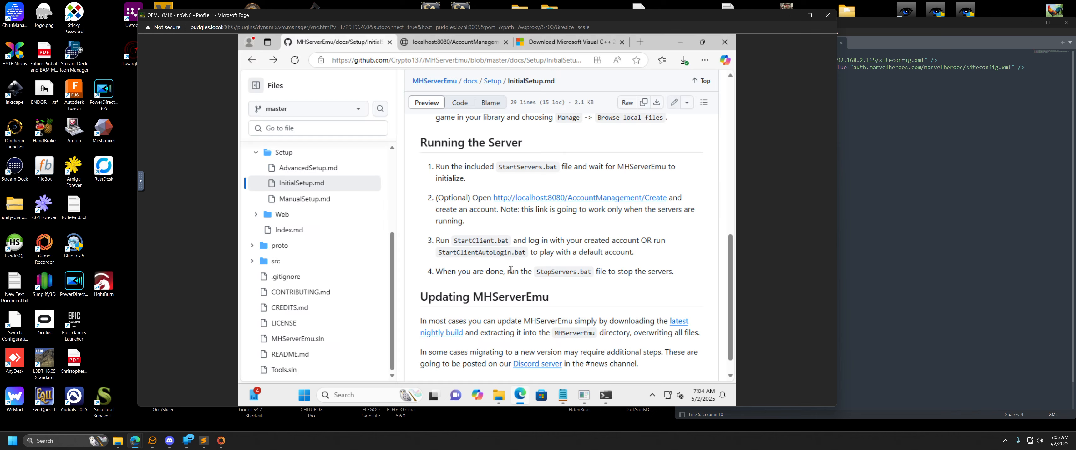
scroll(584, 290, "down", 1)
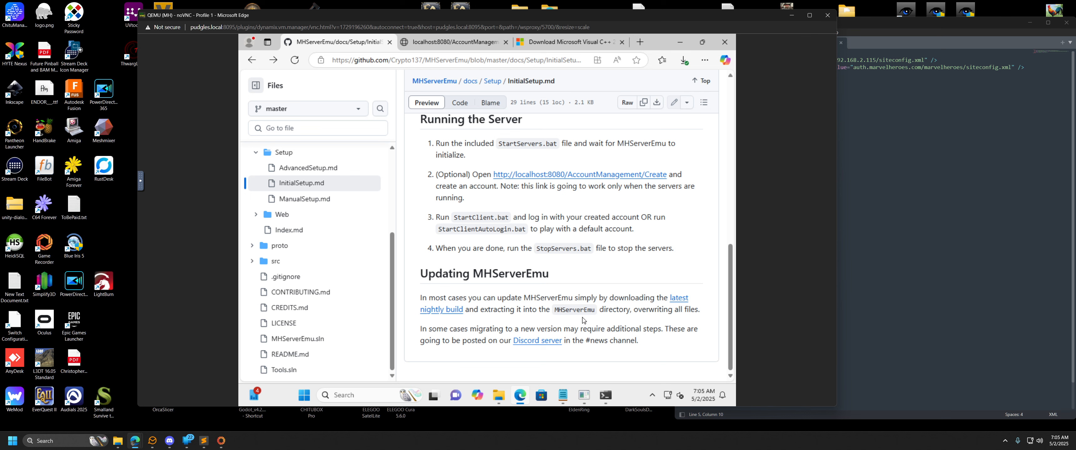
left_click(309, 169)
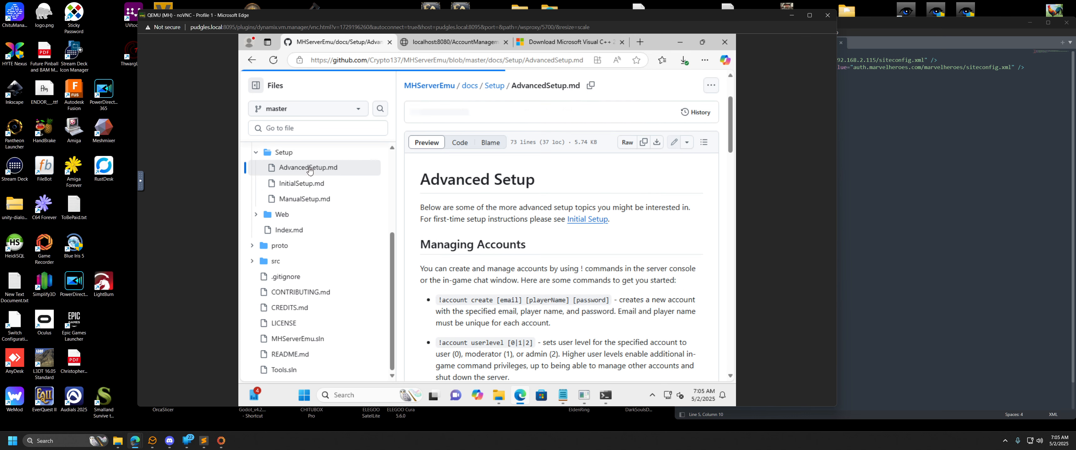
scroll(522, 235, "down", 2)
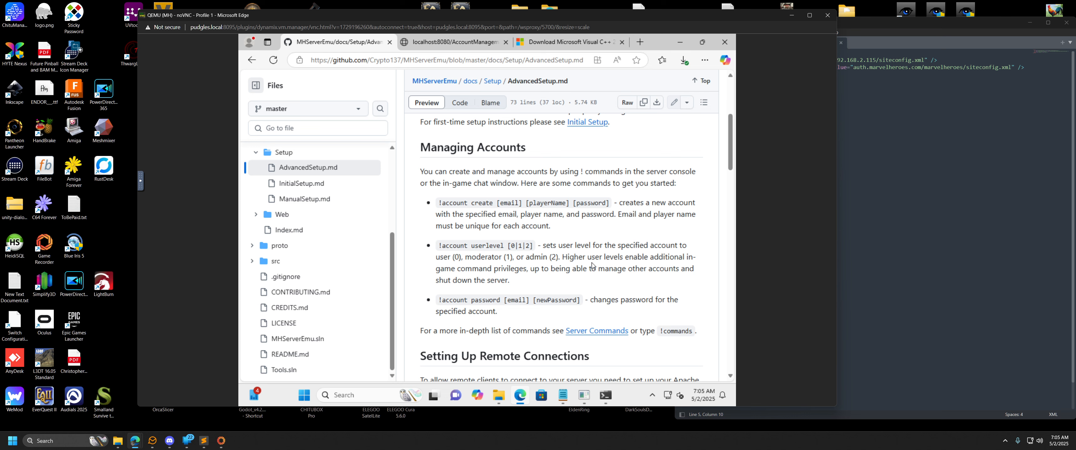
Check the localhost:8080/AccountManagement page, and return to the AdvancedSetup.md instructions.
left_click(453, 43)
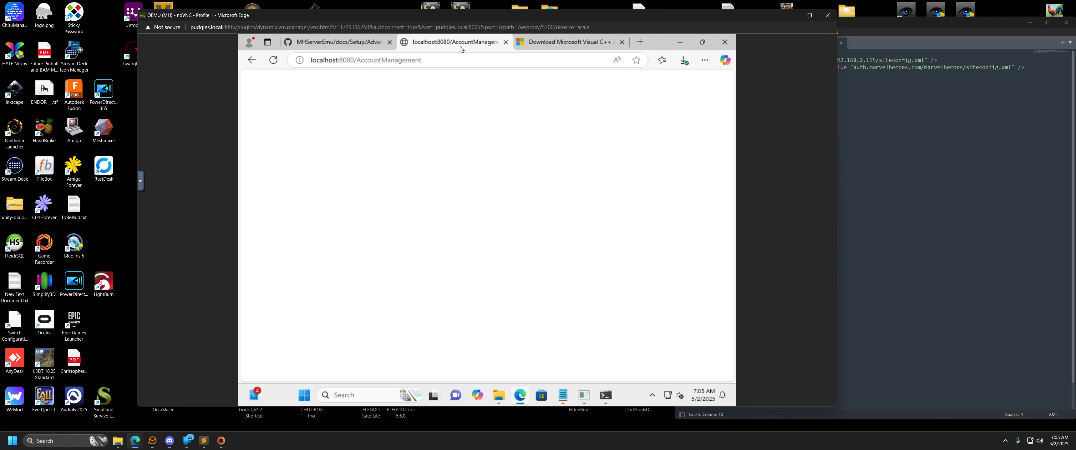
left_click(433, 59)
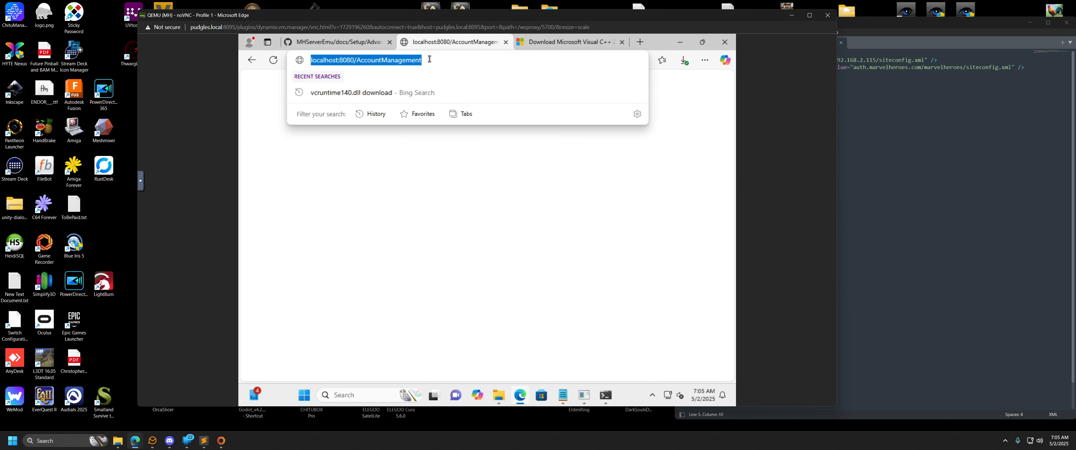
left_click(429, 60)
left_click(352, 43)
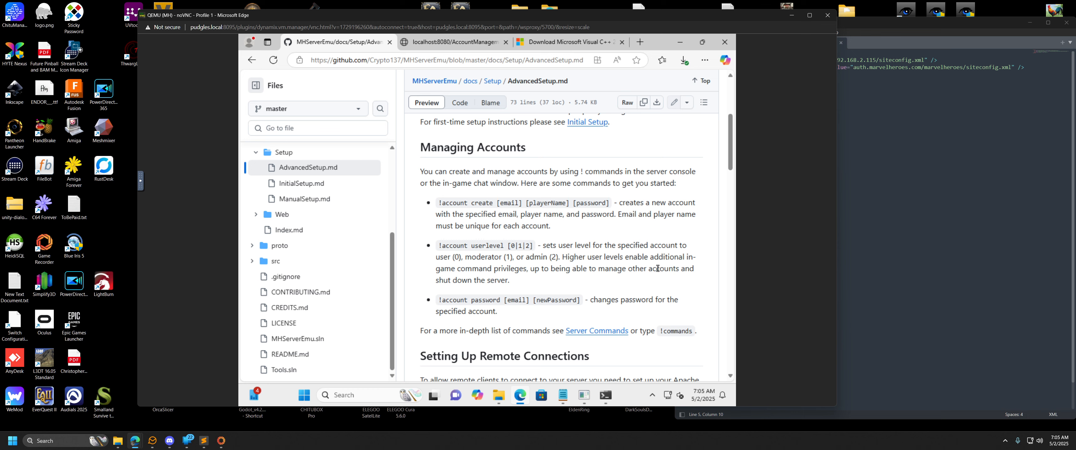
Read the Setting Up Remote Connections section of AdvancedSetup.md, including the Apache, SiteConfig.xml and Config.ini instructions.
scroll(636, 266, "down", 1)
scroll(622, 264, "down", 2)
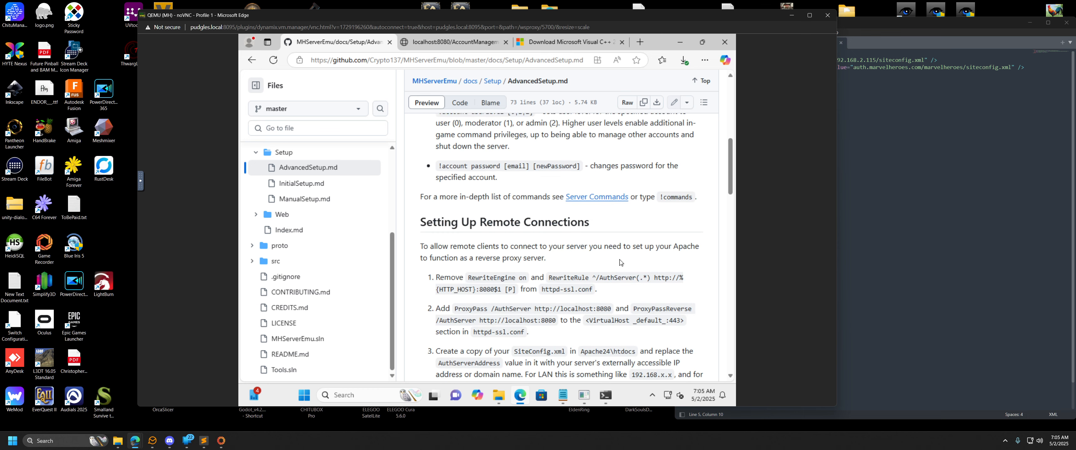
scroll(621, 263, "down", 4)
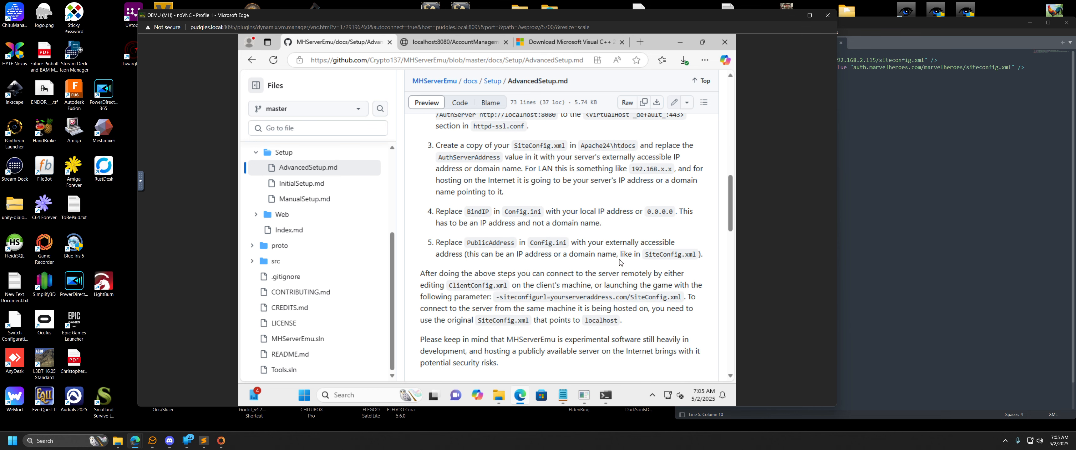
scroll(621, 262, "up", 5)
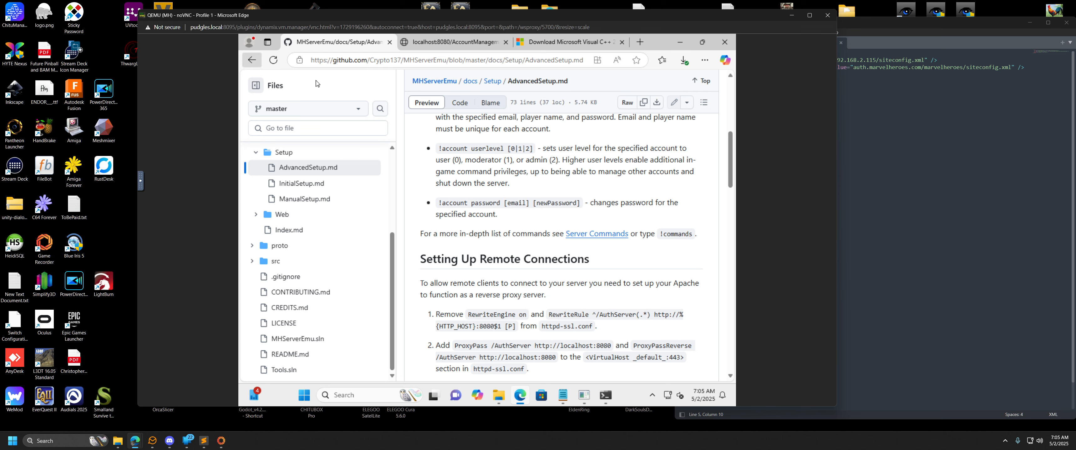
Return the documentation to InitialSetup.md, and load localhost:8080/AccountManagement/Create in the account management page's browser tab.
key("alt+Left")
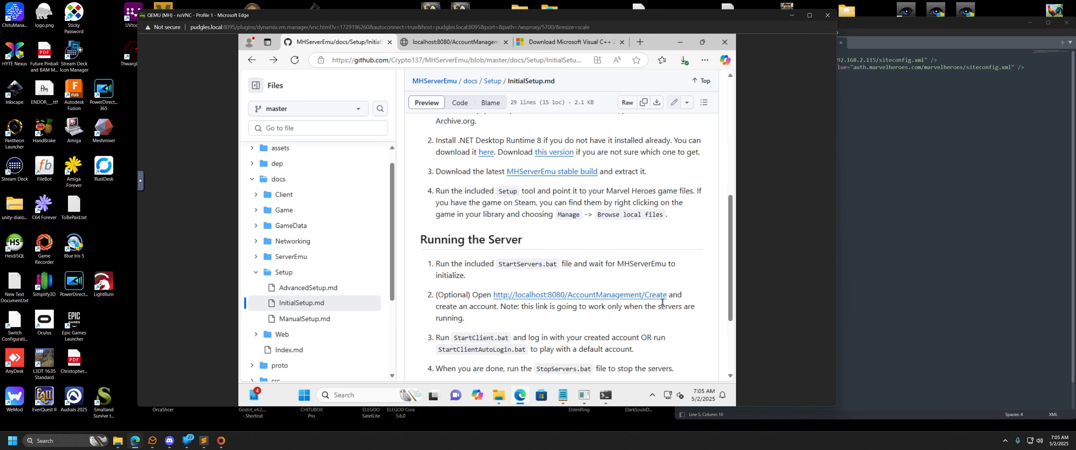
left_click(435, 45)
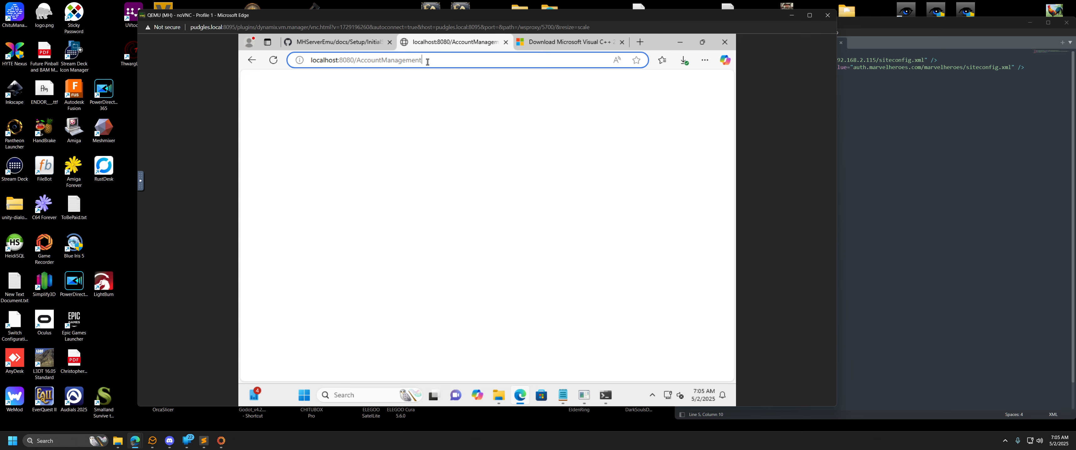
type("/Create")
key("Return")
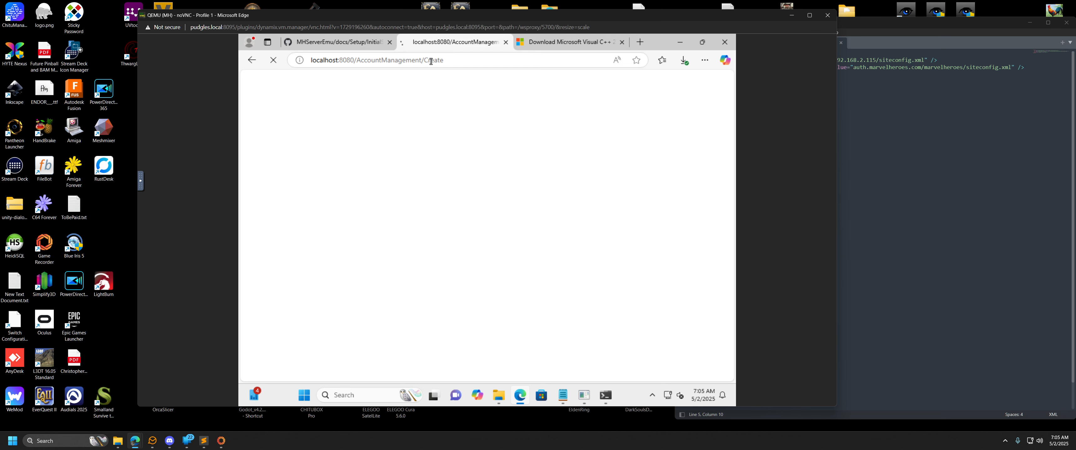
Inspect the Email, Player Name and Password fields of the Create Account form, and briefly revisit the initial setup instructions.
left_click(332, 164)
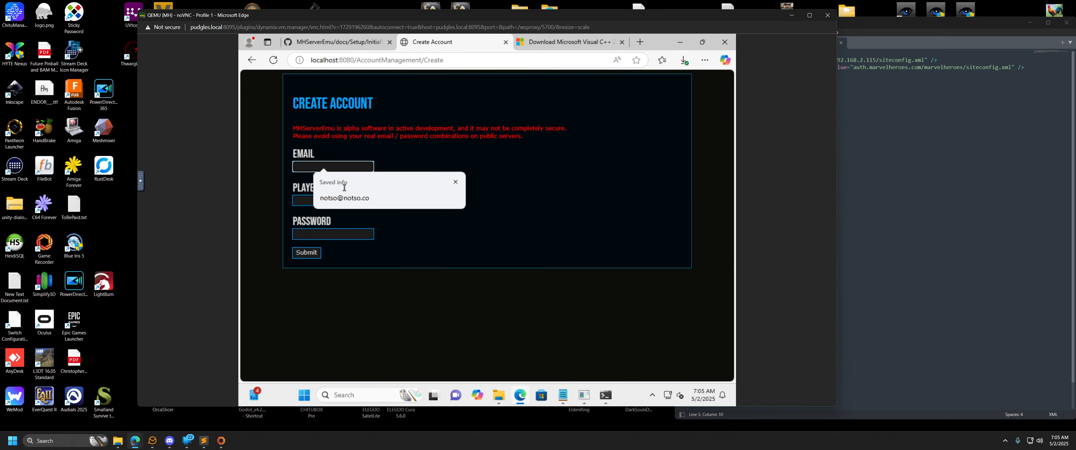
left_click(305, 201)
left_click(305, 235)
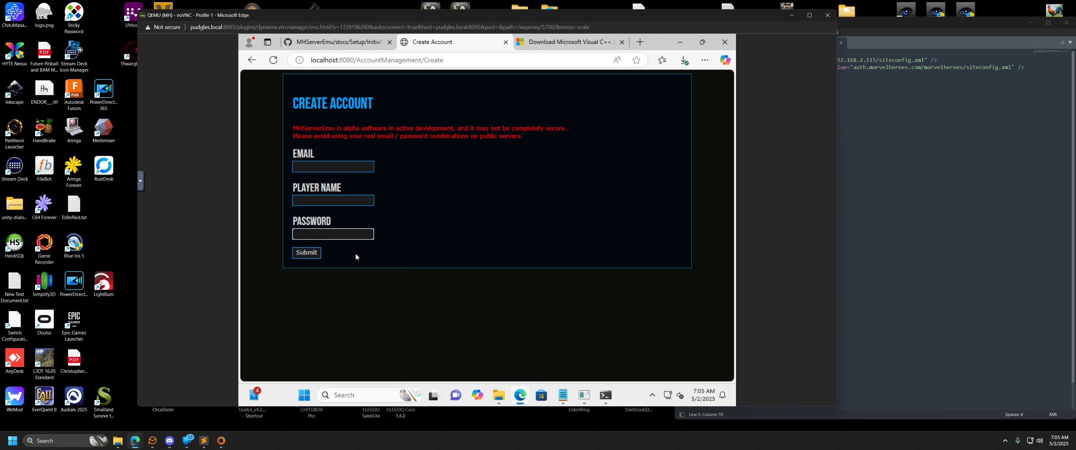
left_click(446, 157)
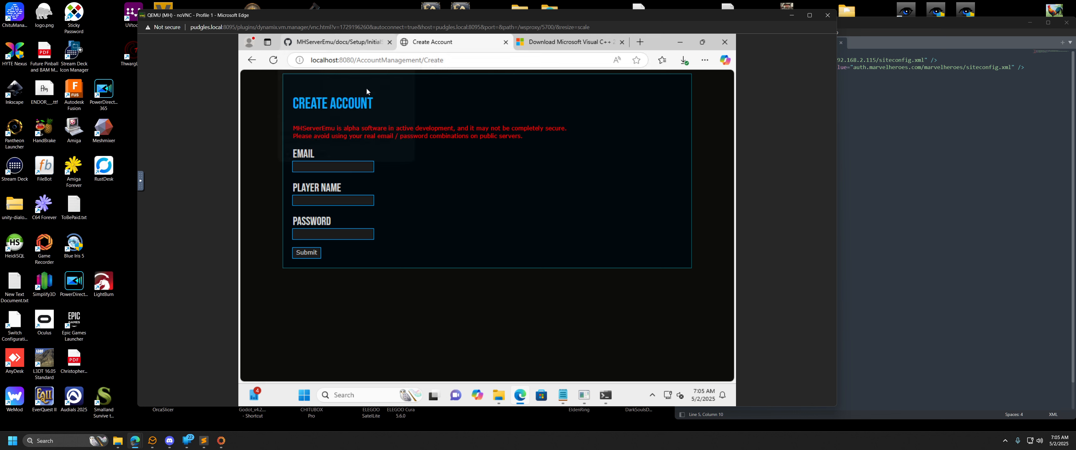
left_click(334, 42)
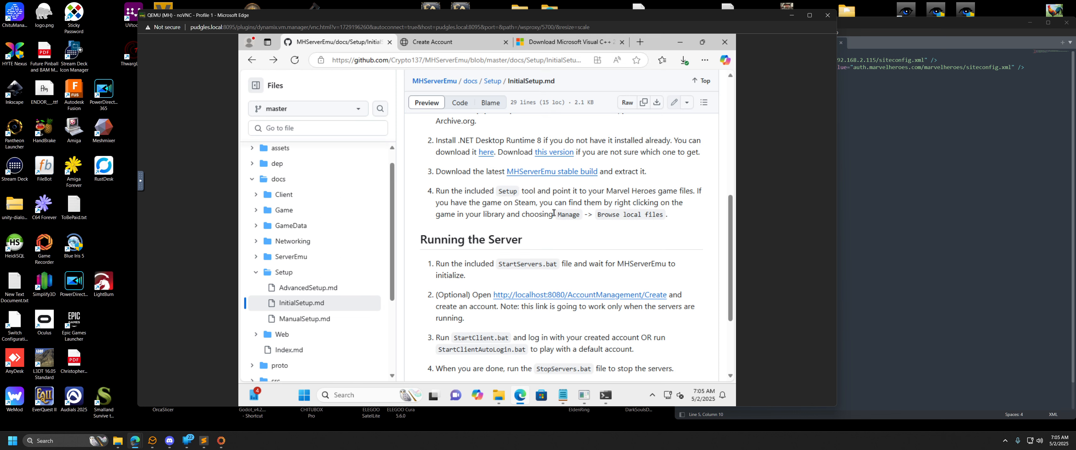
left_click(459, 42)
Enter the account's email address in the Create Account form, and try to submit it.
left_click(329, 168)
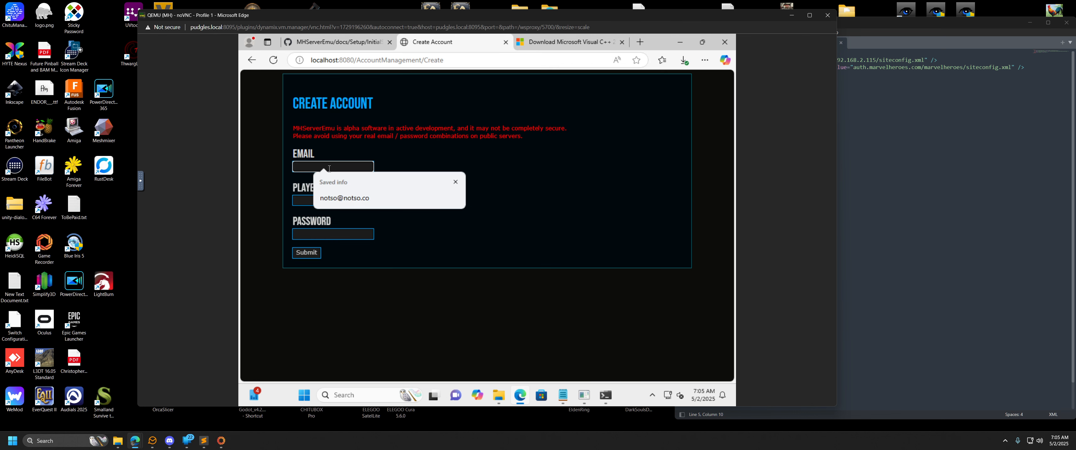
type("notso@notso")
key("Tab")
key("Tab")
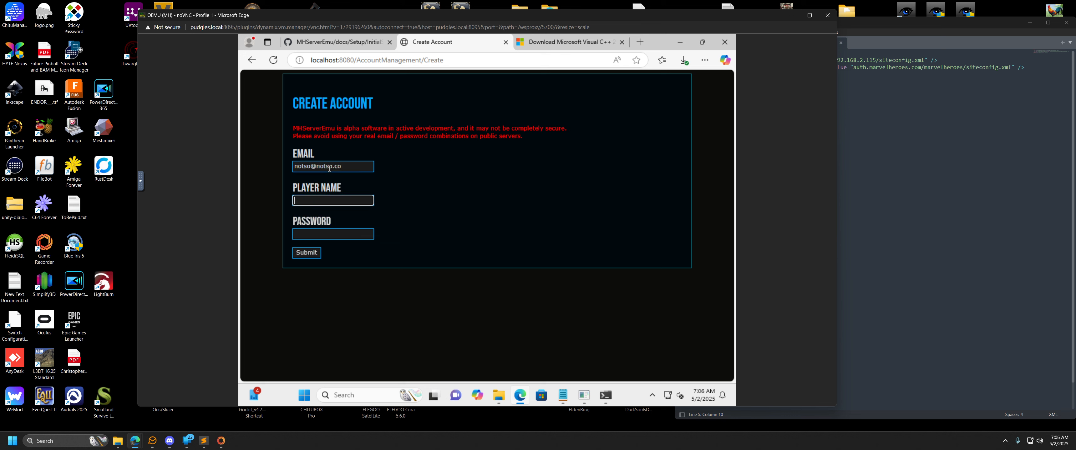
key("Return")
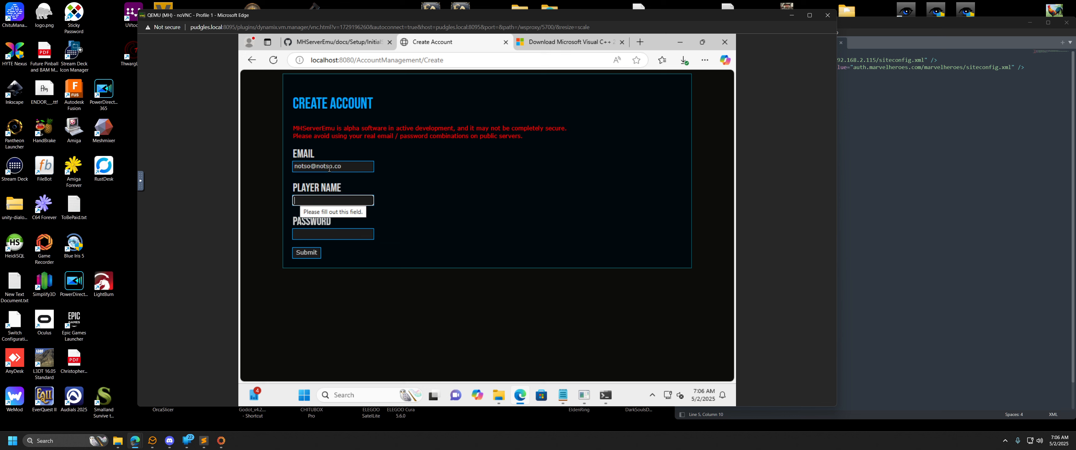
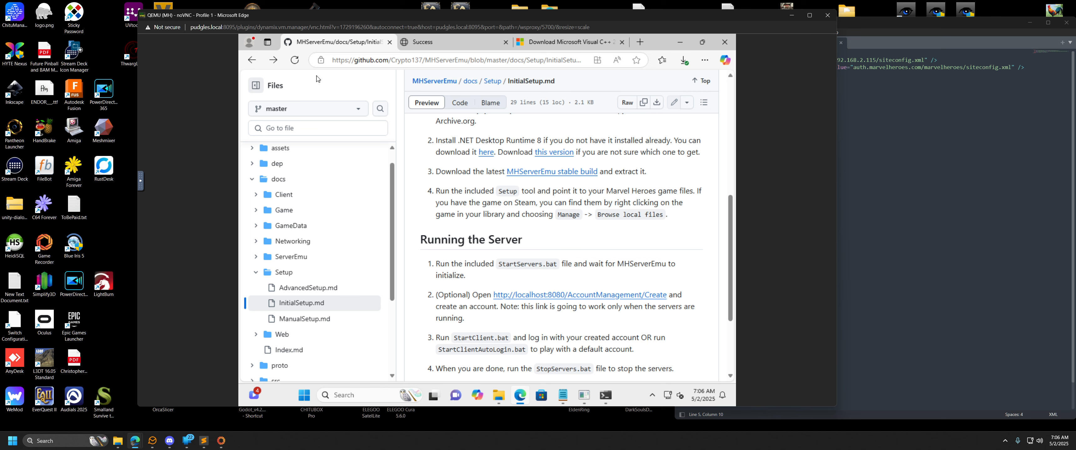
Open AdvancedSetup.md and reread the remote connection instructions covering httpd-ssl.conf, SiteConfig.xml and Config.ini.
left_click(307, 287)
scroll(534, 251, "down", 5)
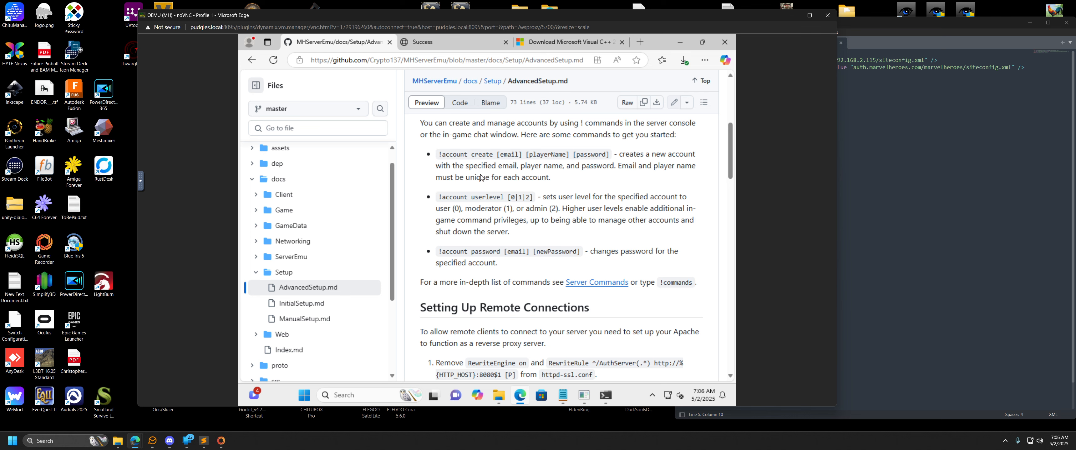
scroll(491, 235, "down", 5)
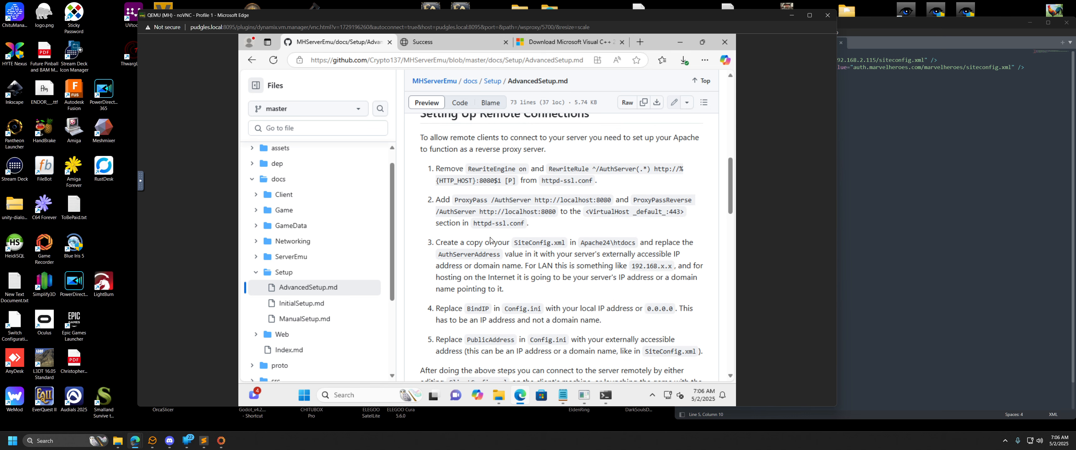
scroll(474, 163, "down", 1)
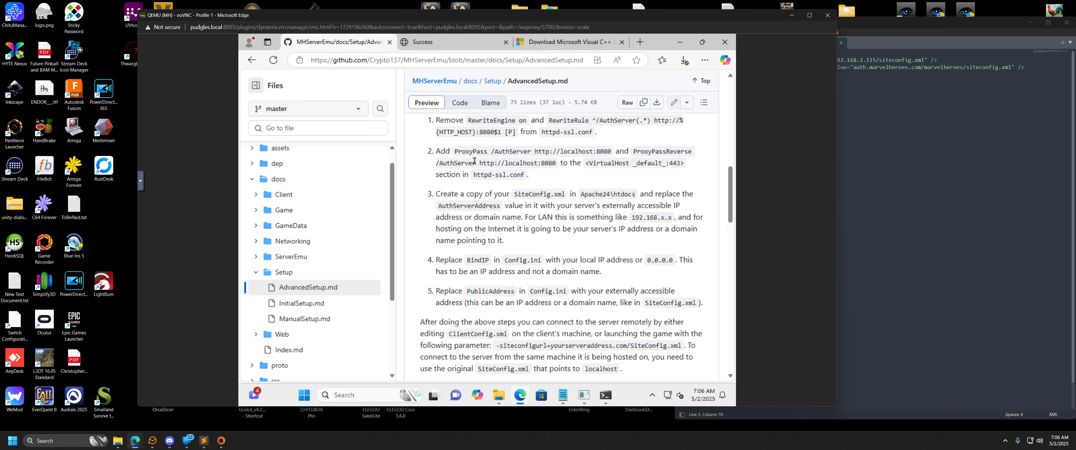
scroll(475, 164, "up", 1)
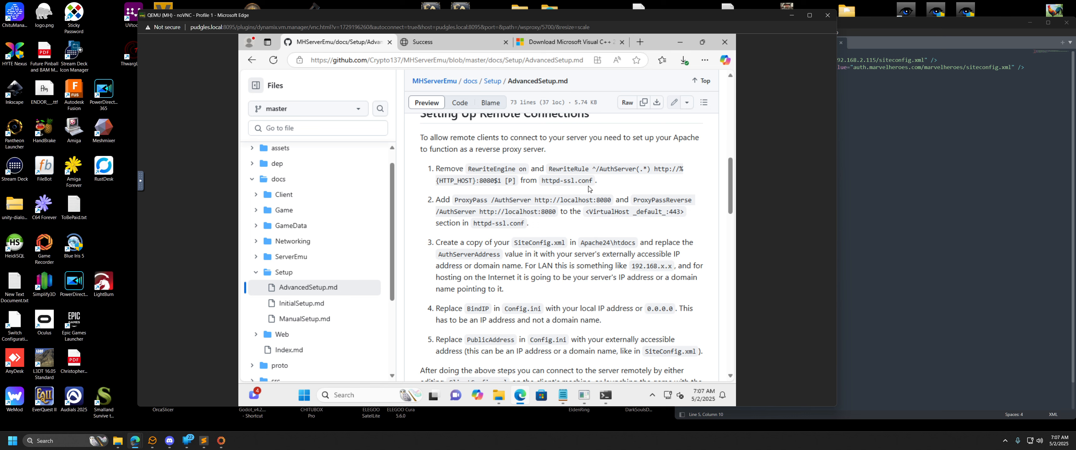
Look for the Apache configuration files in the Server folder, checking MHServerEmu and Apache24\conf, and select the httpd file.
left_click(498, 395)
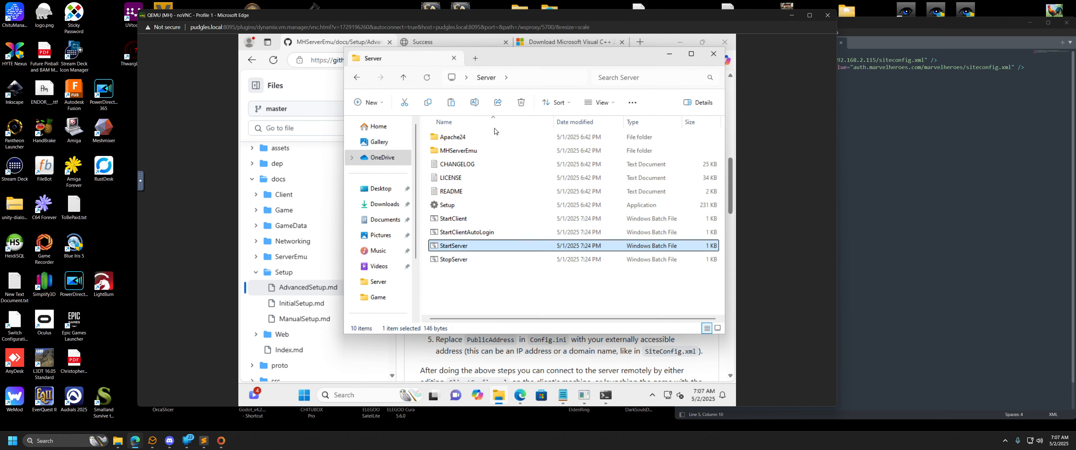
left_click(670, 57)
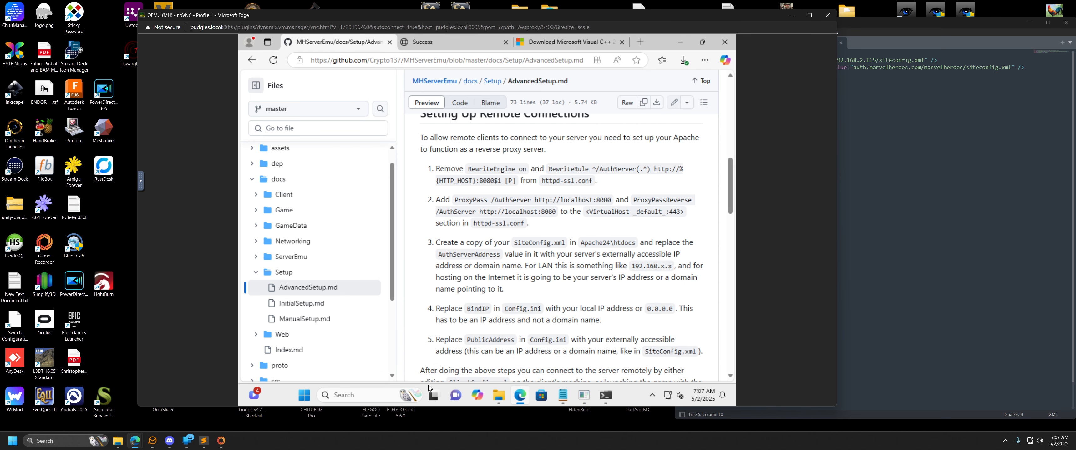
left_click(499, 395)
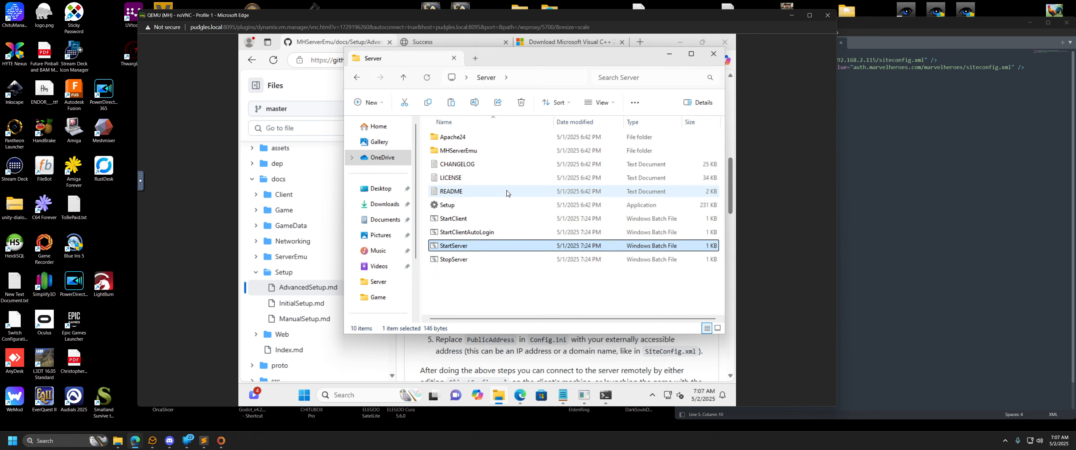
double_click(463, 155)
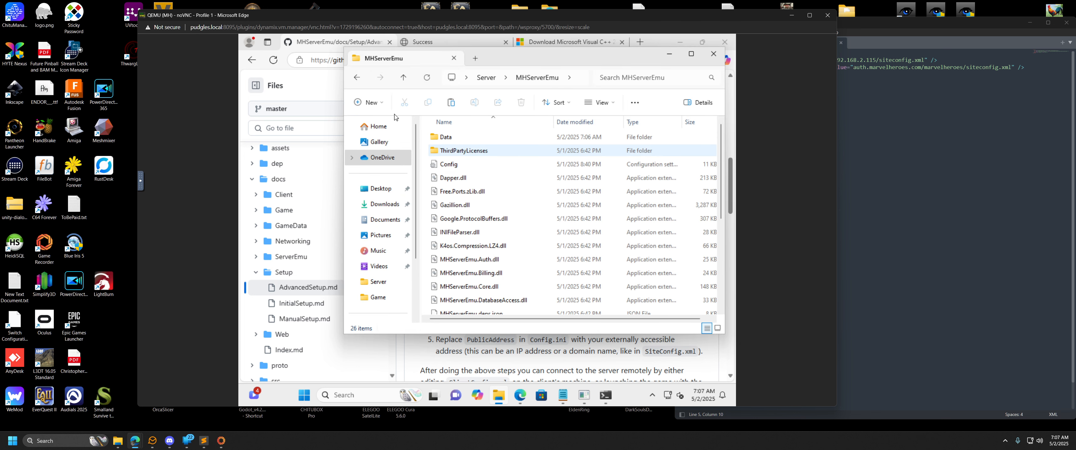
left_click(356, 77)
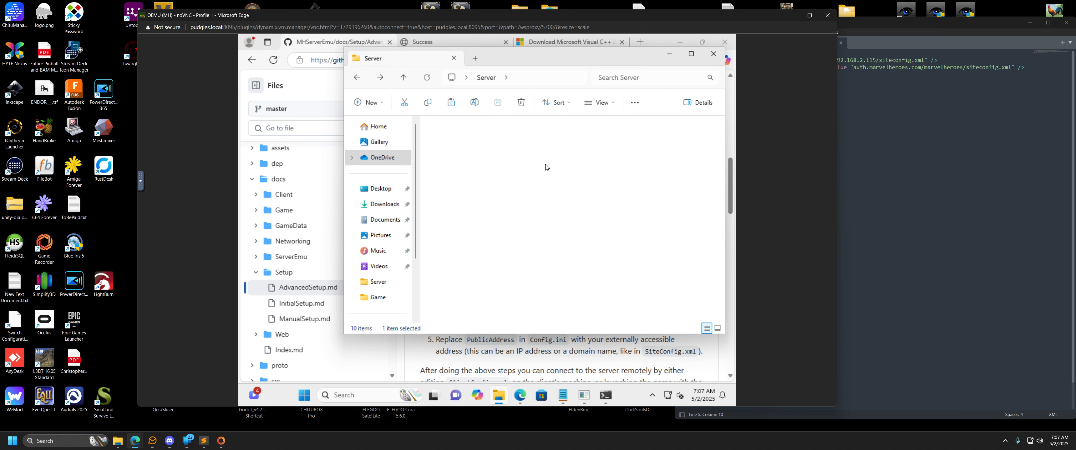
double_click(451, 179)
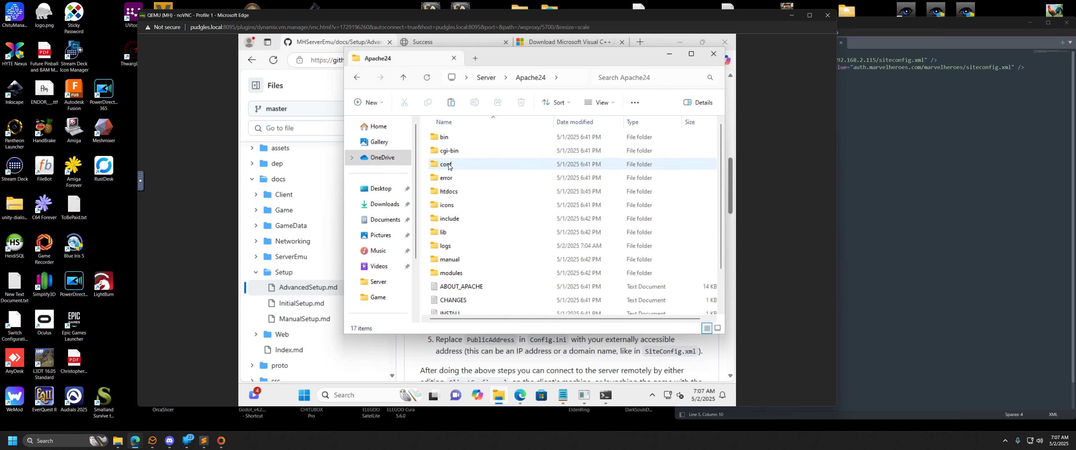
double_click(529, 169)
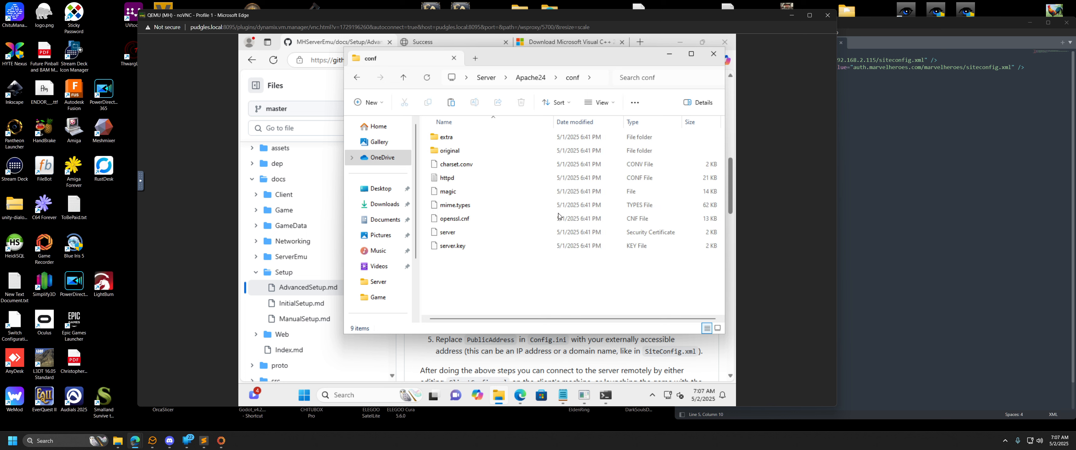
left_click(450, 179)
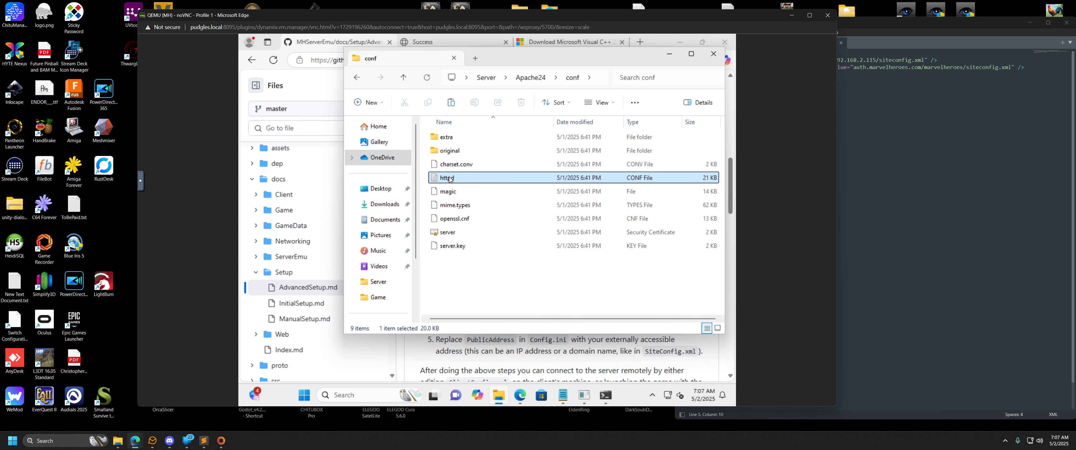
Return to the Apache24 folder and look through the files in its bin subfolder.
left_click(357, 78)
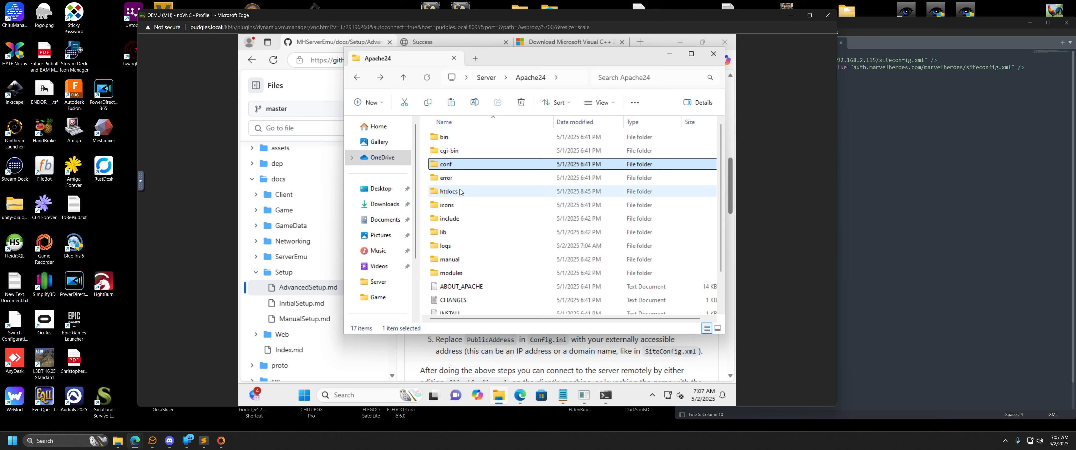
double_click(452, 142)
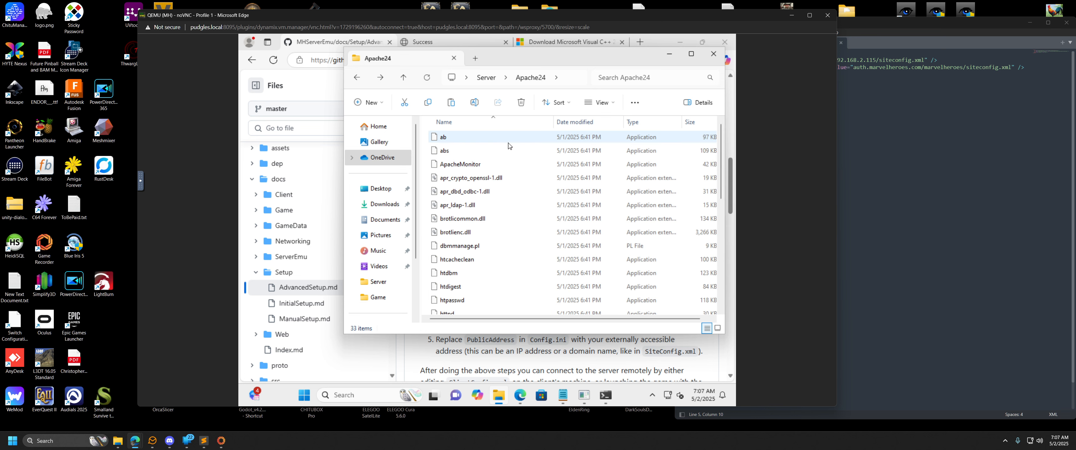
scroll(488, 212, "down", 3)
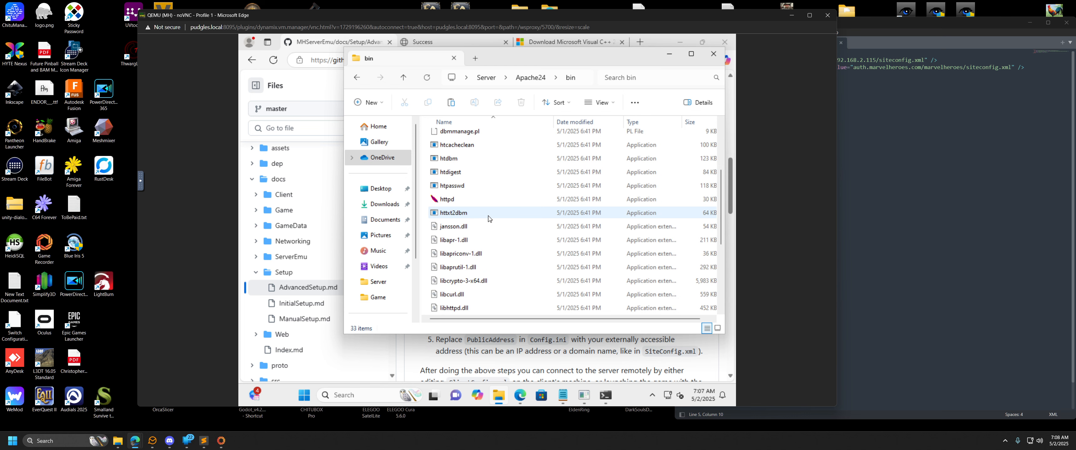
scroll(488, 218, "up", 3)
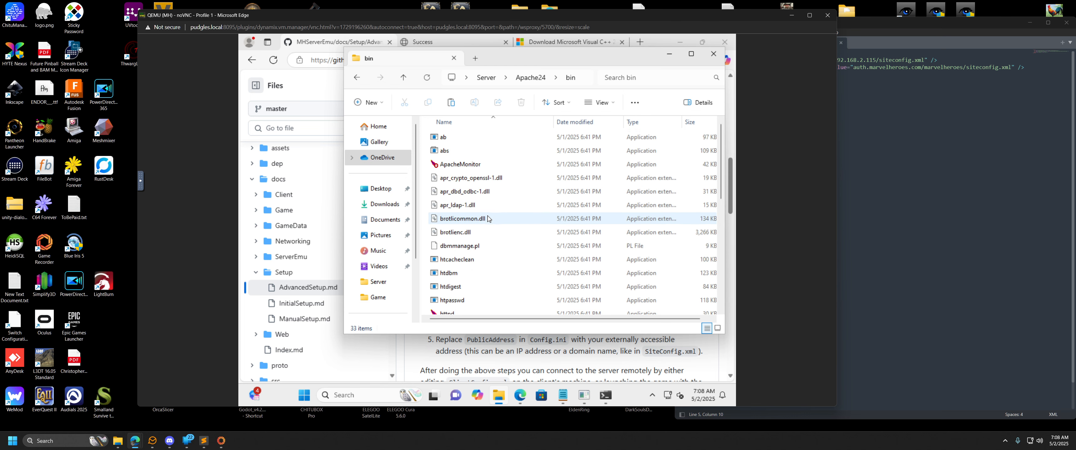
Minimize the browser and server console, and open the desktop's Game folder alongside the Apache24 folder.
left_click(681, 43)
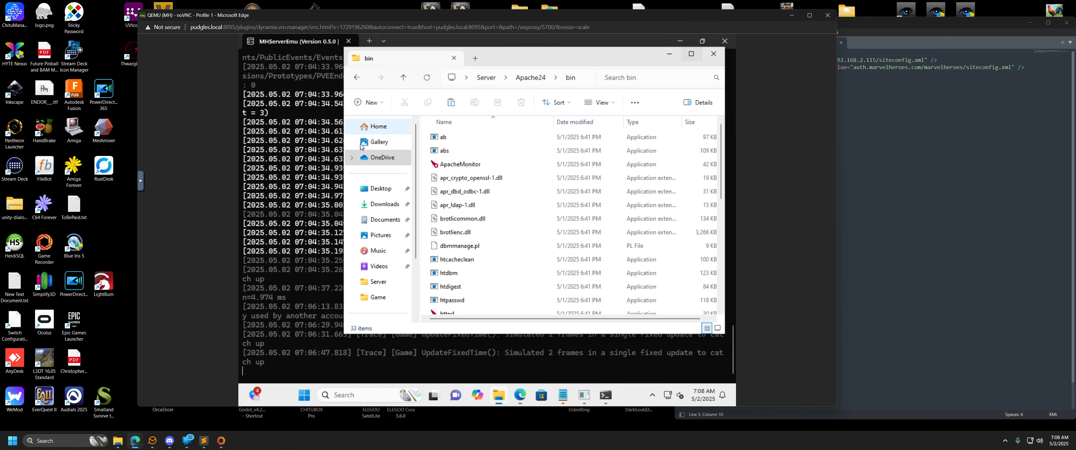
left_click(680, 41)
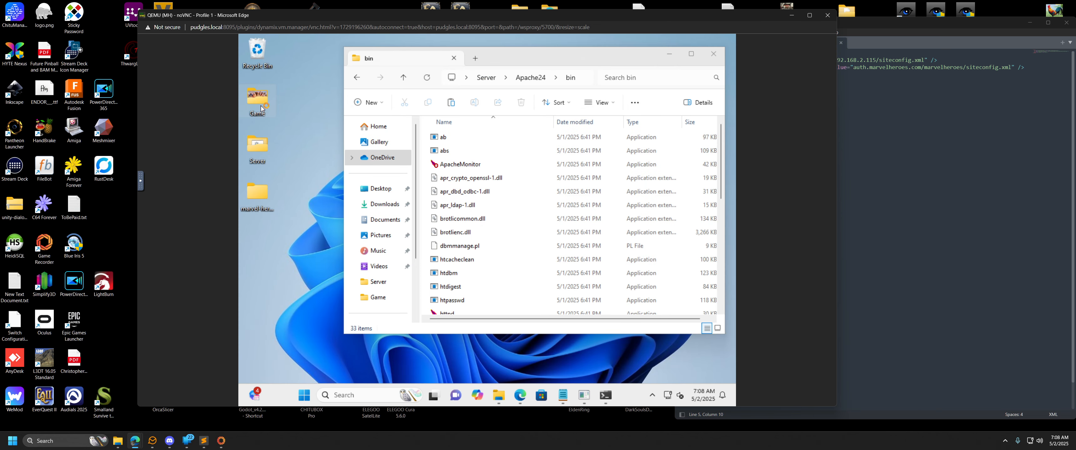
double_click(261, 108)
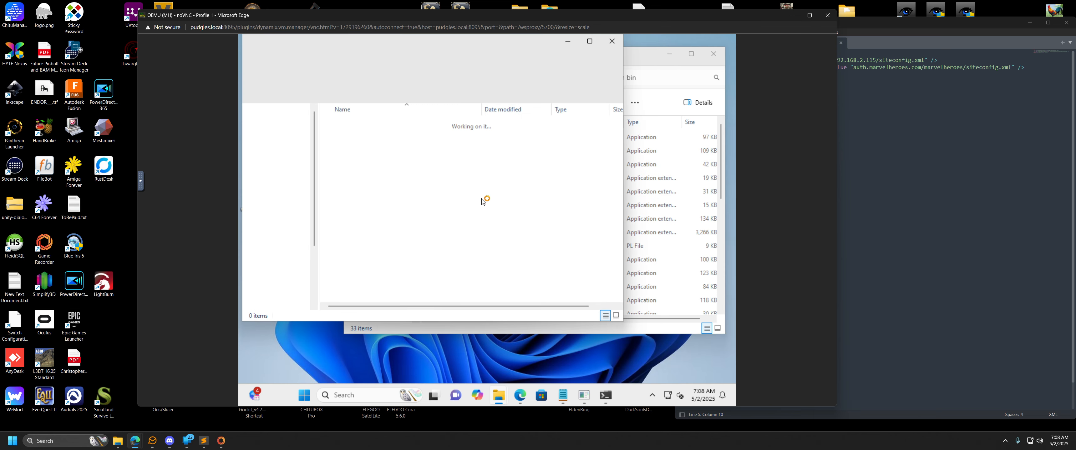
left_click(636, 51)
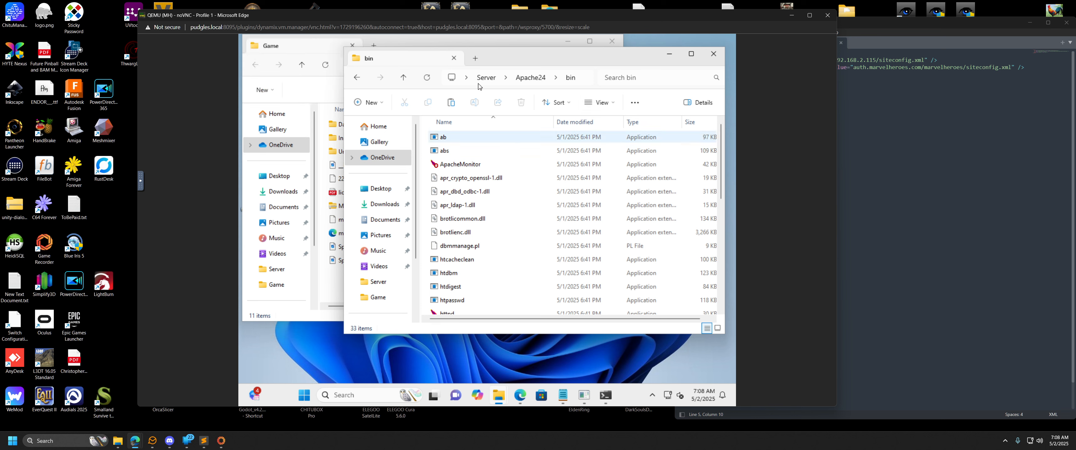
left_click(534, 79)
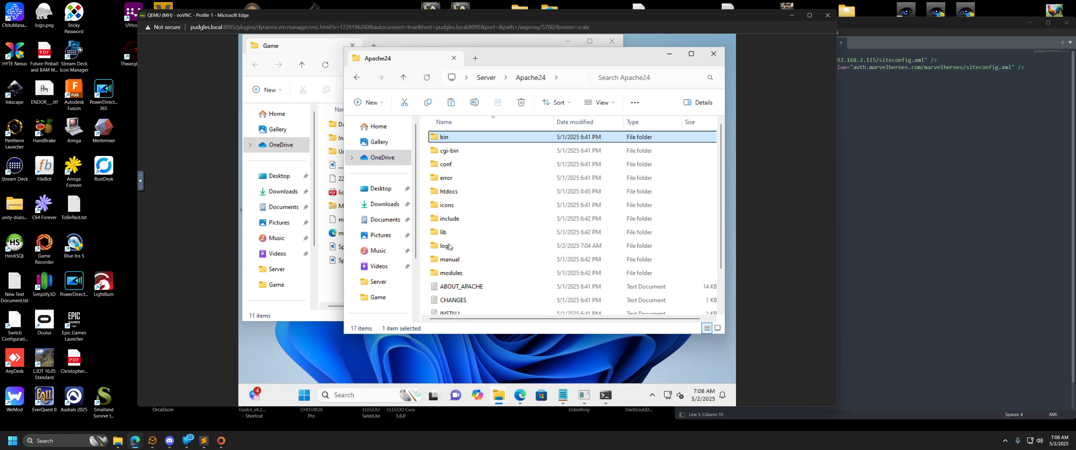
left_click(333, 286)
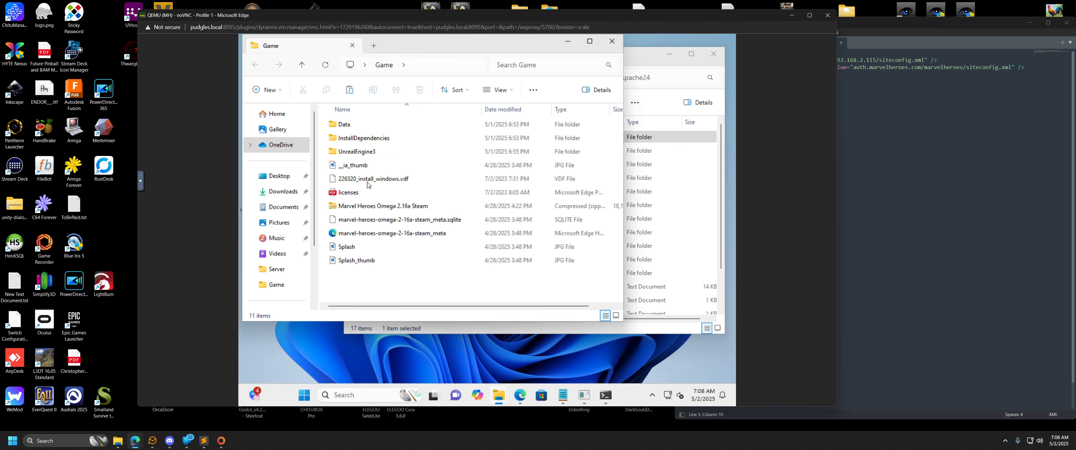
Browse the Game folder to UnrealEngine3\MarvelGame\Config and look through its configuration files.
left_click(356, 127)
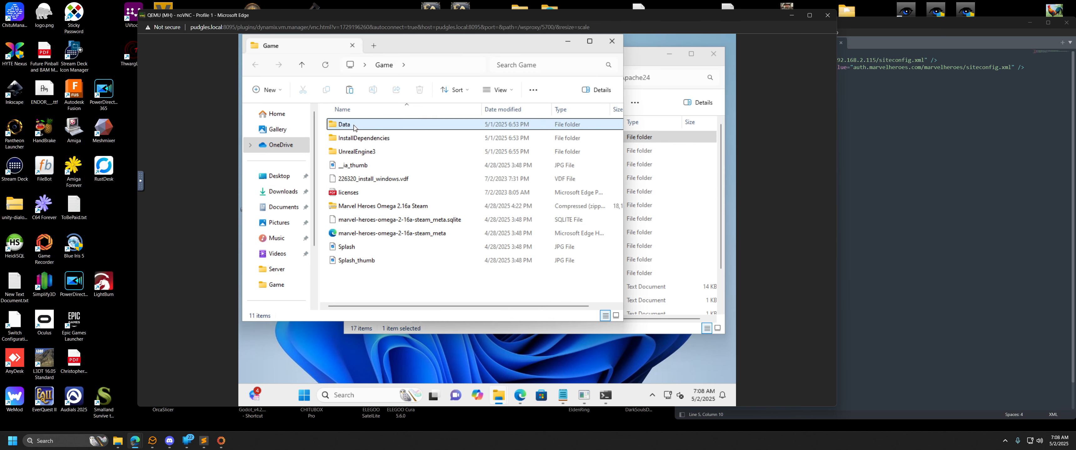
left_click(359, 153)
double_click(358, 153)
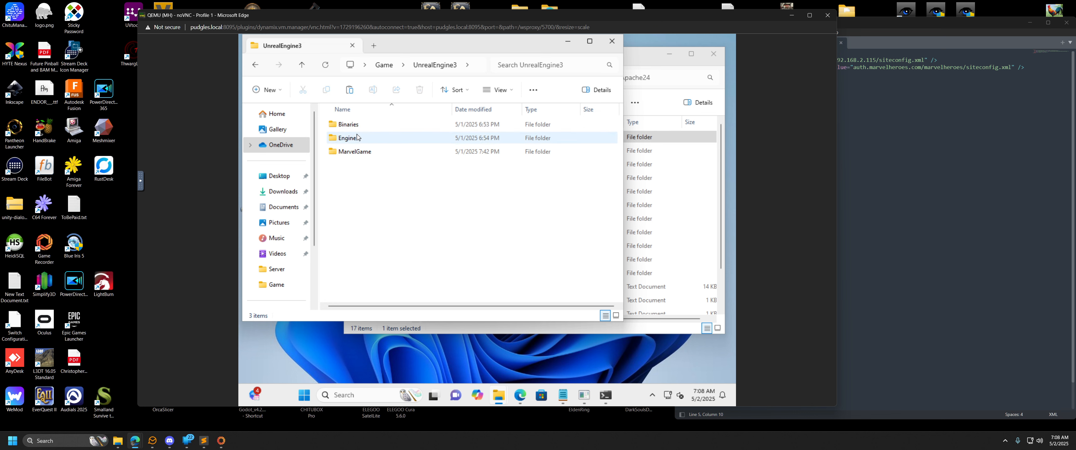
left_click(364, 155)
double_click(364, 154)
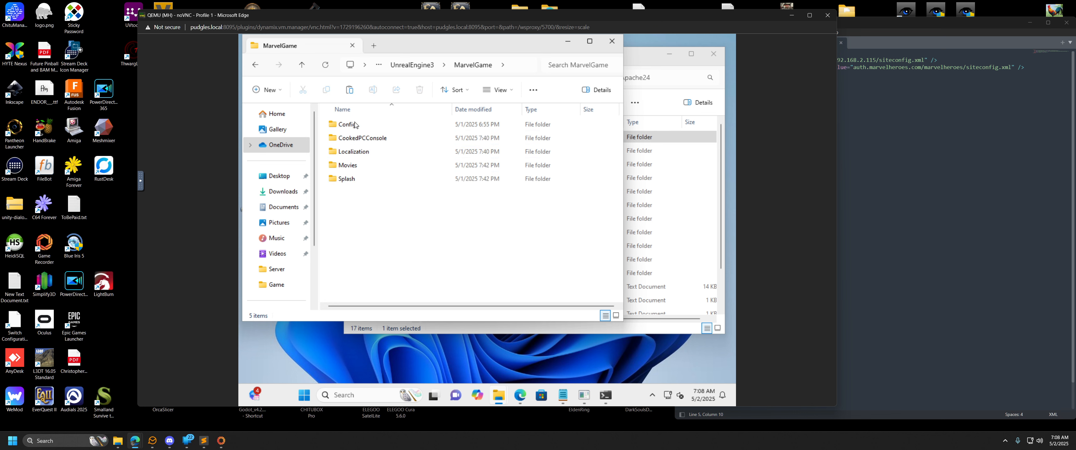
left_click(356, 125)
double_click(357, 125)
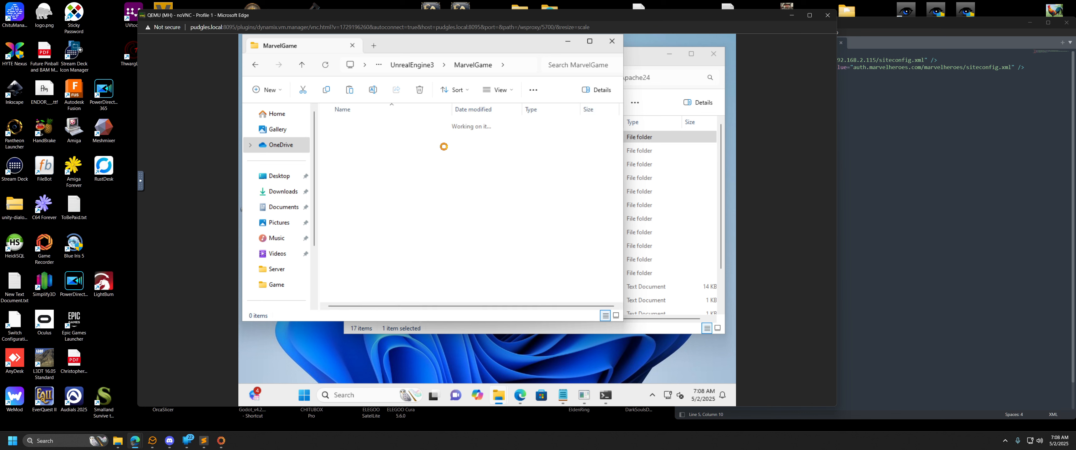
scroll(403, 229, "down", 1)
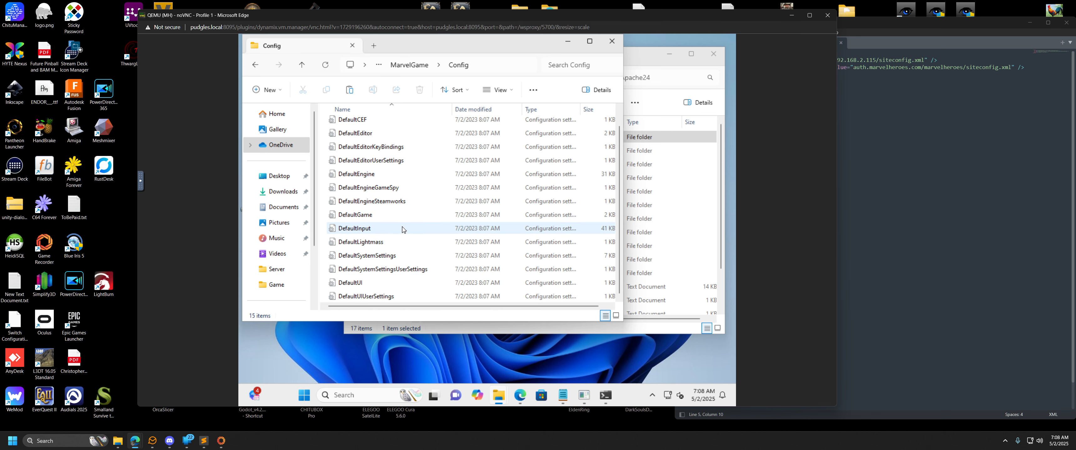
scroll(380, 243, "up", 1)
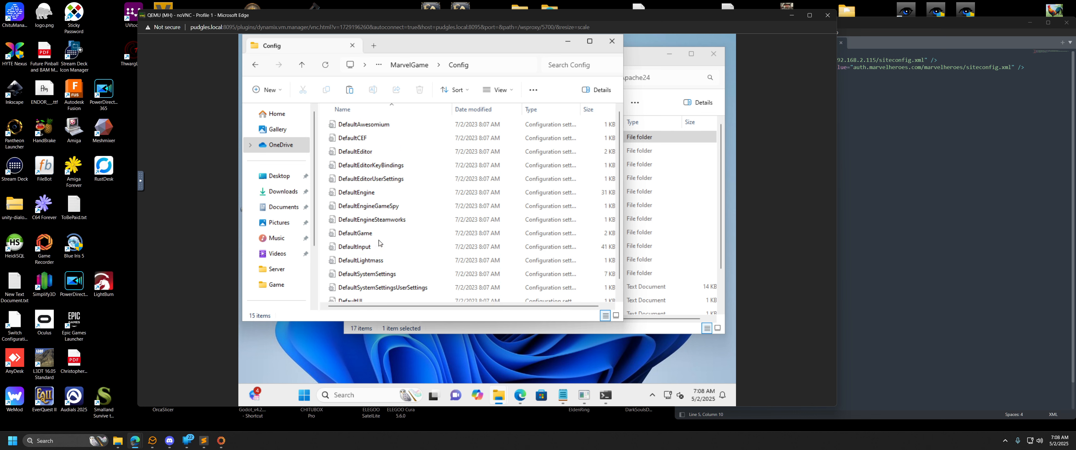
Look through the game's UnrealEngine3\Binaries\Win64 folder, and return to the UnrealEngine3 folder.
left_click(254, 66)
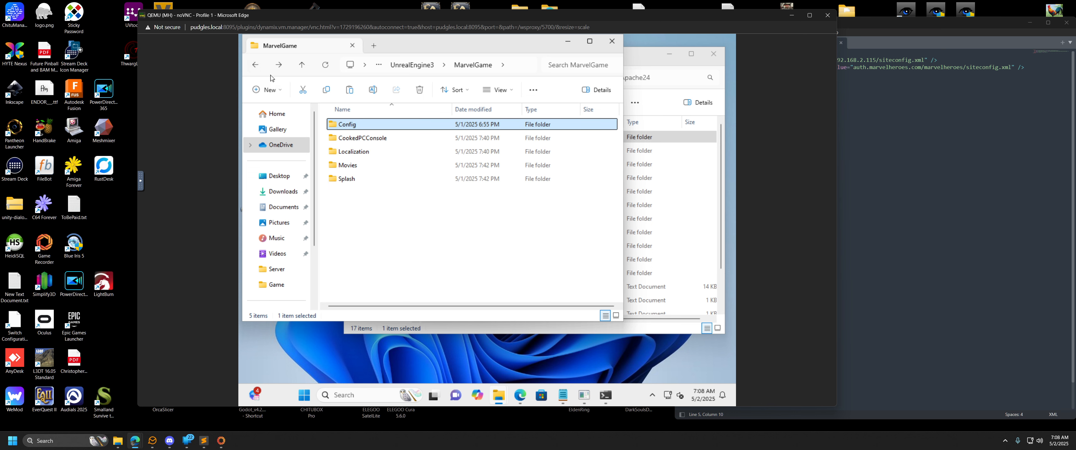
left_click(254, 66)
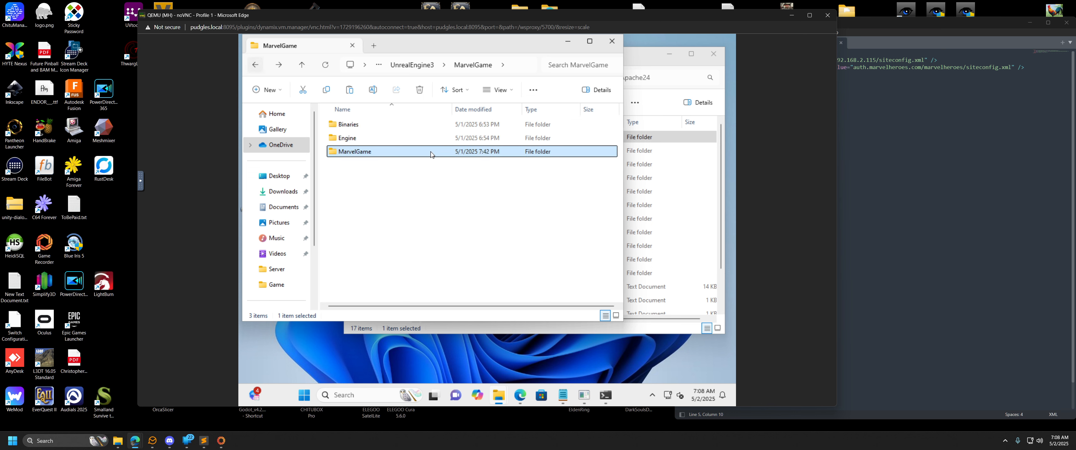
double_click(350, 124)
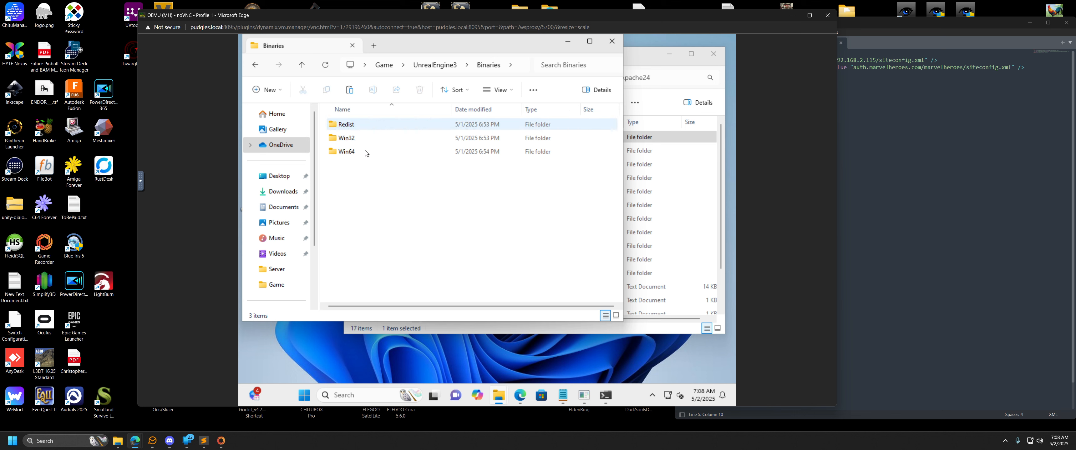
double_click(365, 152)
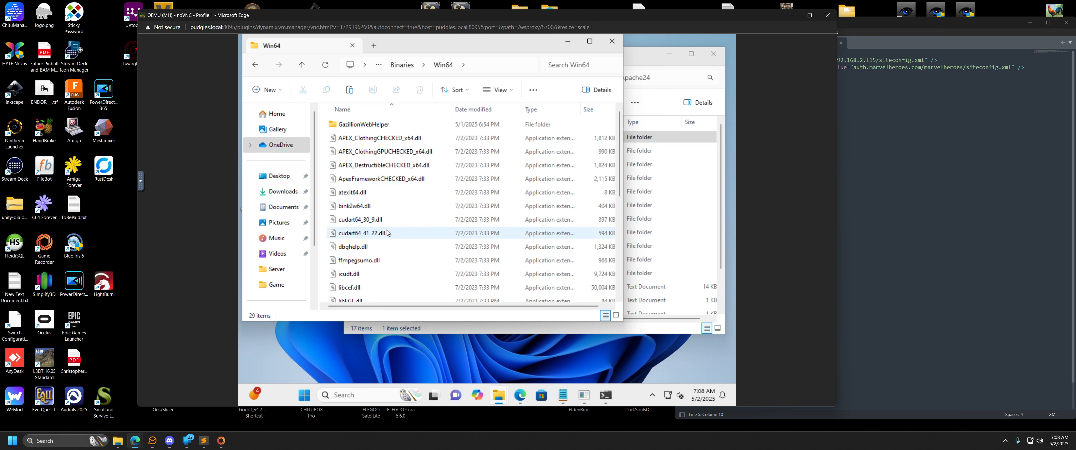
scroll(388, 233, "down", 5)
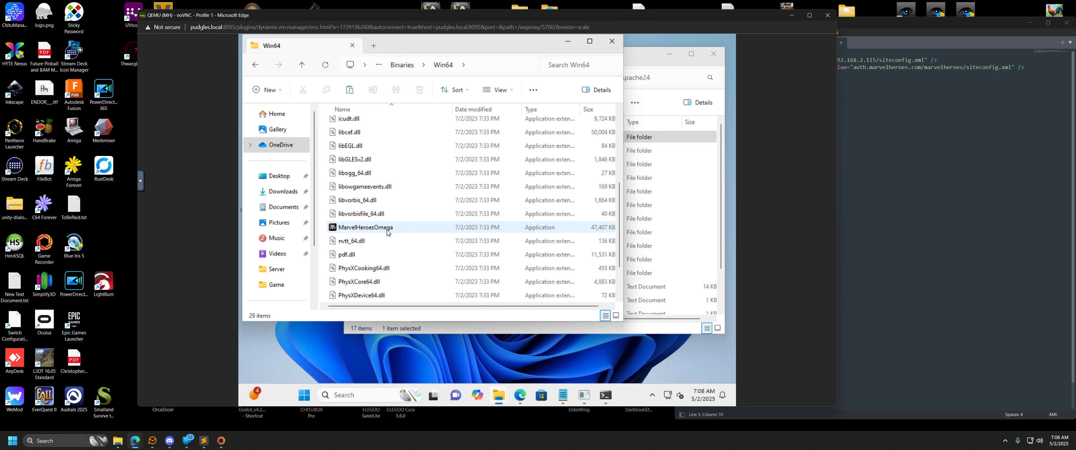
left_click(254, 65)
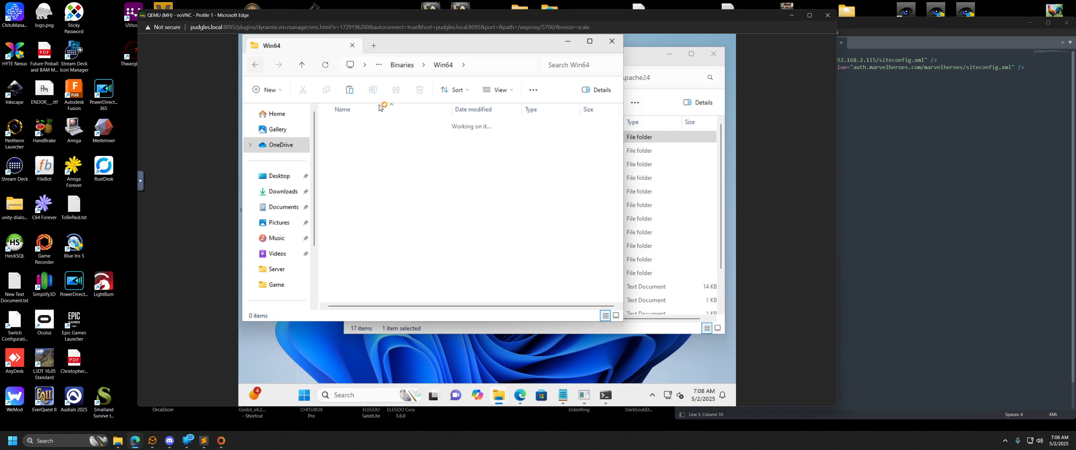
left_click(254, 67)
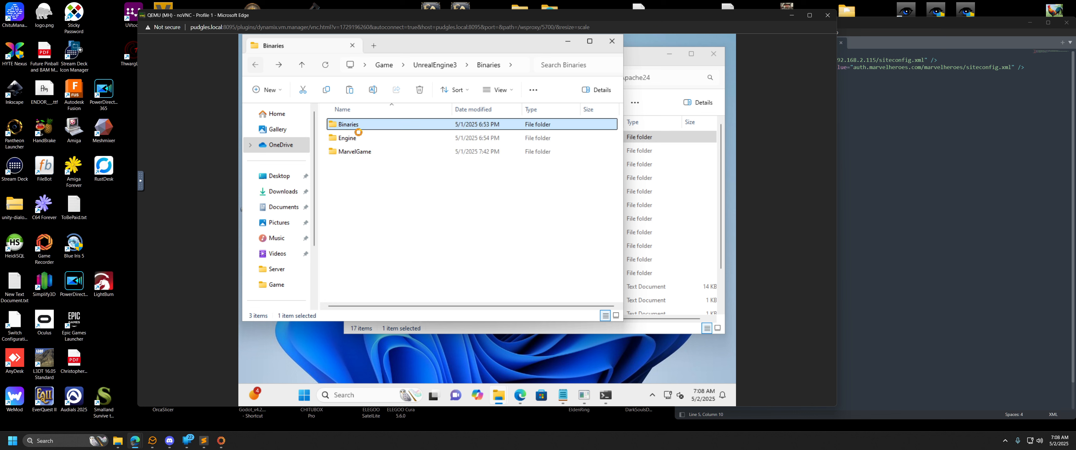
Look through the game's UnrealEngine3\Engine\Config folder, and return to the Engine folder.
left_click(359, 144)
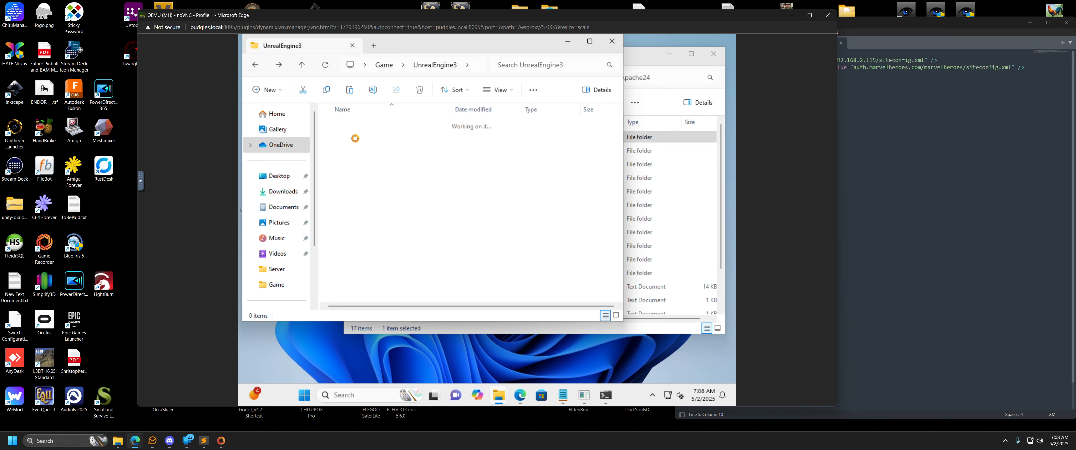
double_click(355, 128)
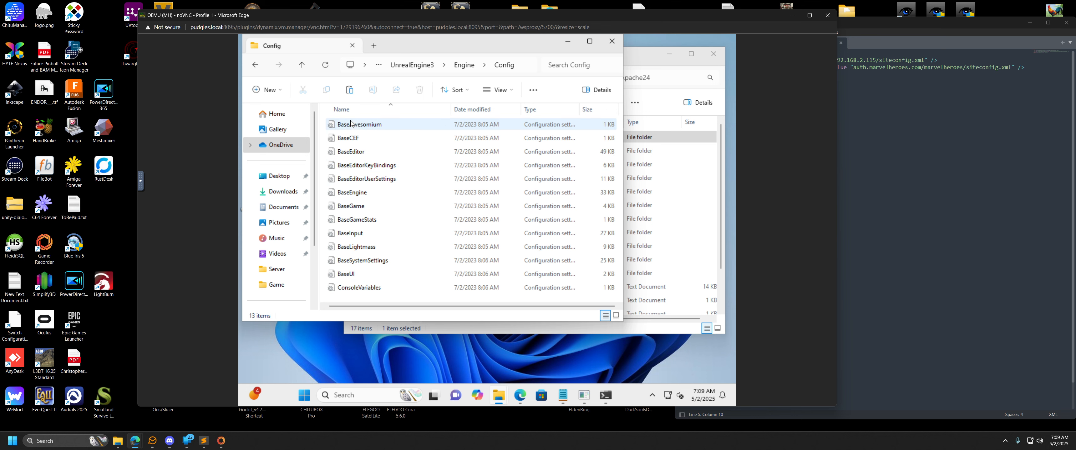
left_click(256, 65)
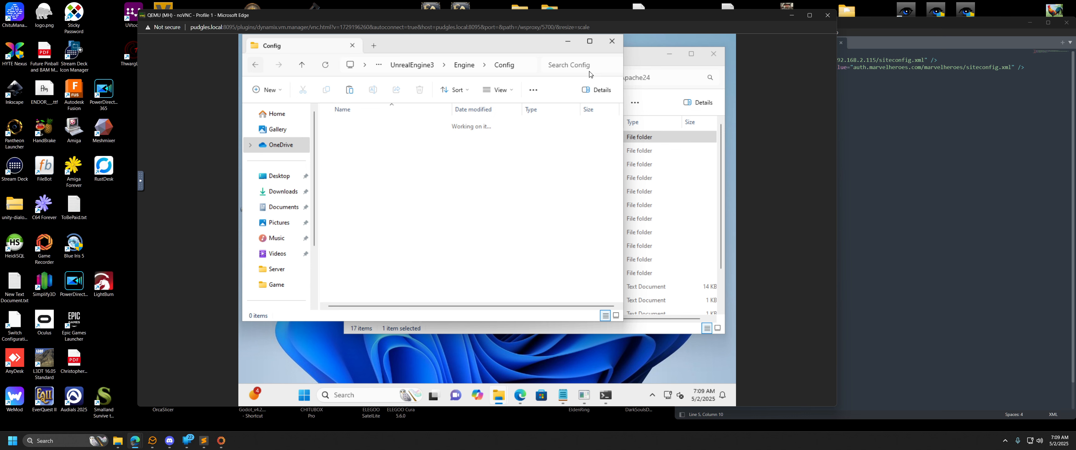
Look through the Apache24 conf folder and its original subfolder, and return to the Apache24 folder.
left_click(645, 58)
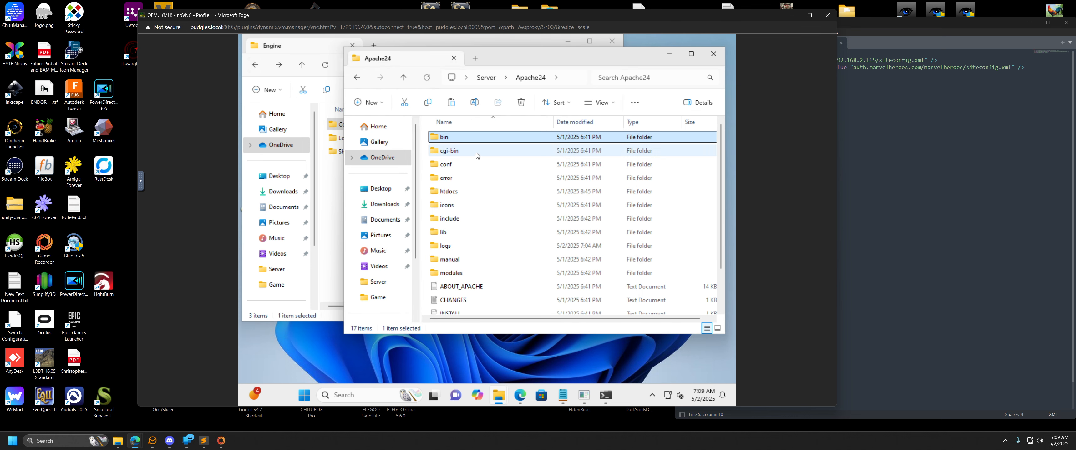
left_click(454, 168)
double_click(455, 168)
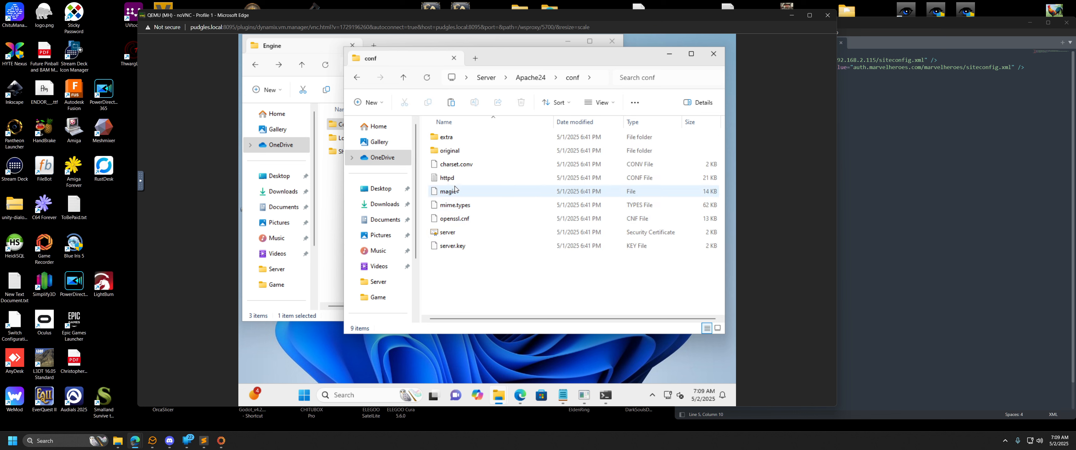
double_click(454, 153)
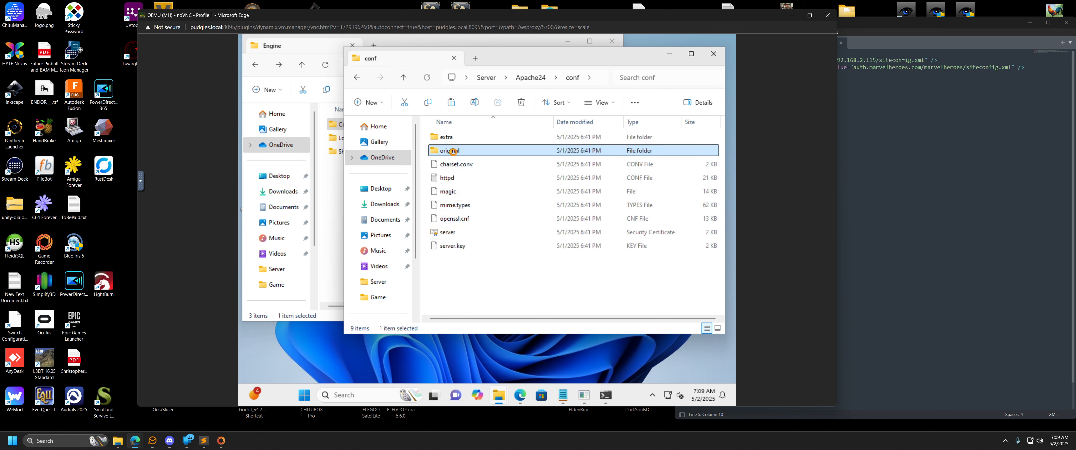
left_click(358, 78)
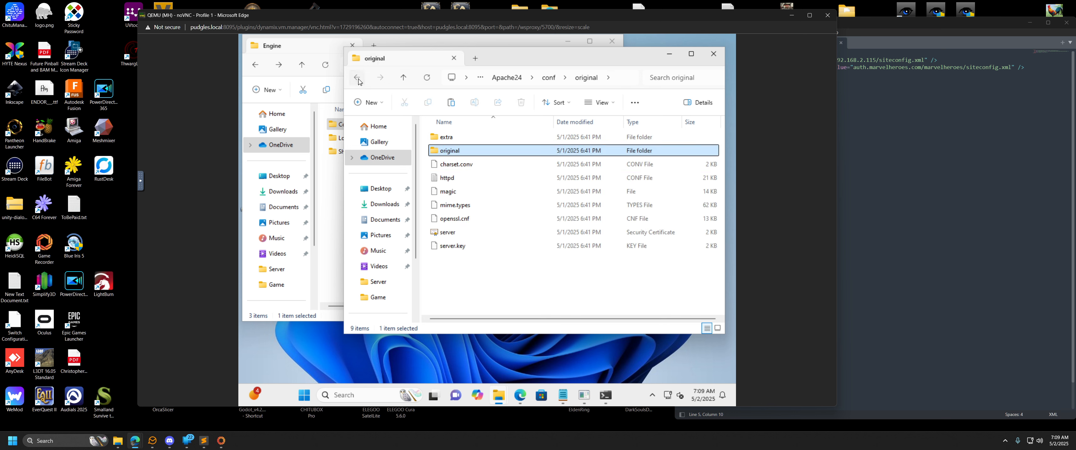
left_click(359, 79)
left_click(358, 79)
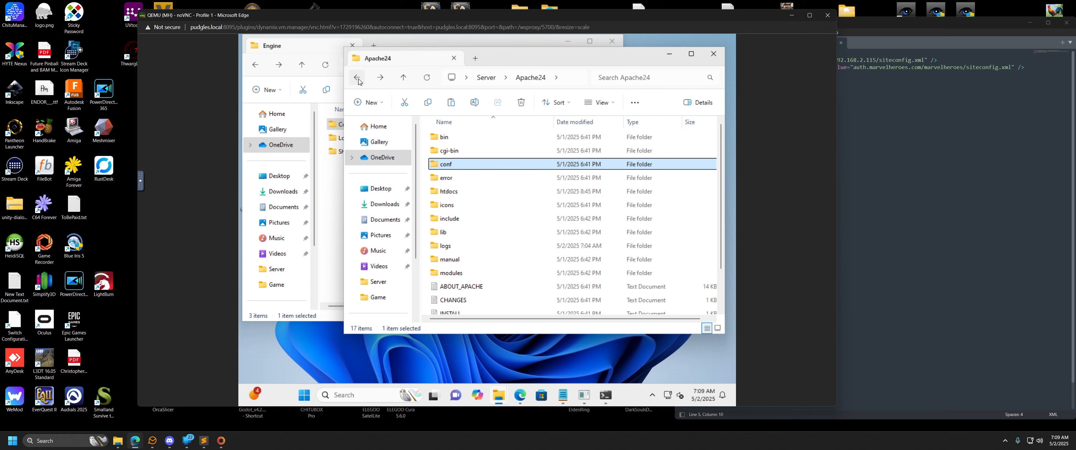
left_click(358, 79)
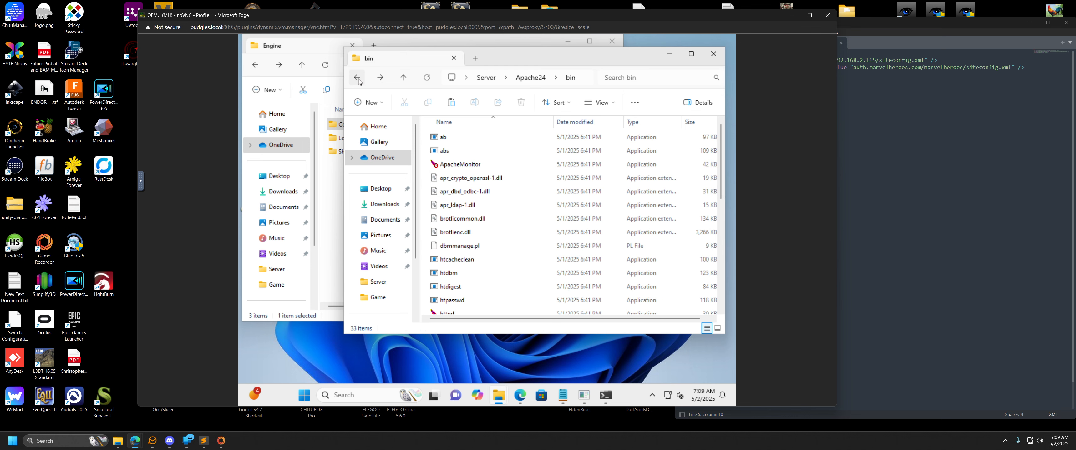
left_click(358, 80)
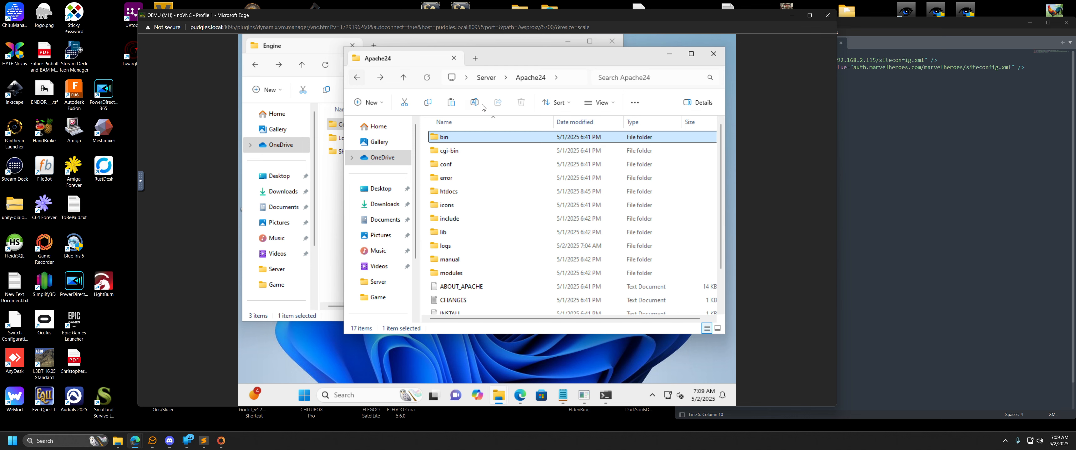
Browse from the Server folder into MHServerEmu\Data\Game to look through its files, and return to the Server folder.
left_click(484, 77)
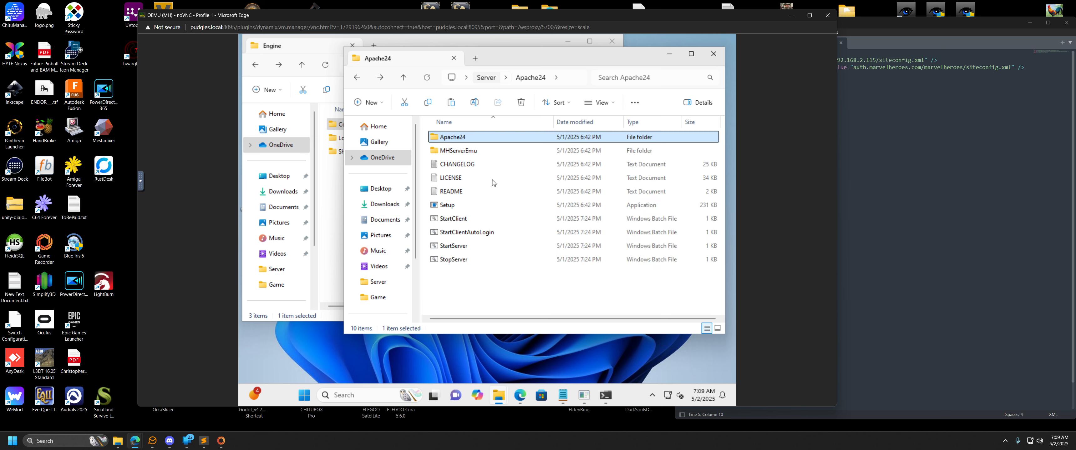
double_click(506, 149)
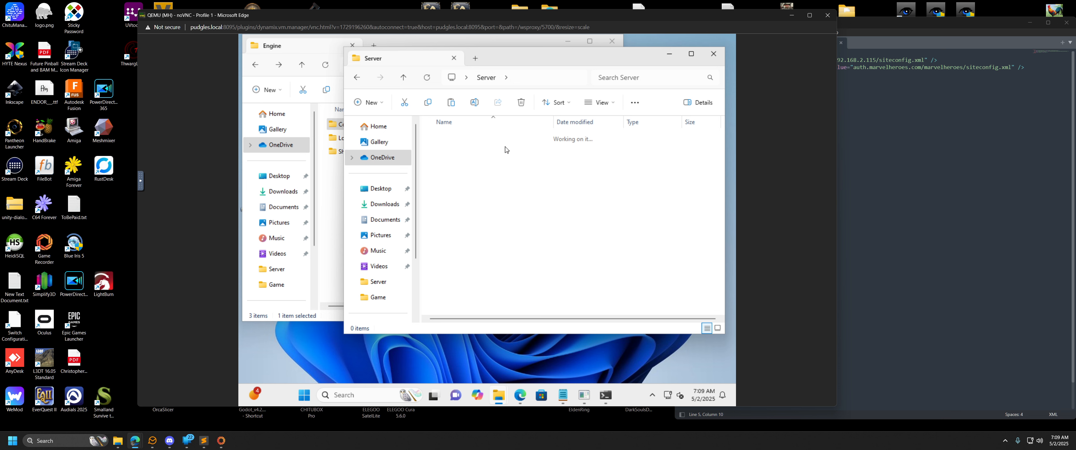
double_click(450, 141)
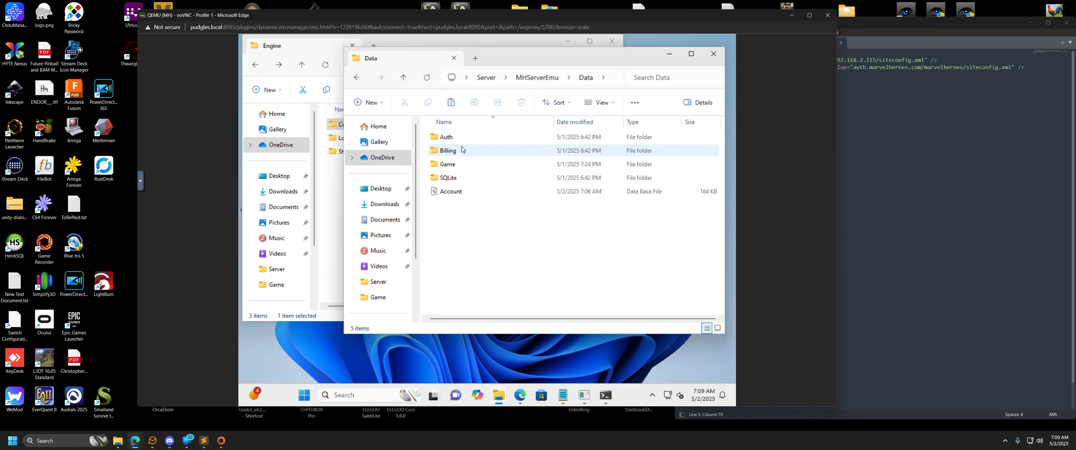
left_click(452, 169)
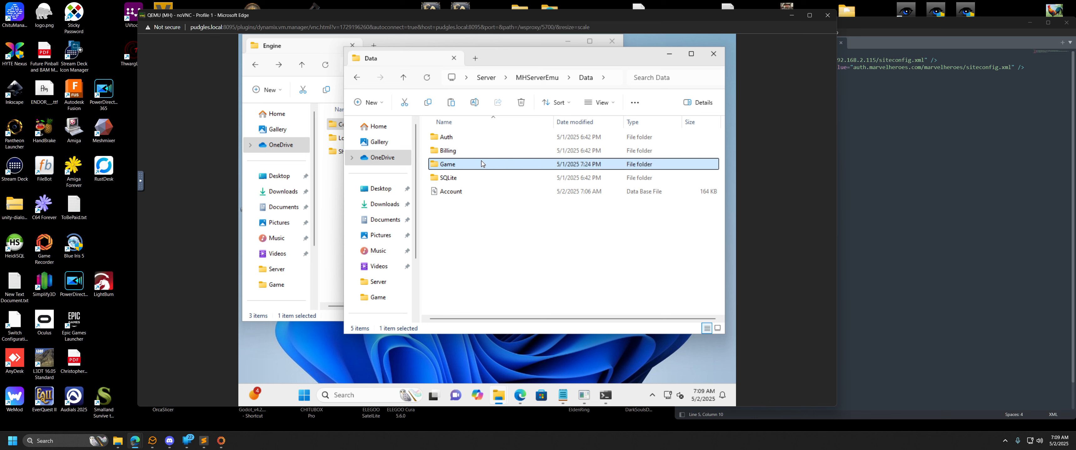
double_click(451, 169)
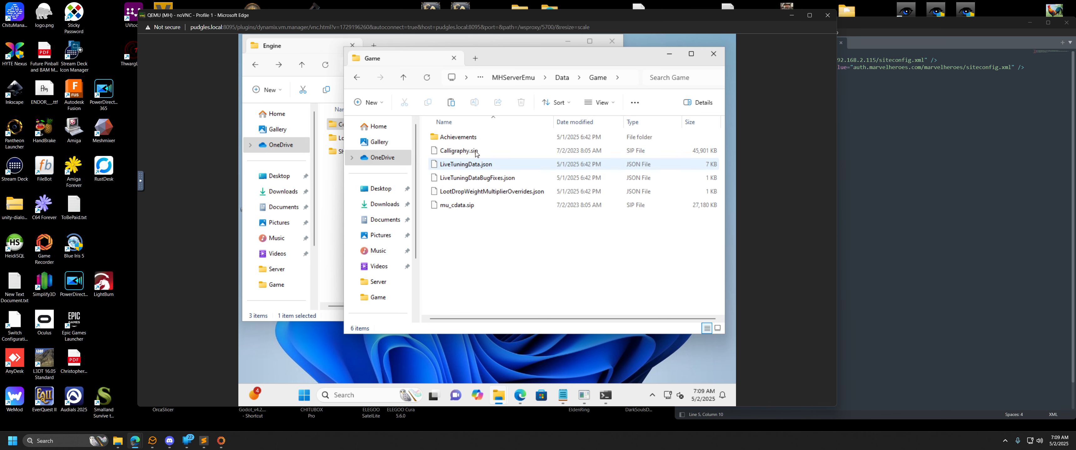
left_click(515, 77)
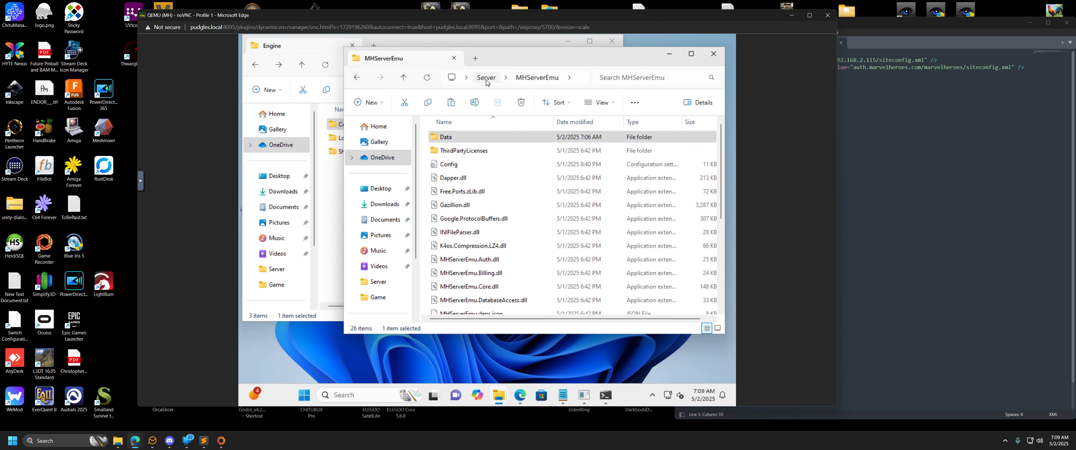
left_click(486, 80)
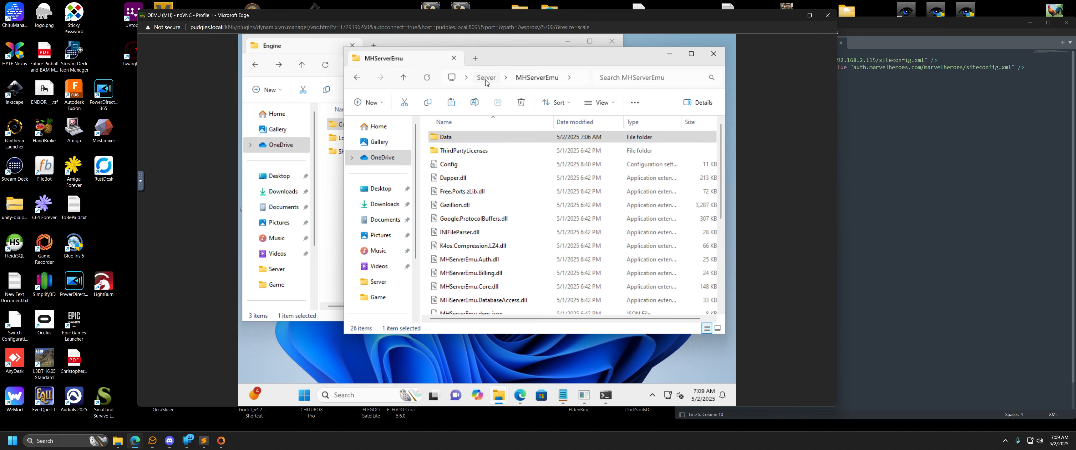
Search the Server folder for httpd, and open the httpd-ssl file stored under Apache24\conf\original.
left_click(635, 77)
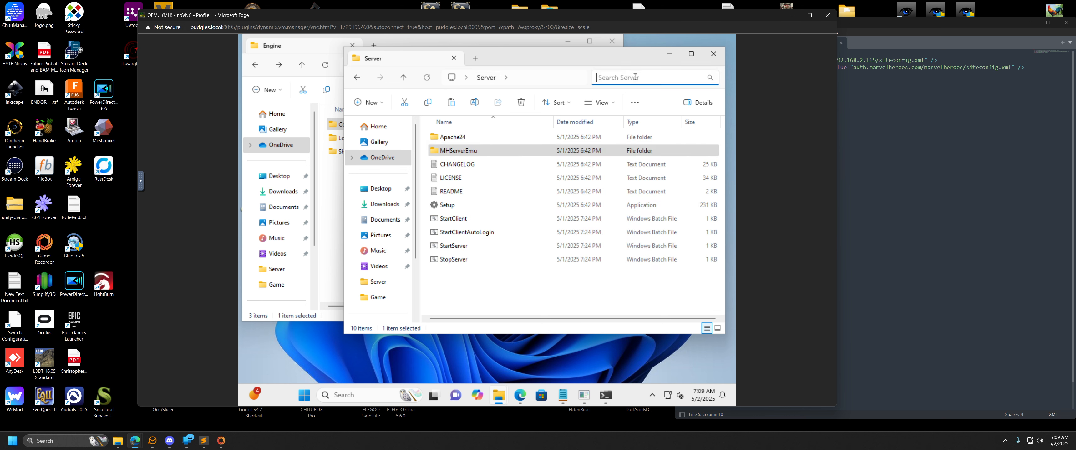
type("httpd")
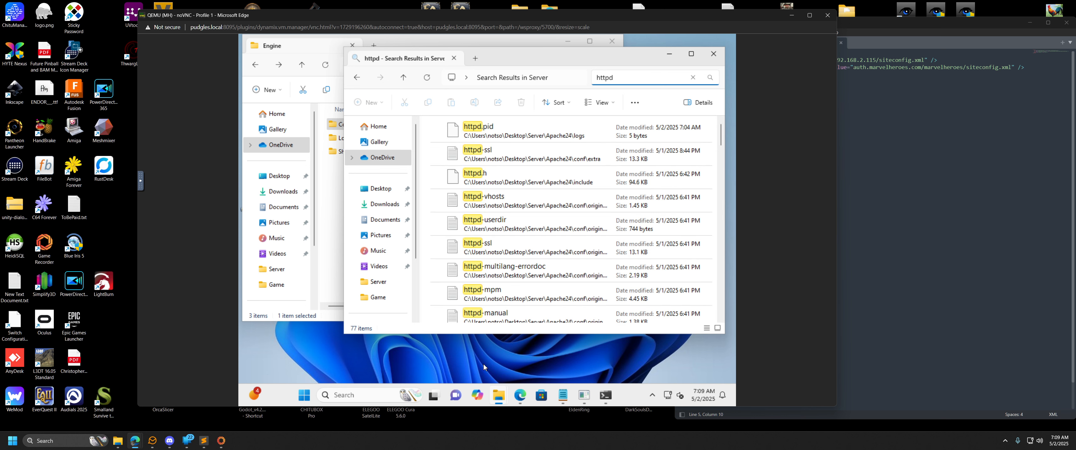
left_click(534, 251)
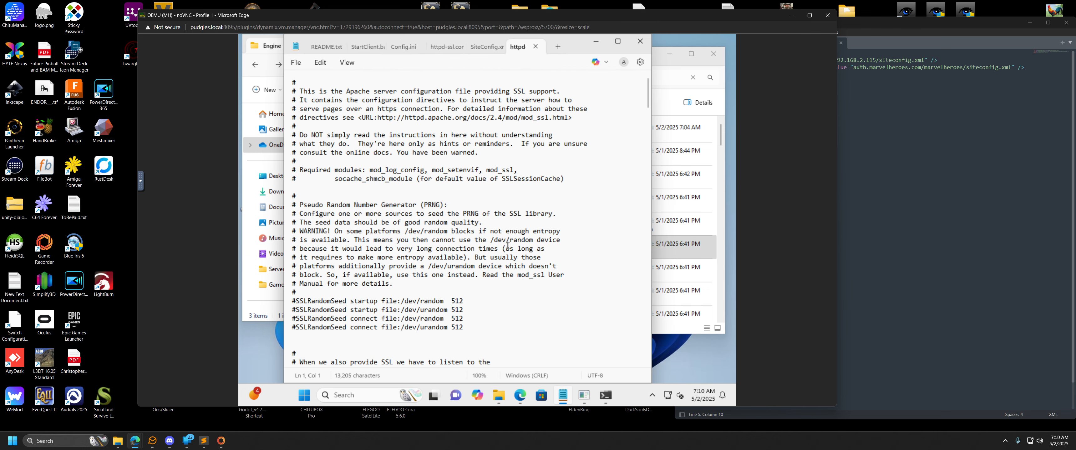
Look through the original httpd-ssl file from beginning to end, and close it.
scroll(503, 239, "down", 6)
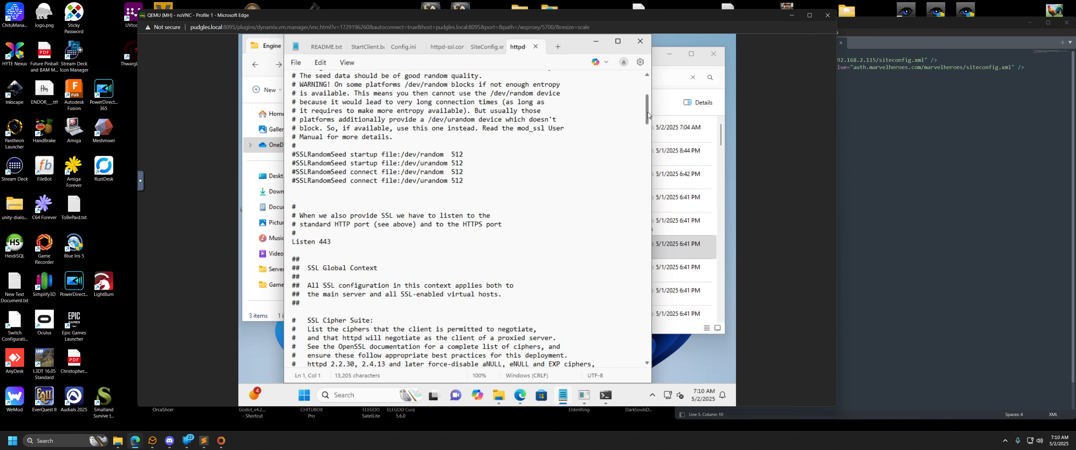
left_click_drag(647, 118, 650, 373)
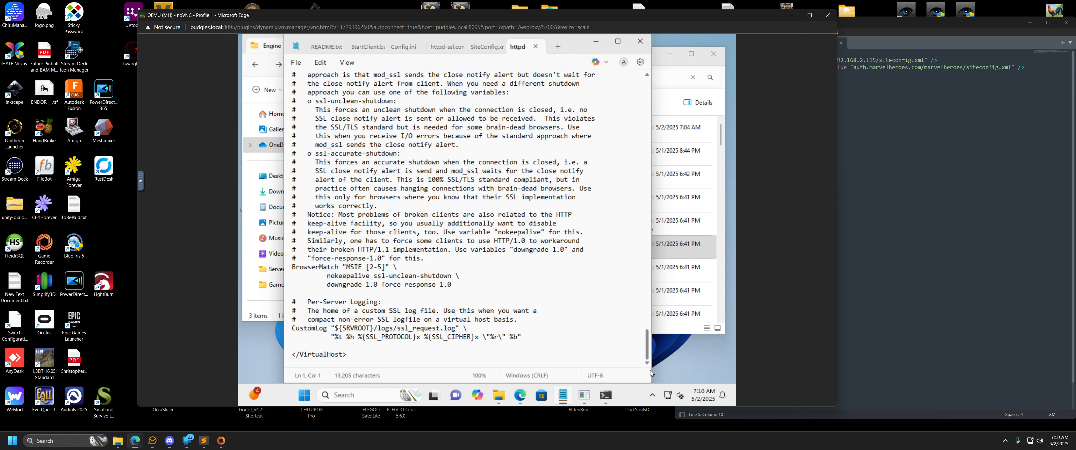
left_click_drag(650, 370, 646, 54)
key("ctrl+w")
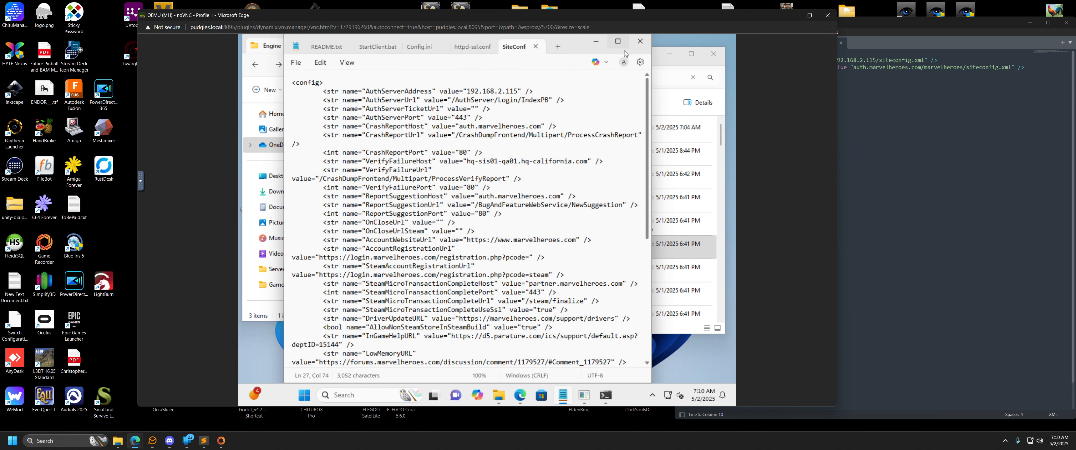
left_click(596, 42)
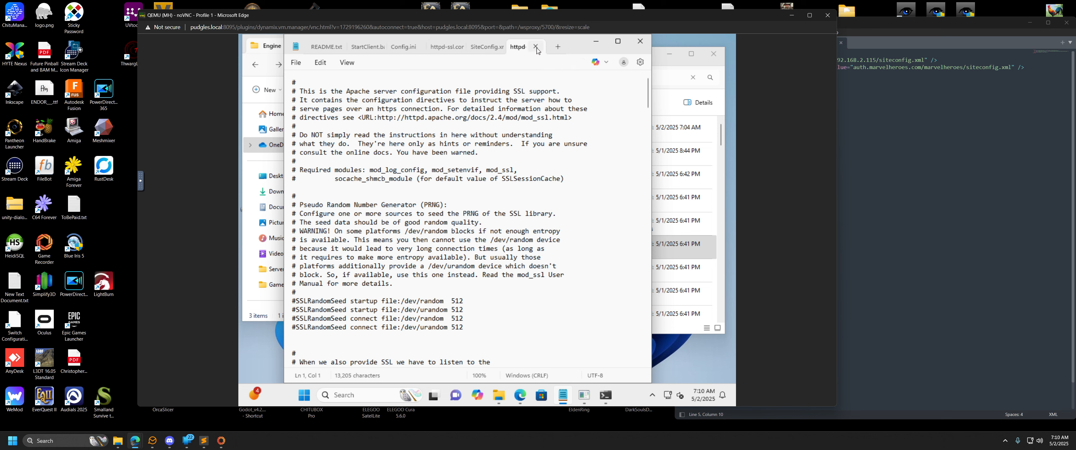
left_click(475, 50)
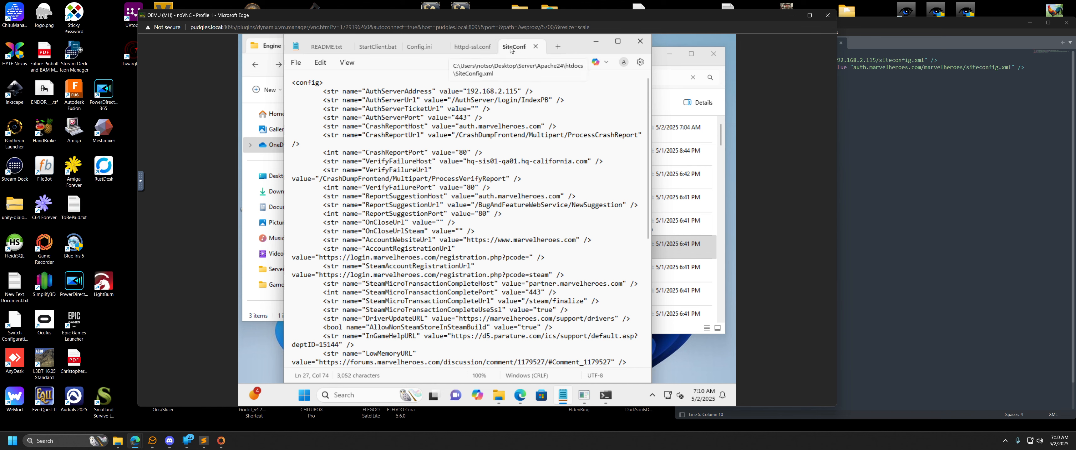
Find the MHServerEmu Rewrite section in the edited httpd-ssl.conf, and highlight its commented-out RewriteEngine and RewriteRule lines.
left_click(468, 48)
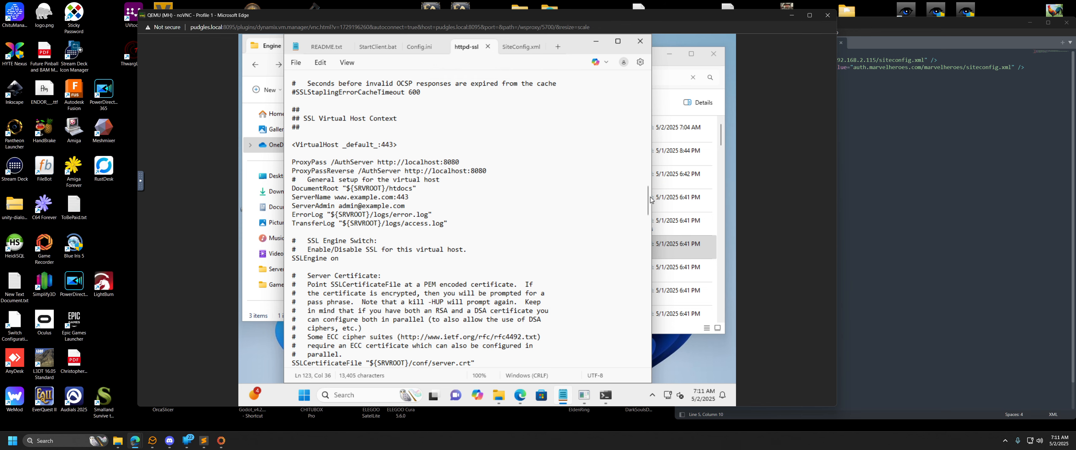
left_click_drag(650, 200, 654, 358)
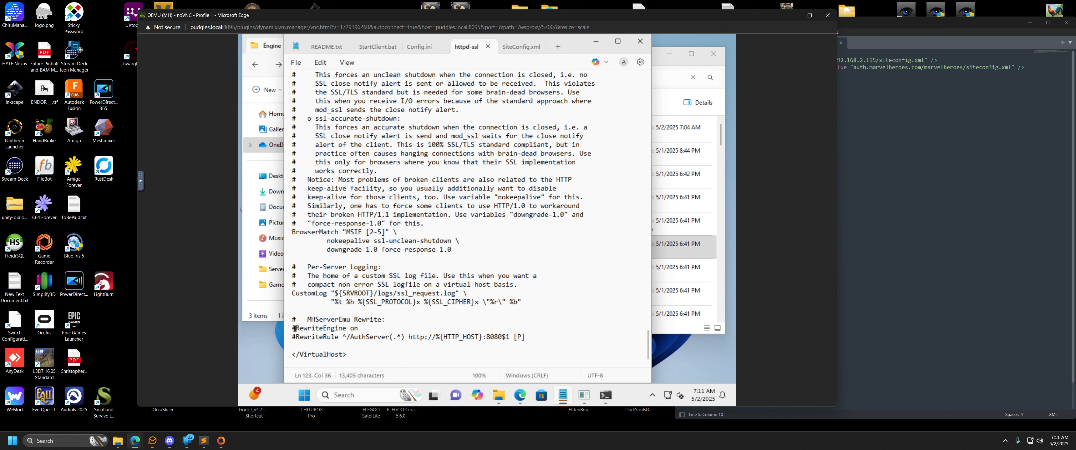
left_click_drag(294, 329, 361, 344)
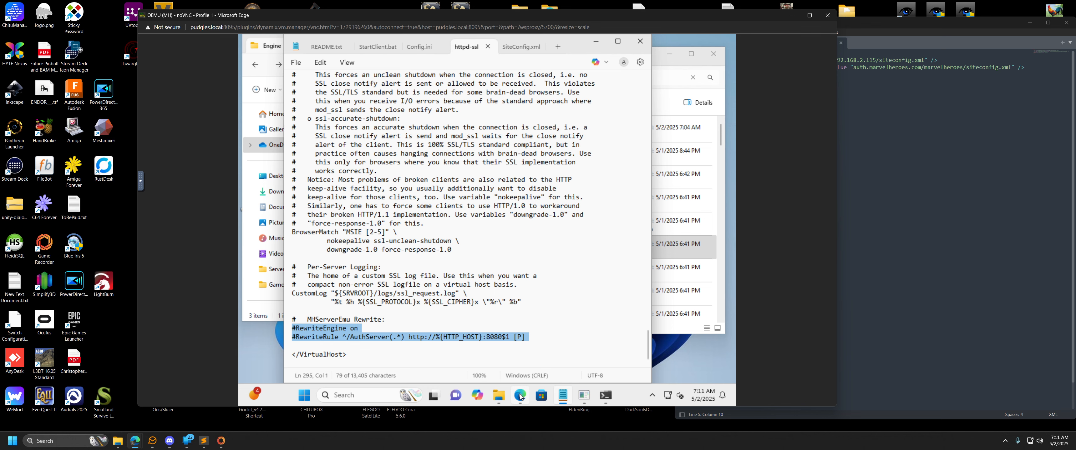
mouse_move(520, 396)
mouse_move(531, 354)
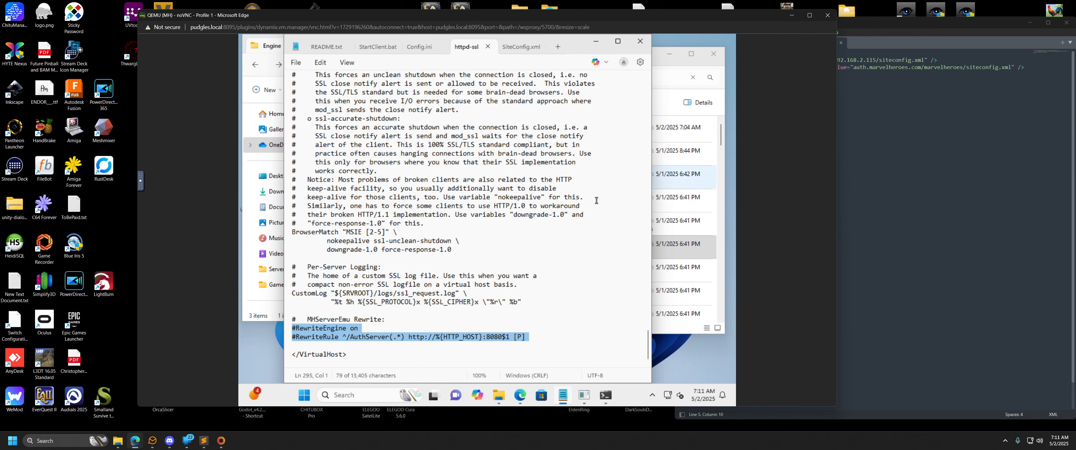
Find the VirtualHost _default_:443 section in httpd-ssl.conf, and highlight its ProxyPass and ProxyPassReverse lines.
left_click_drag(650, 343, 647, 206)
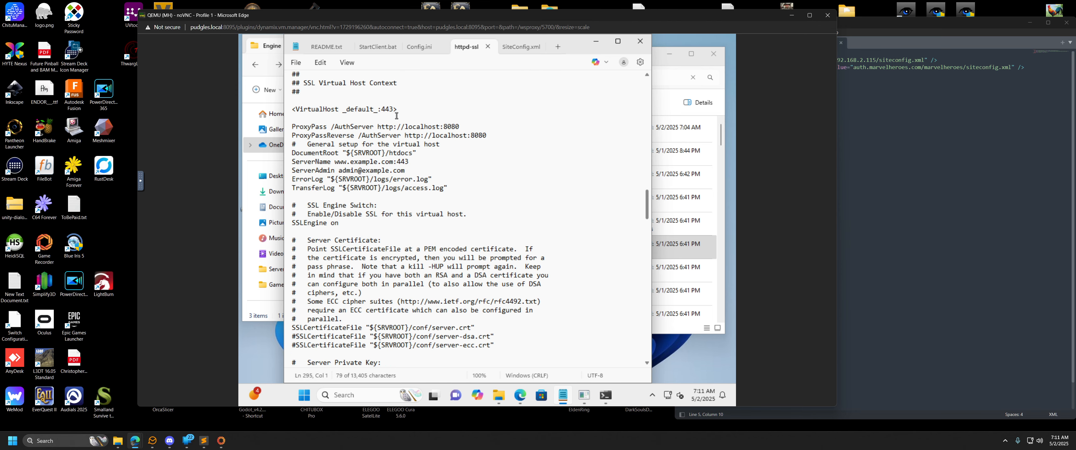
left_click_drag(398, 110, 288, 109)
left_click(289, 118)
left_click(289, 126)
left_click(294, 126)
left_click(291, 129)
left_click_drag(293, 128, 321, 132)
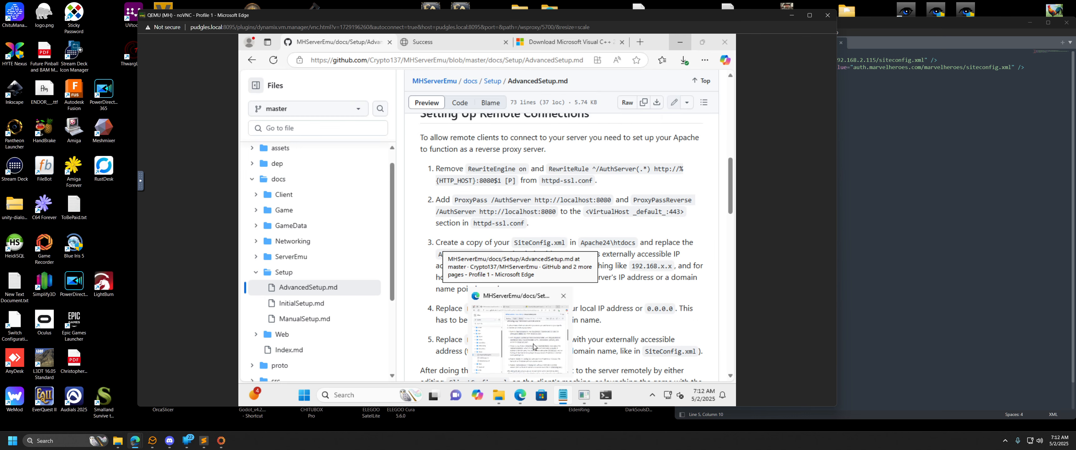
Check the remote connection instructions in AdvancedSetup.md, and highlight the AuthServerAddress value in SiteConfig.xml.
left_click(533, 347)
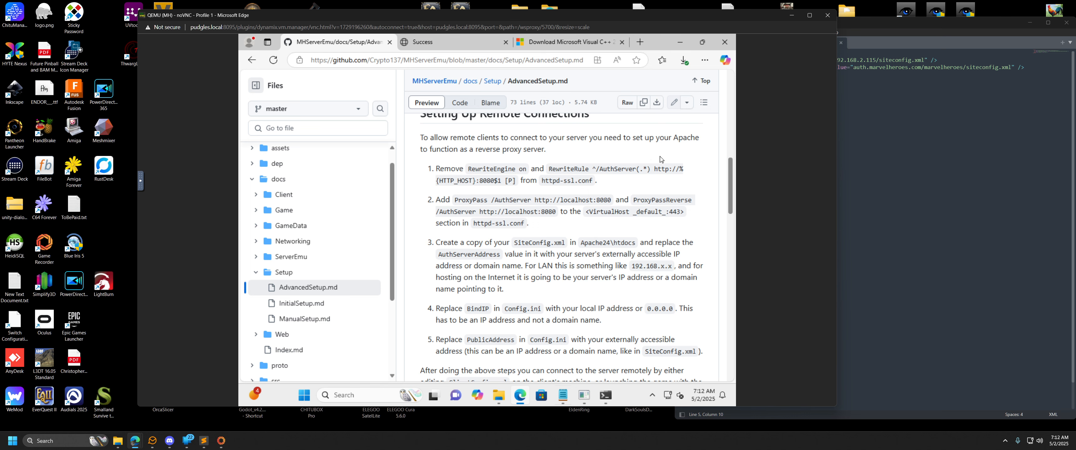
left_click(563, 396)
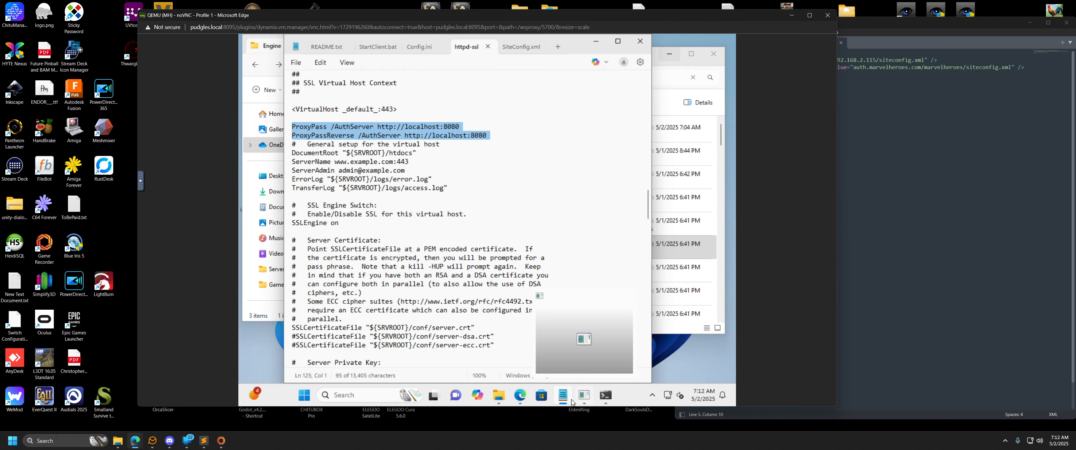
left_click(522, 51)
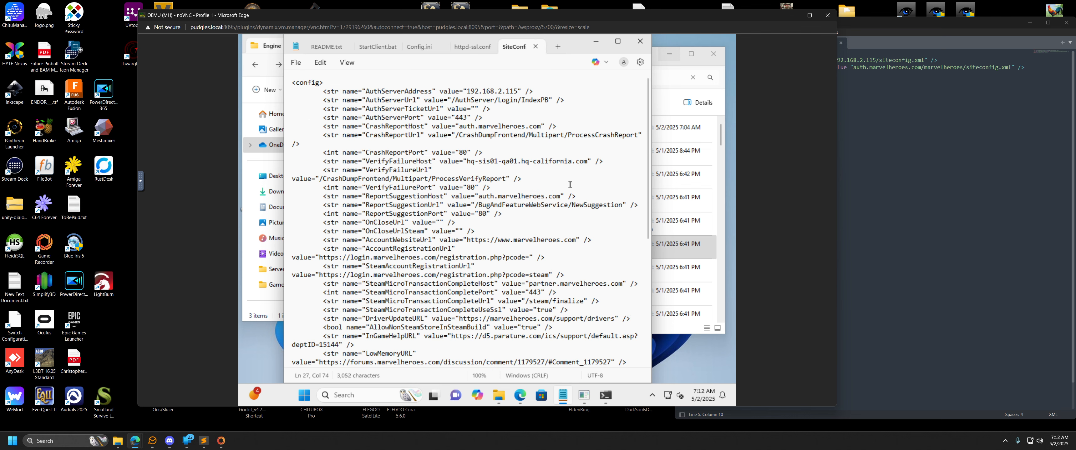
left_click_drag(466, 91, 520, 91)
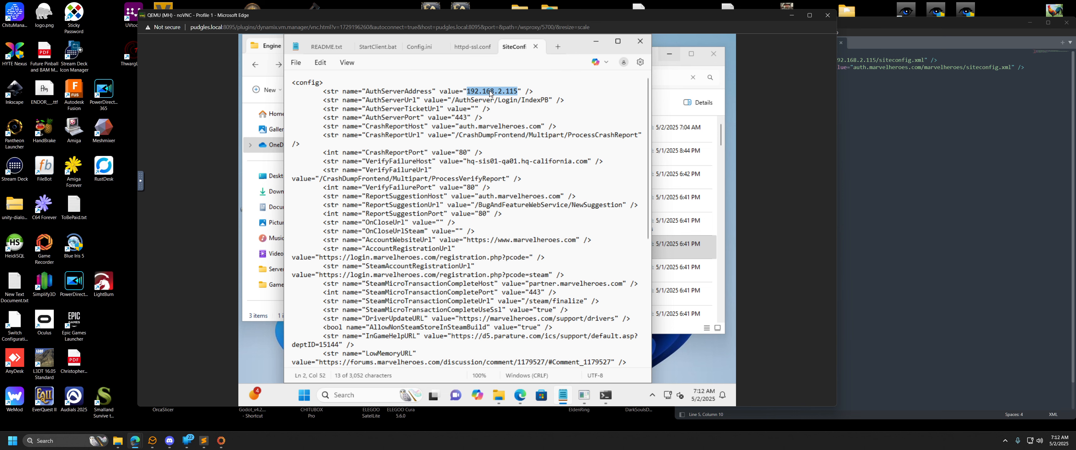
Reread the SiteConfig.xml instruction in AdvancedSetup.md, and highlight its LAN address example and the server's IP address wording.
left_click(523, 395)
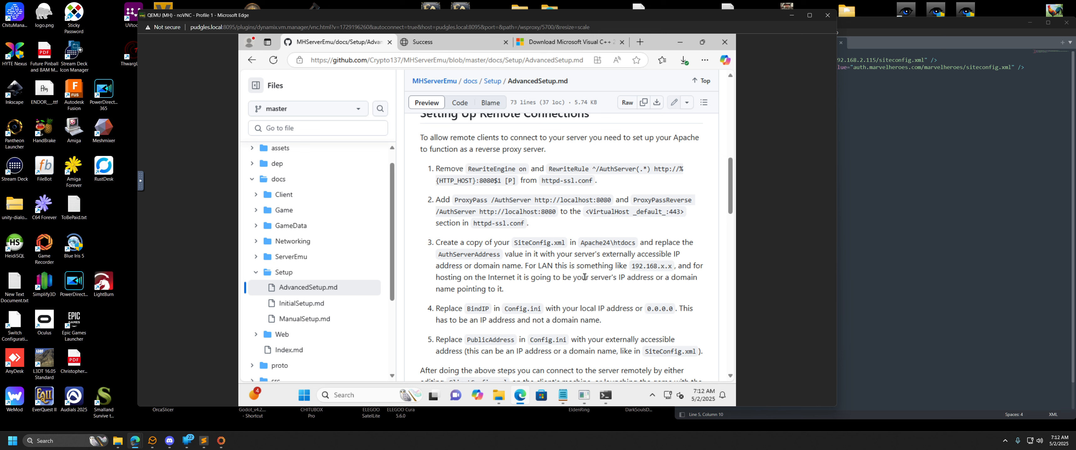
left_click_drag(631, 266, 678, 264)
left_click(557, 278)
left_click_drag(594, 278, 658, 279)
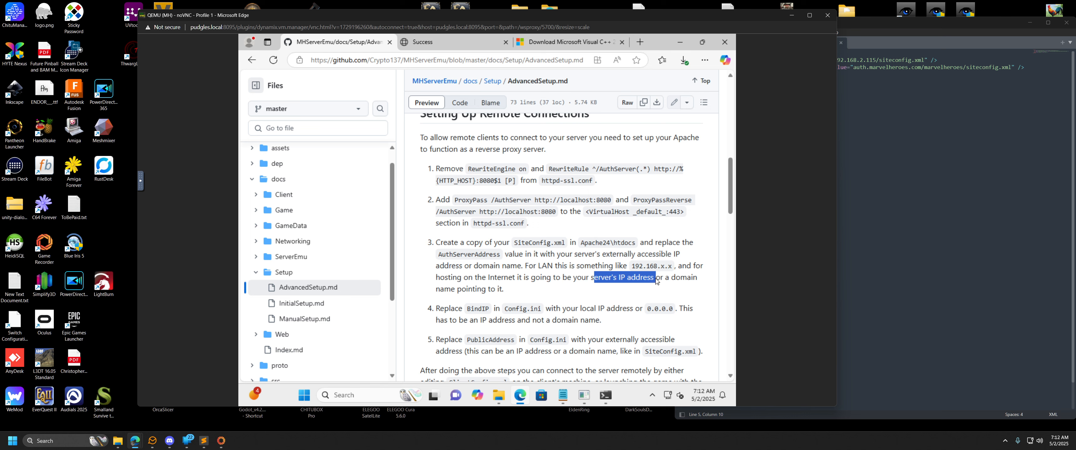
left_click(499, 291)
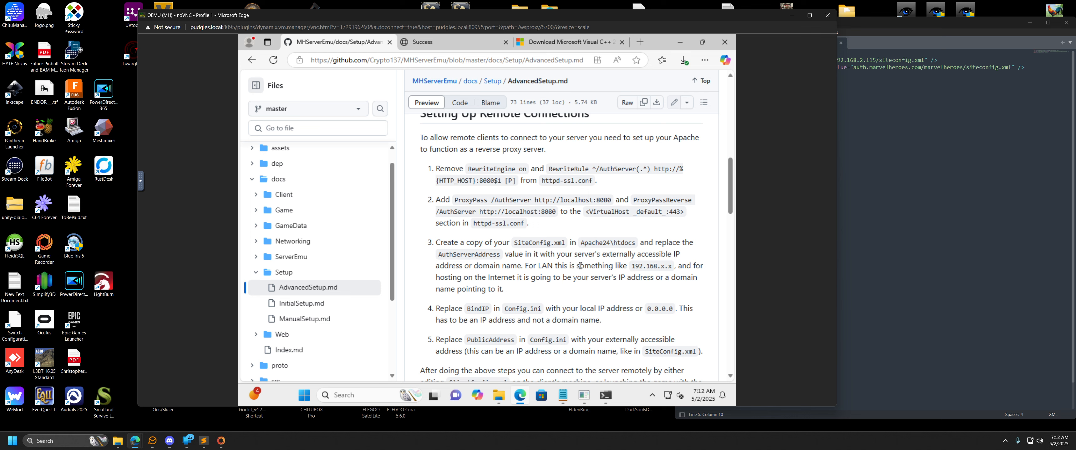
Read the BindIP and PublicAddress instructions in AdvancedSetup.md, and highlight the PublicAddress value in Config.ini.
scroll(585, 263, "down", 1)
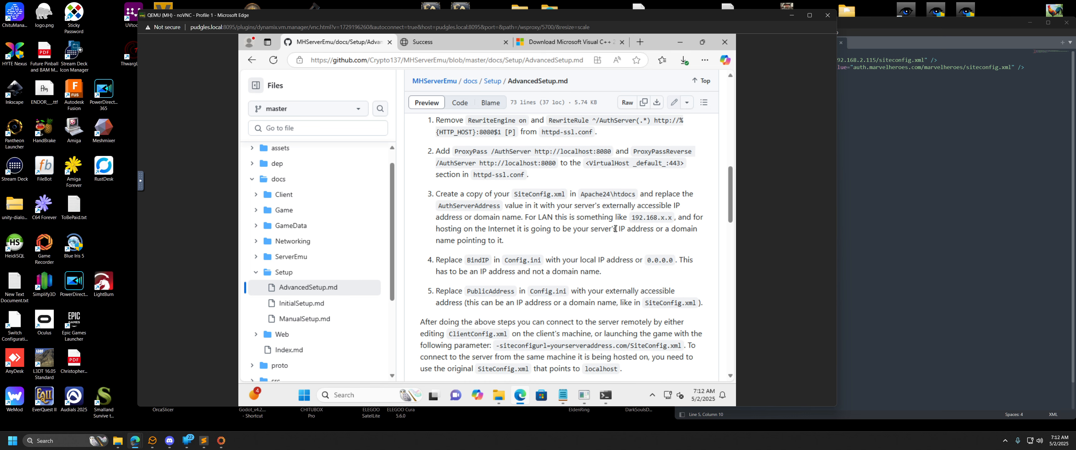
scroll(606, 217, "down", 1)
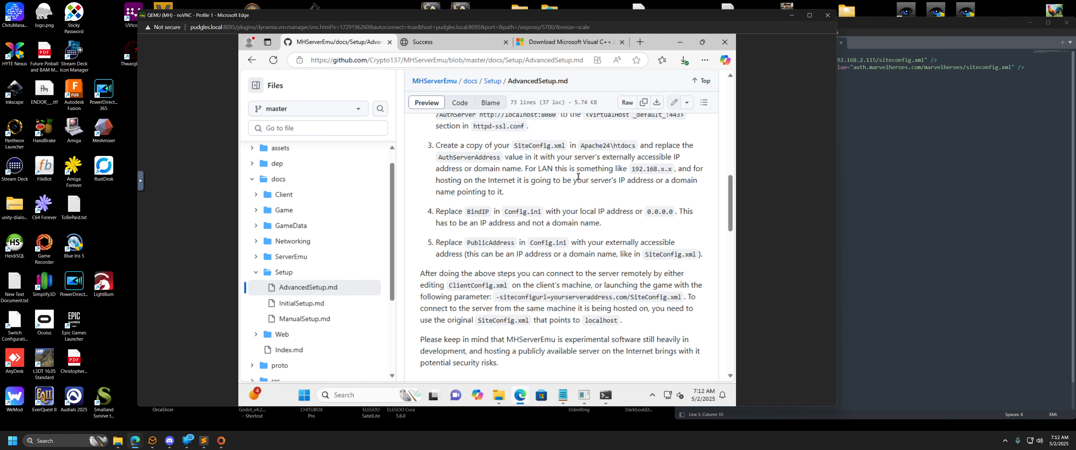
left_click_drag(560, 213, 563, 214)
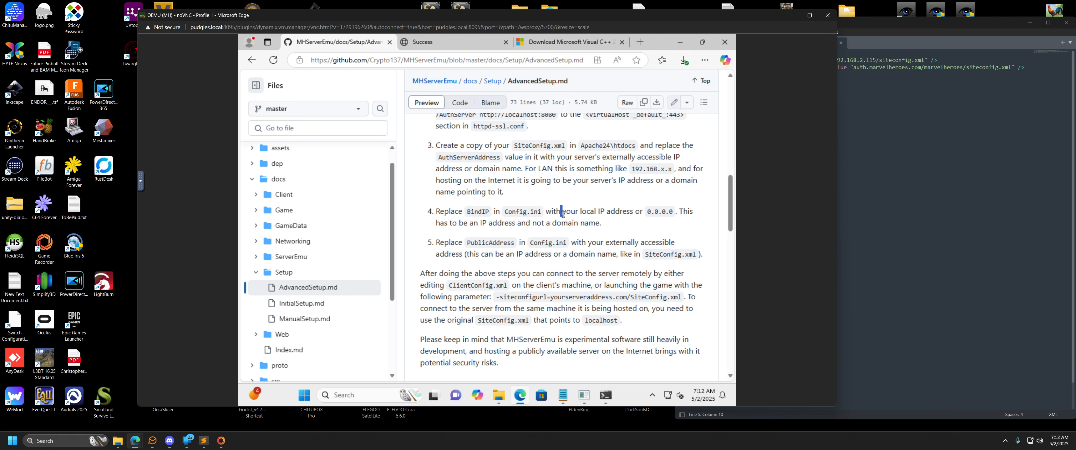
left_click(585, 214)
left_click(564, 395)
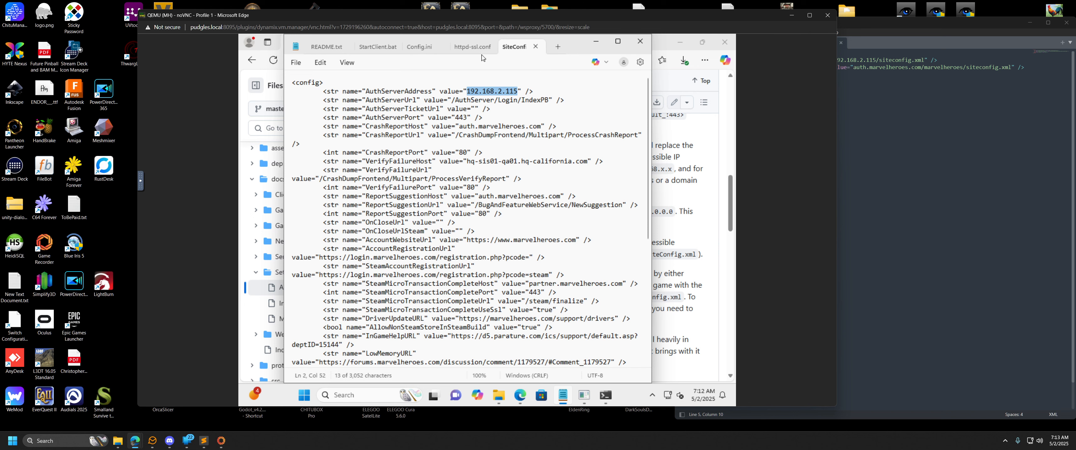
left_click(423, 50)
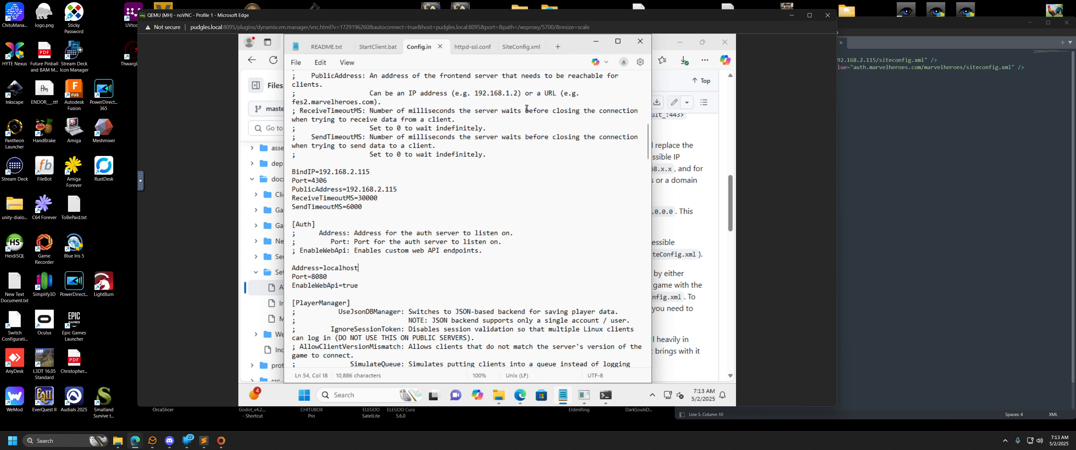
left_click_drag(319, 172, 398, 190)
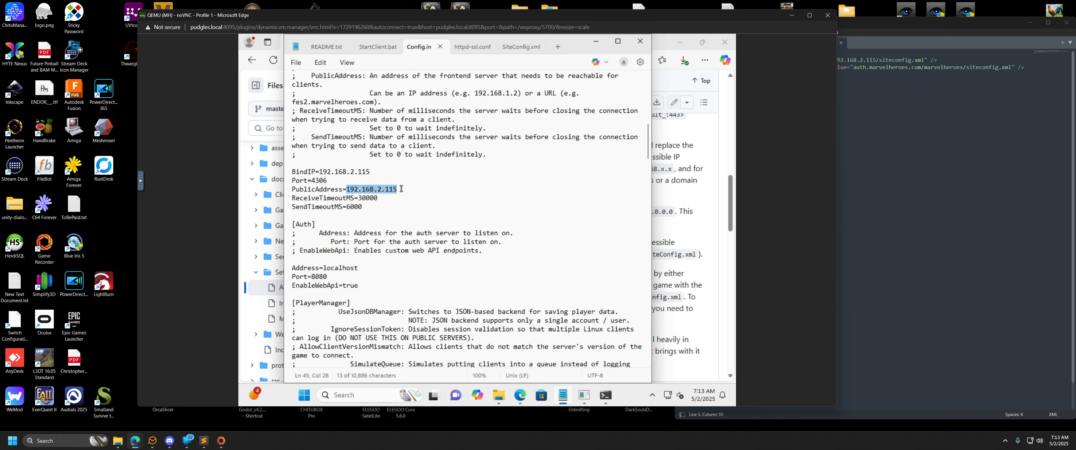
left_click(520, 396)
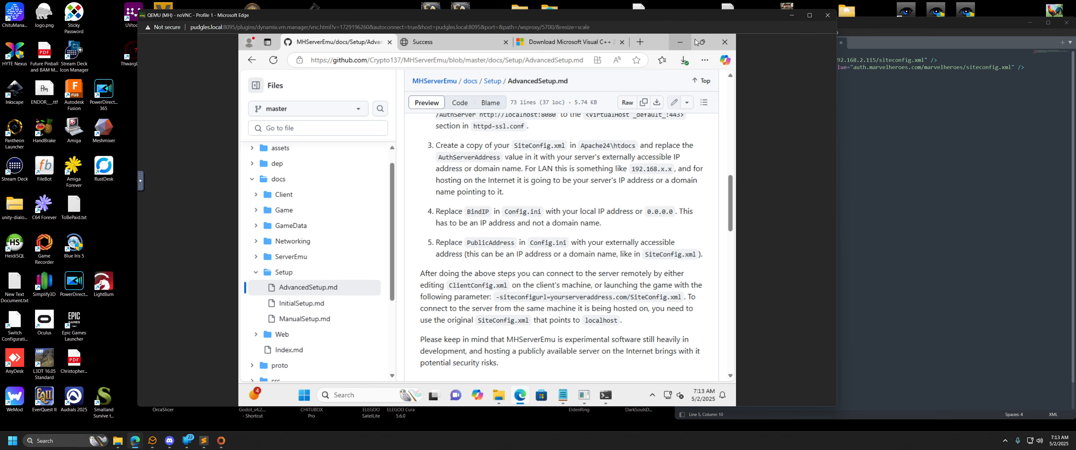
Leave the virtual machine for the host's Edge browser, and open the MHServerEmu developer's Bifrost repository on GitHub.
left_click(788, 19)
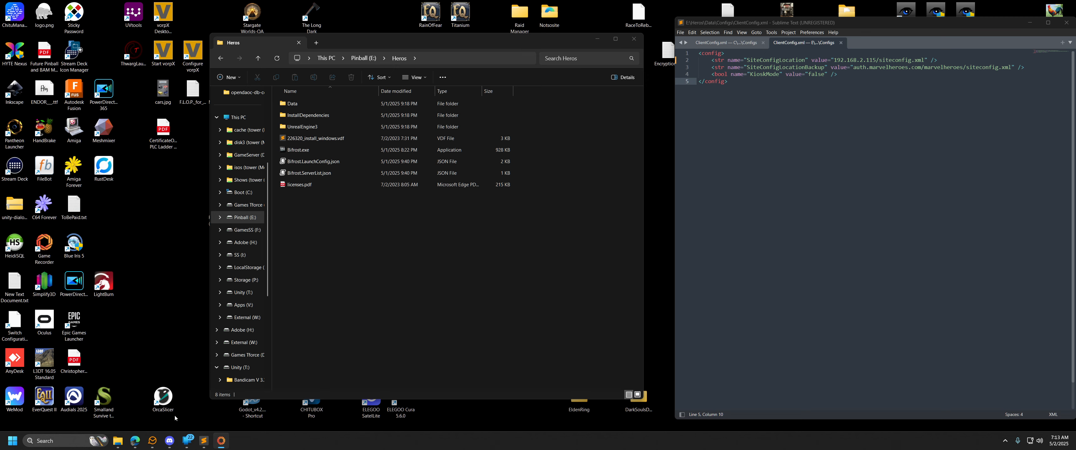
left_click(143, 385)
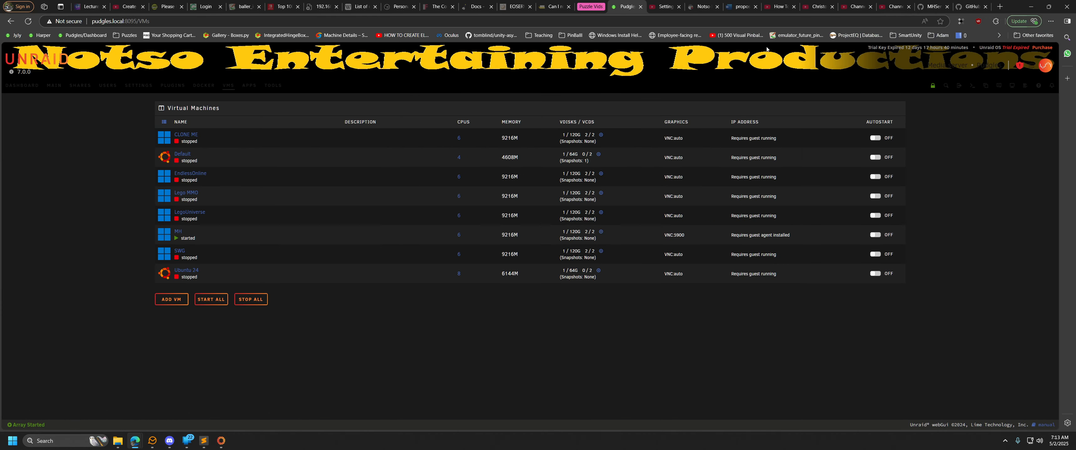
left_click(924, 7)
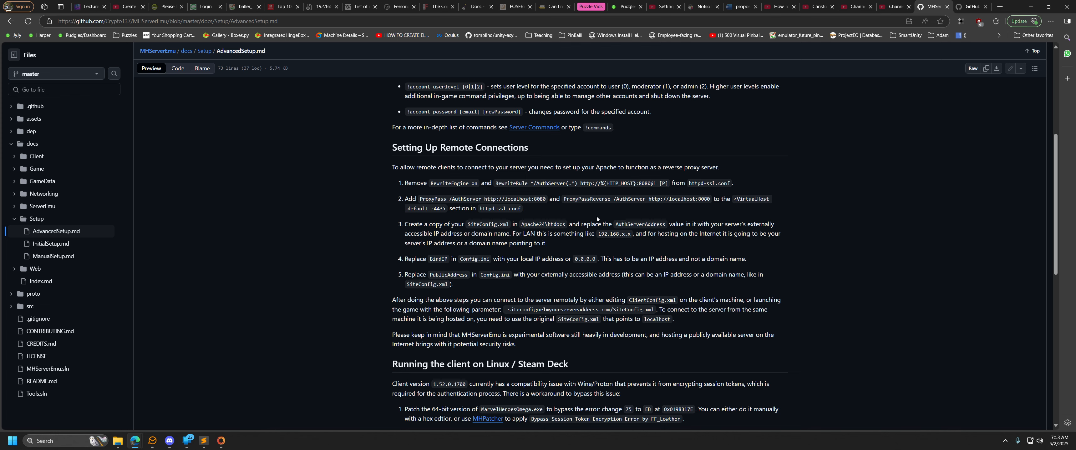
scroll(518, 286, "up", 5)
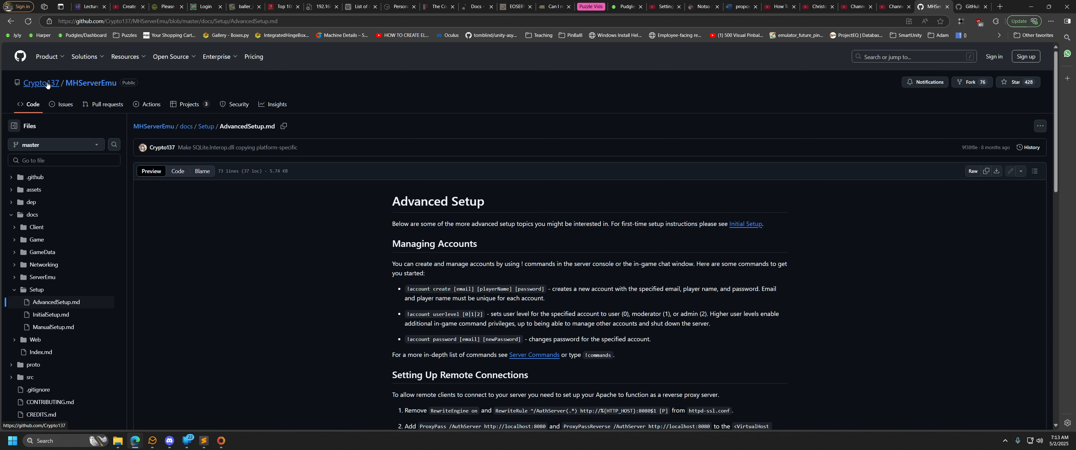
left_click(37, 86)
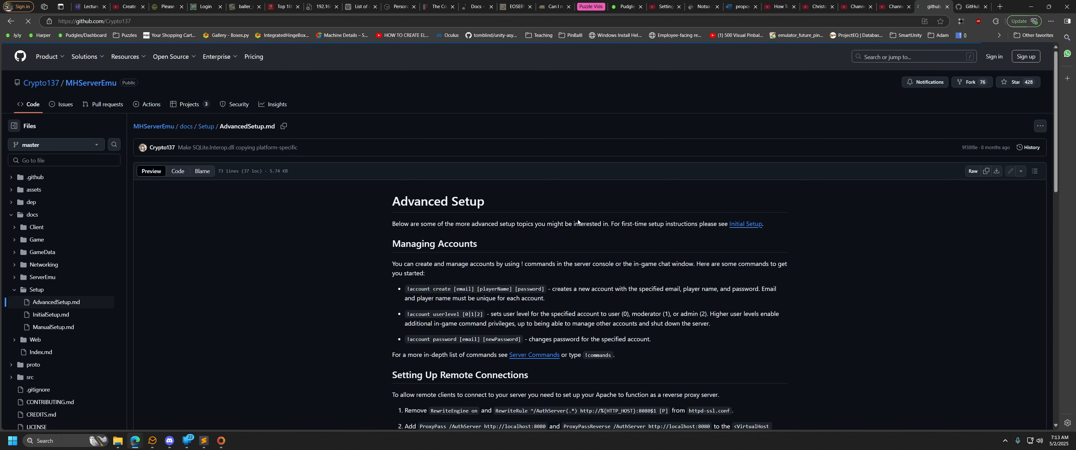
left_click(617, 131)
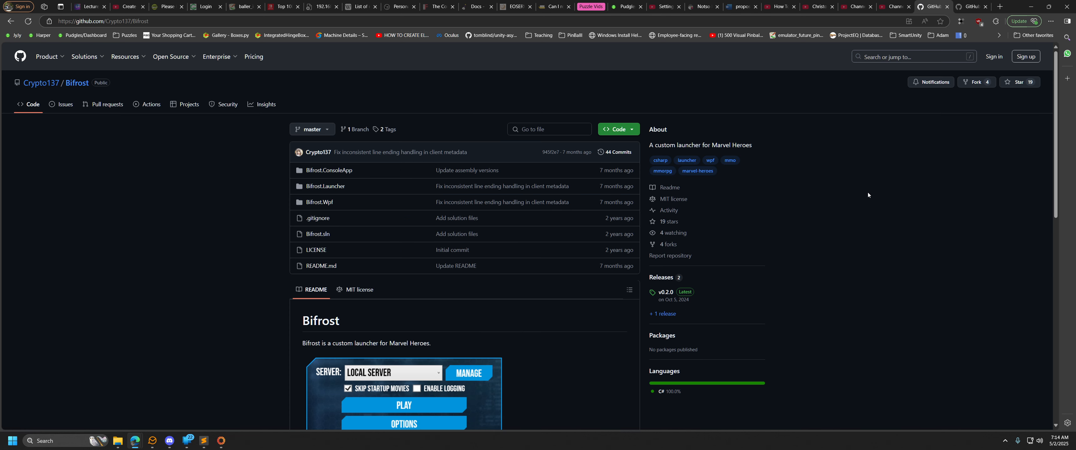
Look over the Bifrost launcher's repository page and README image, and minimize the browser.
scroll(289, 289, "down", 3)
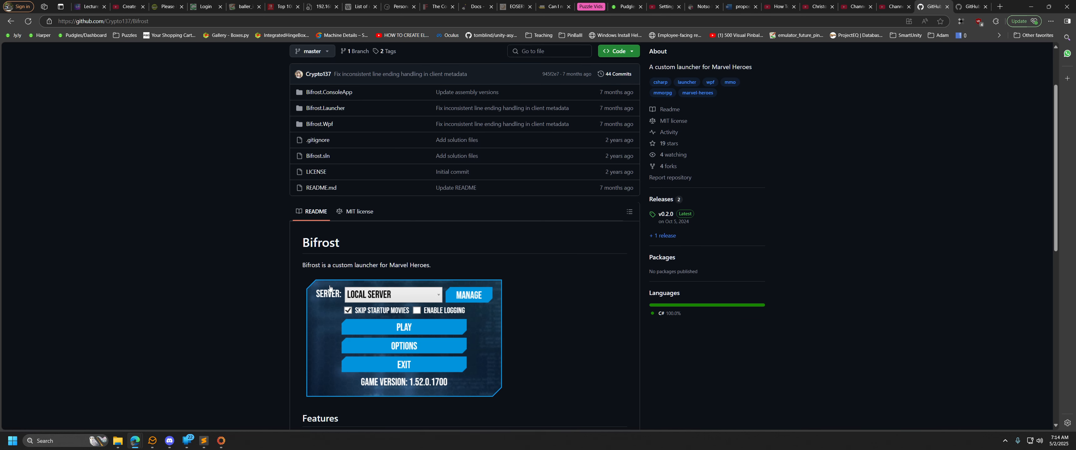
scroll(301, 301, "up", 3)
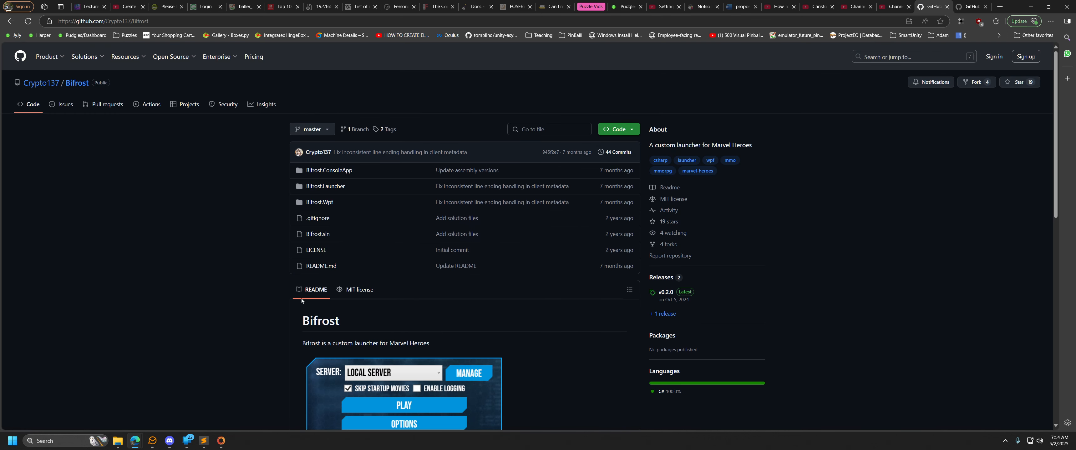
left_click(1032, 7)
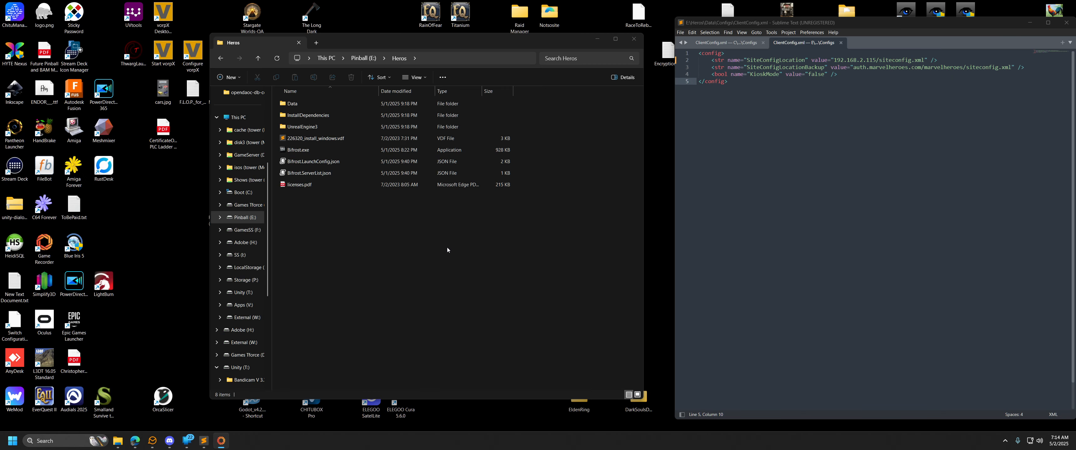
Locate Bifrost.exe in the Heros game folder on drive E, and select it.
left_click(317, 150)
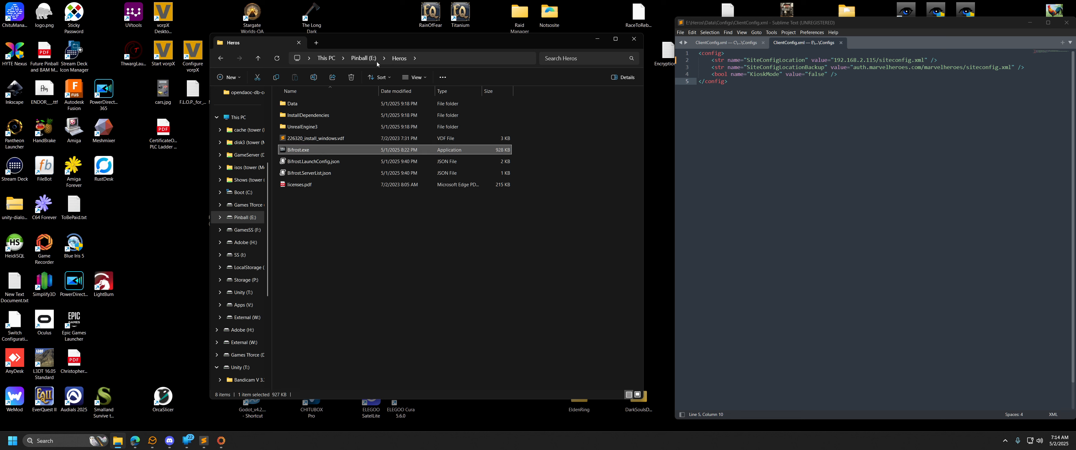
left_click(368, 59)
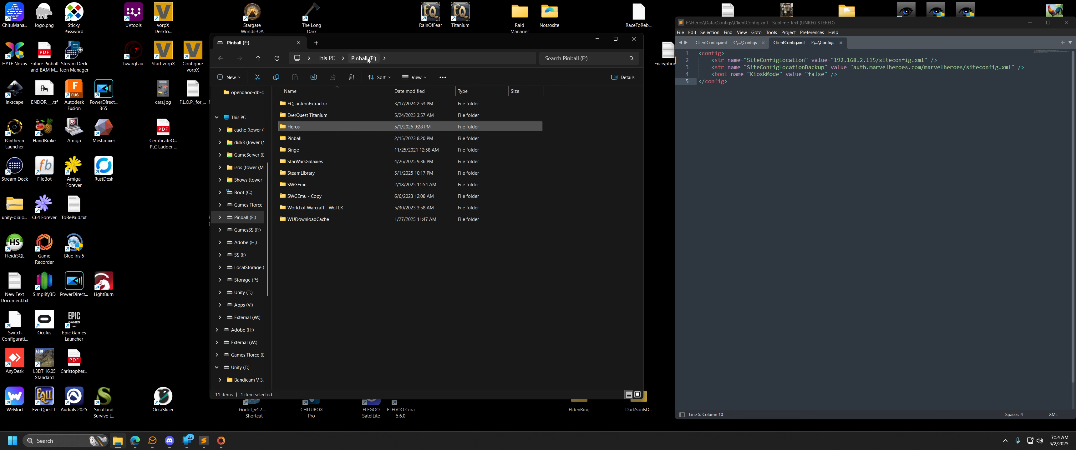
double_click(365, 127)
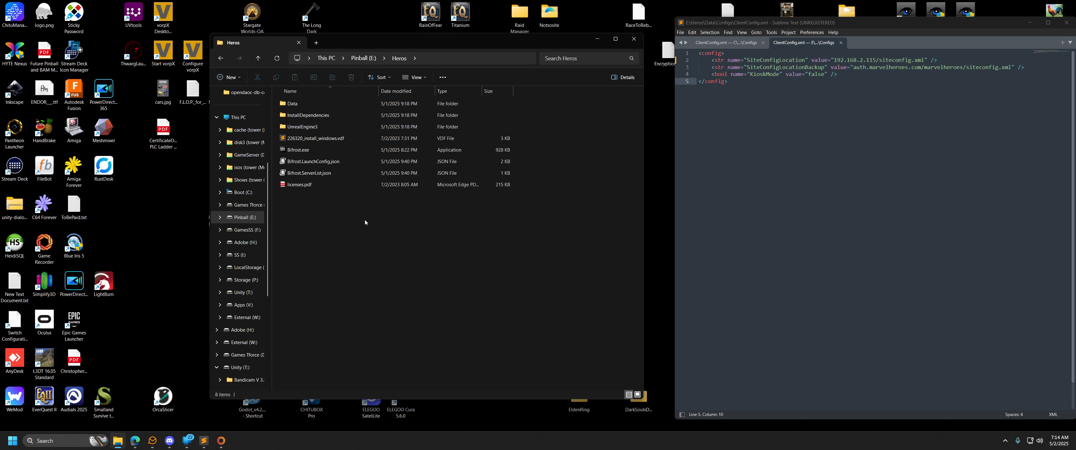
left_click(299, 155)
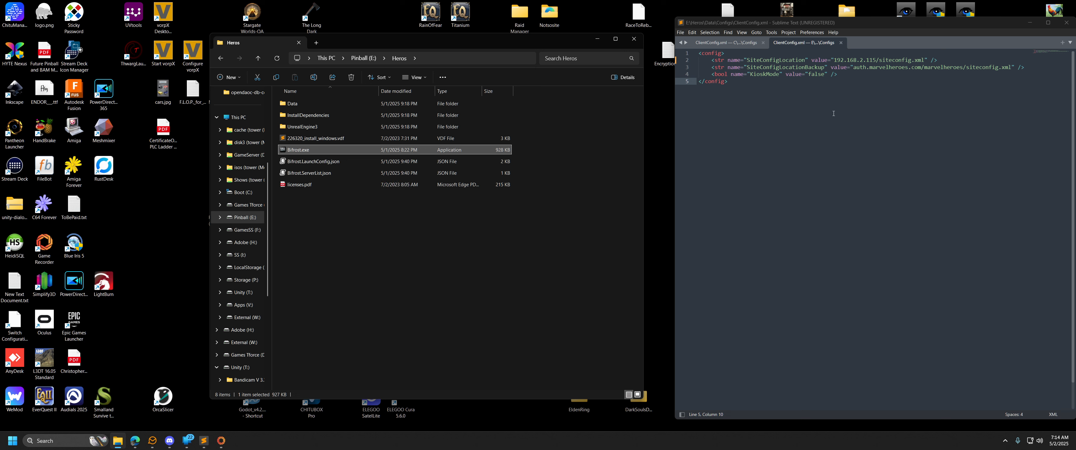
Highlight the server IP address in the SiteConfigLocation value of ClientConfig.xml in Sublime Text.
left_click(801, 43)
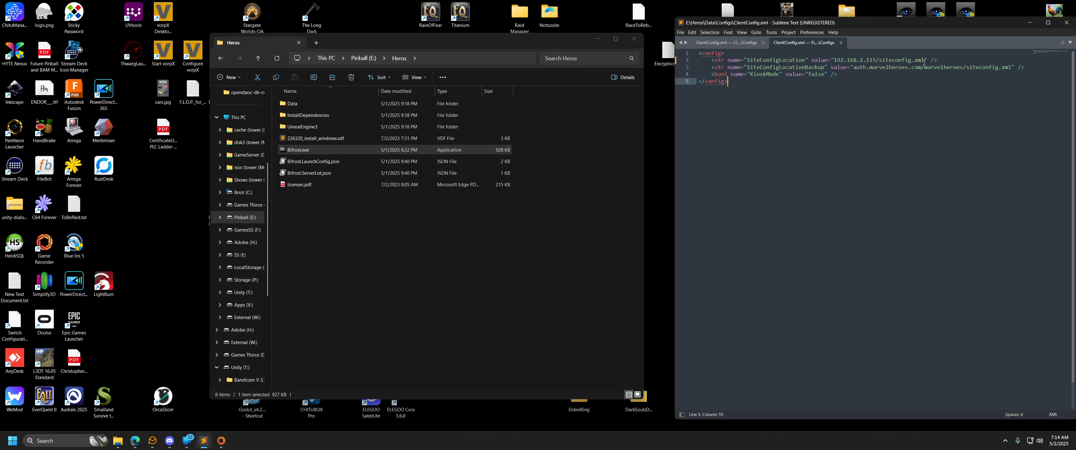
left_click_drag(879, 60, 833, 61)
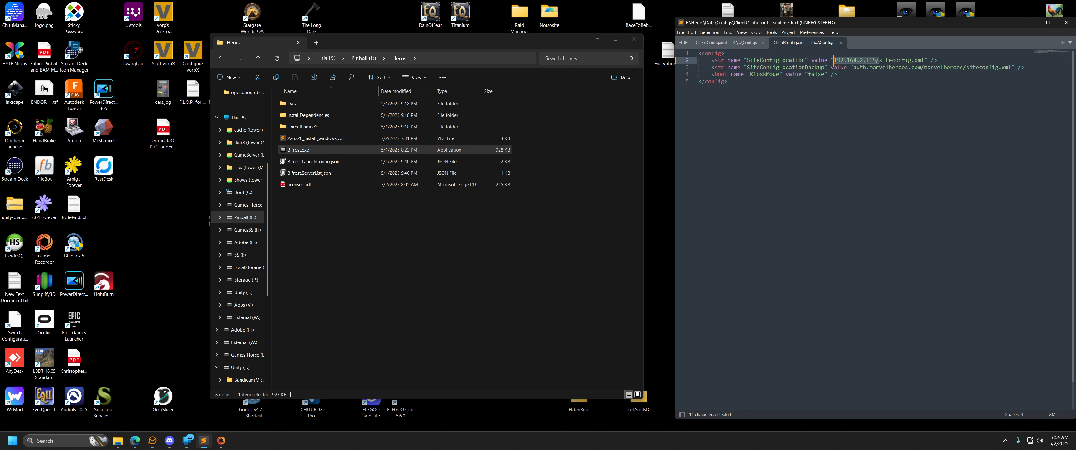
left_click(869, 93)
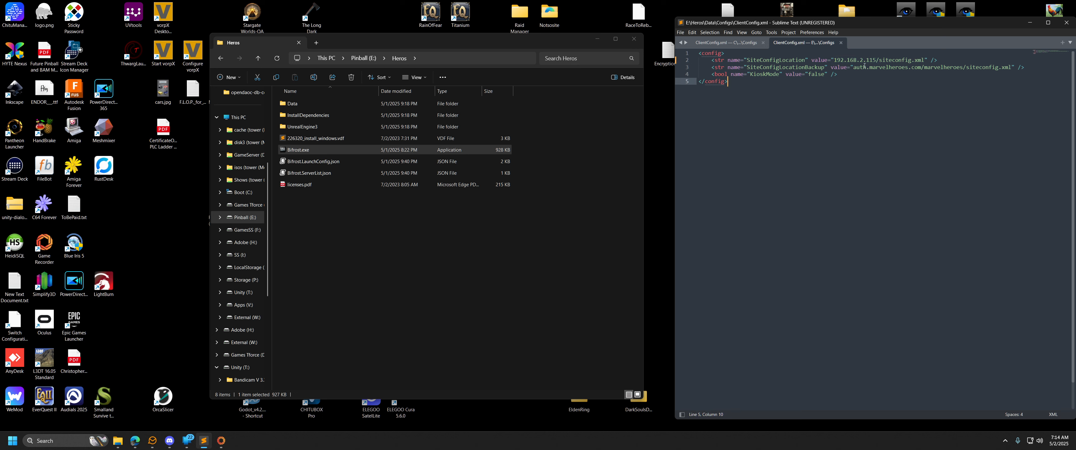
left_click_drag(875, 59, 833, 60)
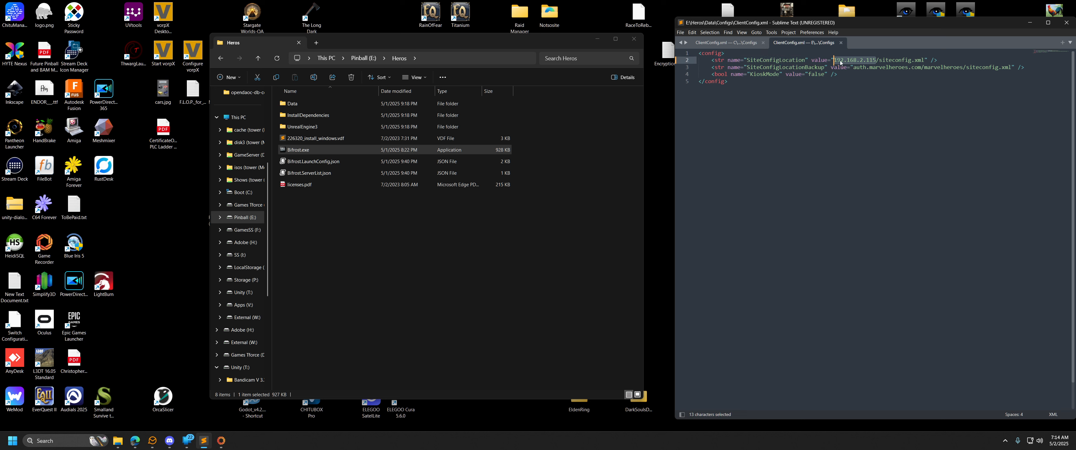
Launch Bifrost.exe, check the available server choices, and open the server management window.
left_click(347, 151)
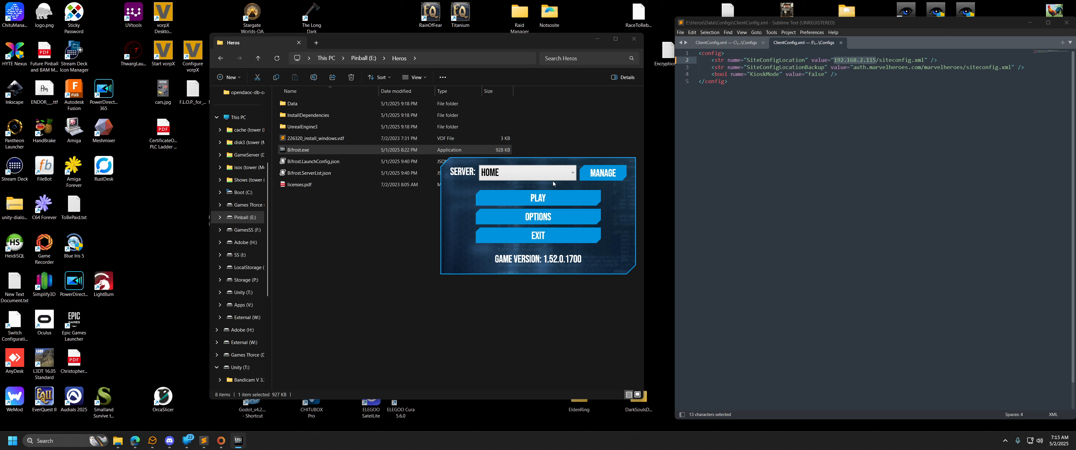
left_click(572, 174)
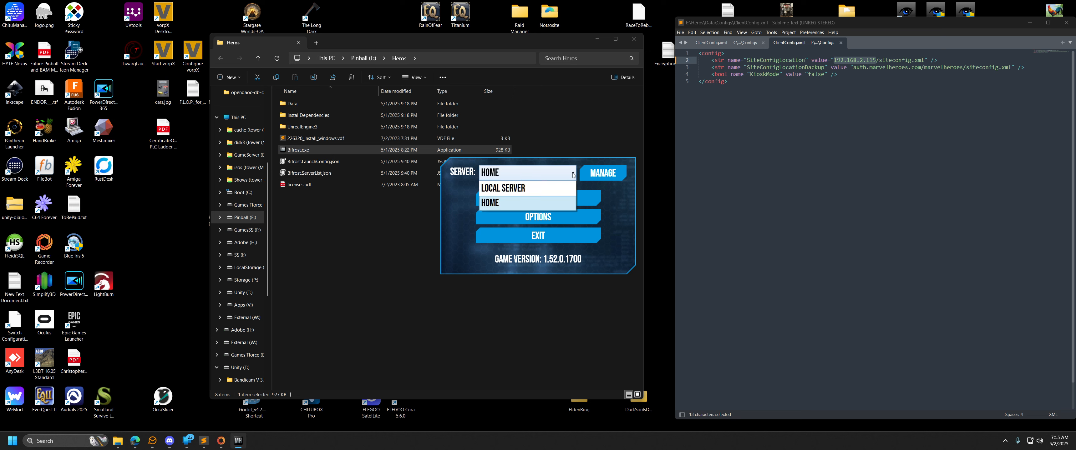
left_click(534, 170)
left_click(601, 173)
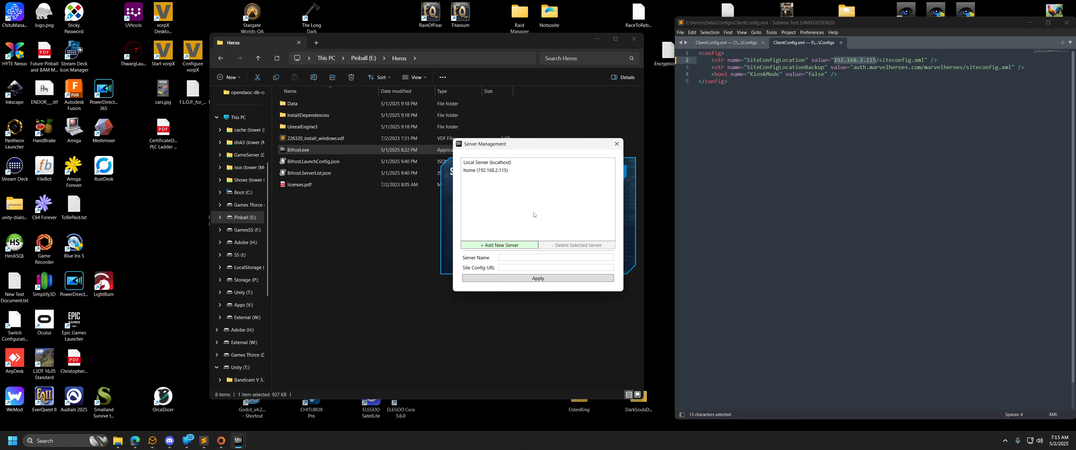
Add a trial server entry, highlight the host part of its Site Config URL, and delete the entry.
left_click(507, 246)
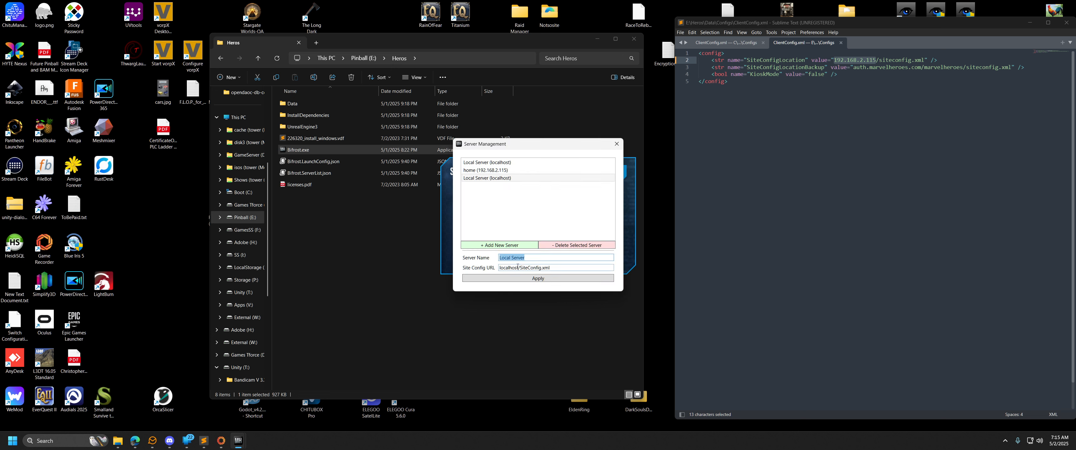
left_click_drag(518, 267, 494, 271)
left_click(510, 181)
left_click(567, 246)
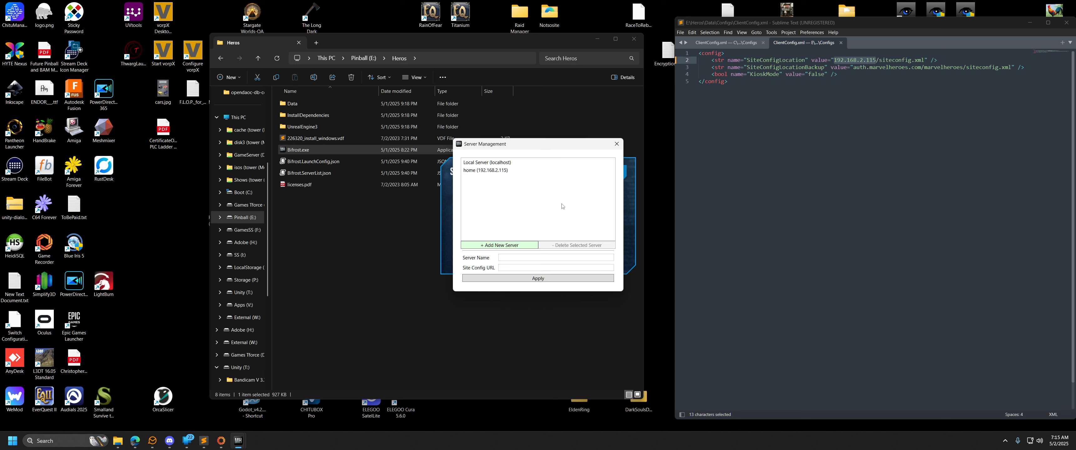